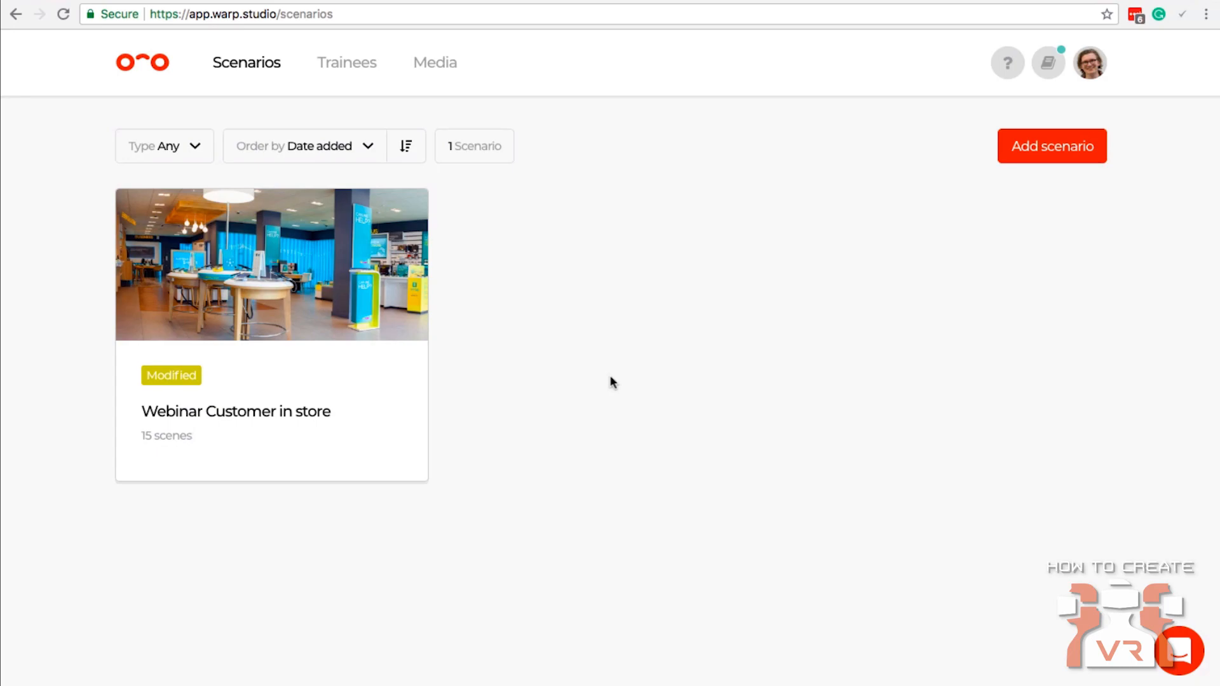
Review the Webinar Customer in store scenario's flow at 75% zoom, and return to the scenario list.
click(335, 351)
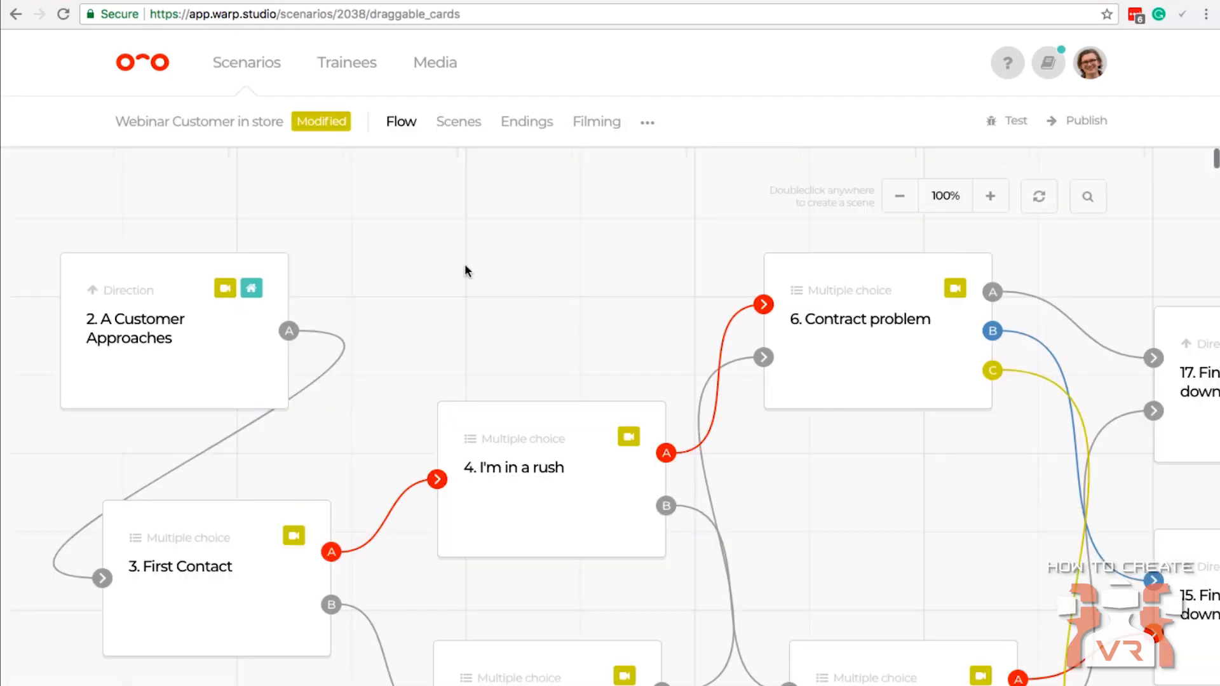
click(899, 198)
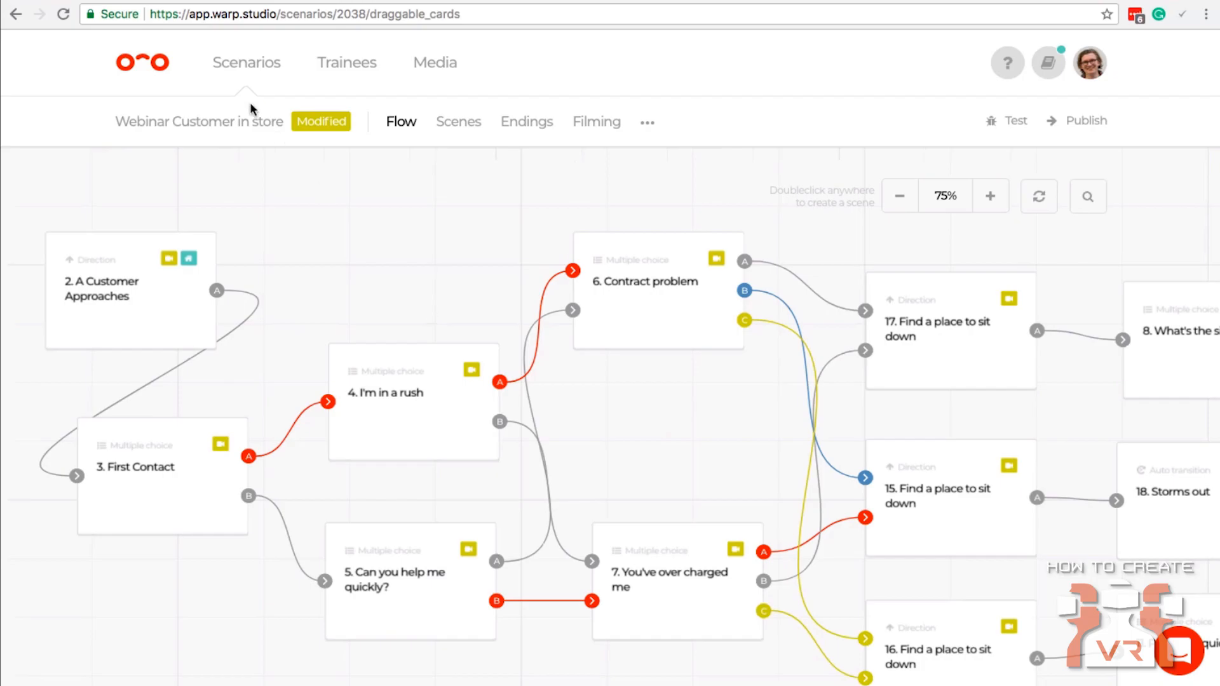
click(257, 70)
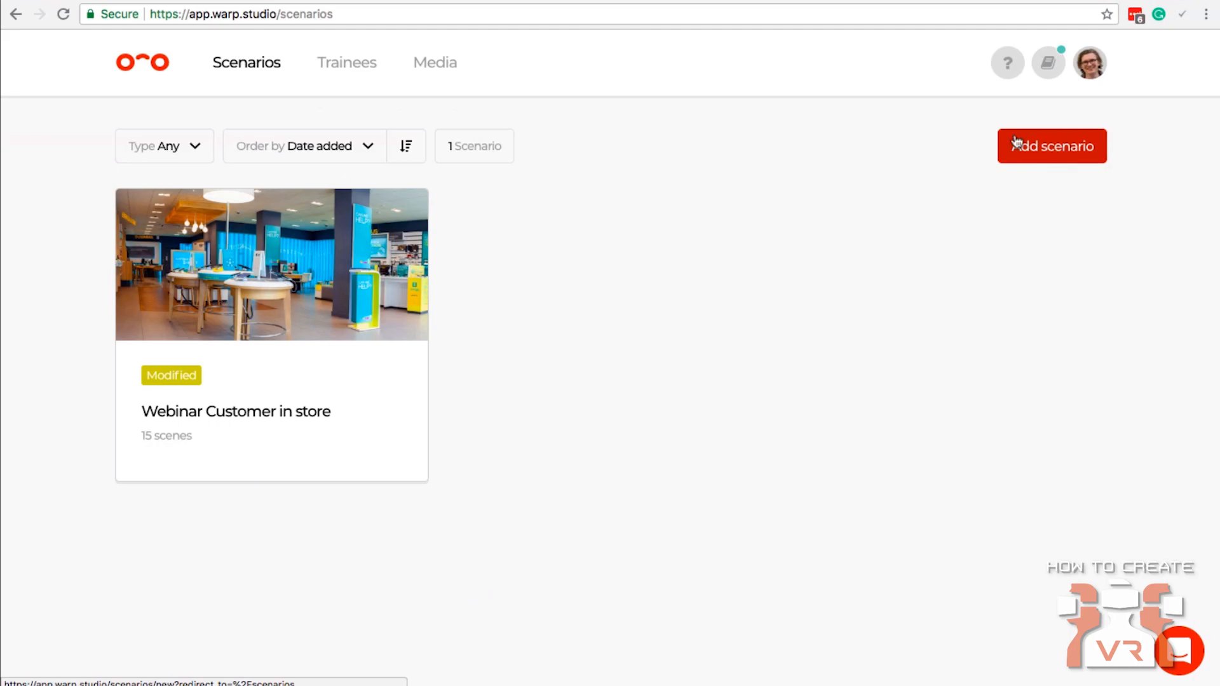
Start a new scenario titled "Customer Service" with the description "Learn how to deal with customers".
mouse_move(327, 448)
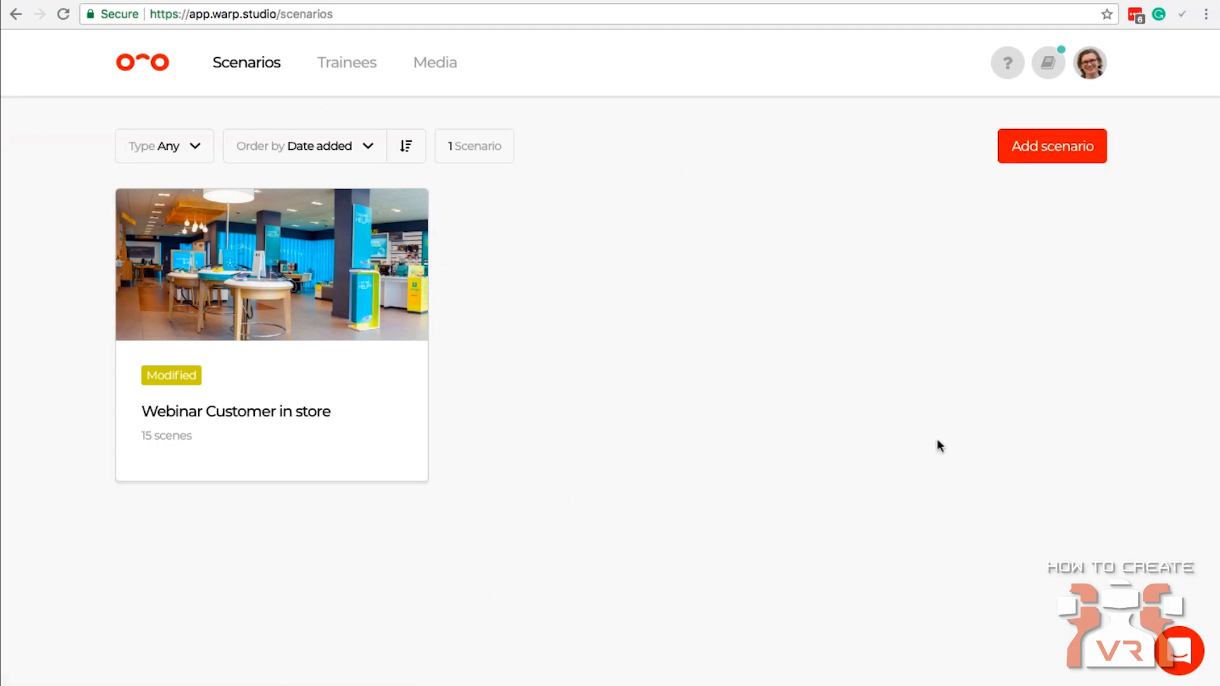
click(1074, 145)
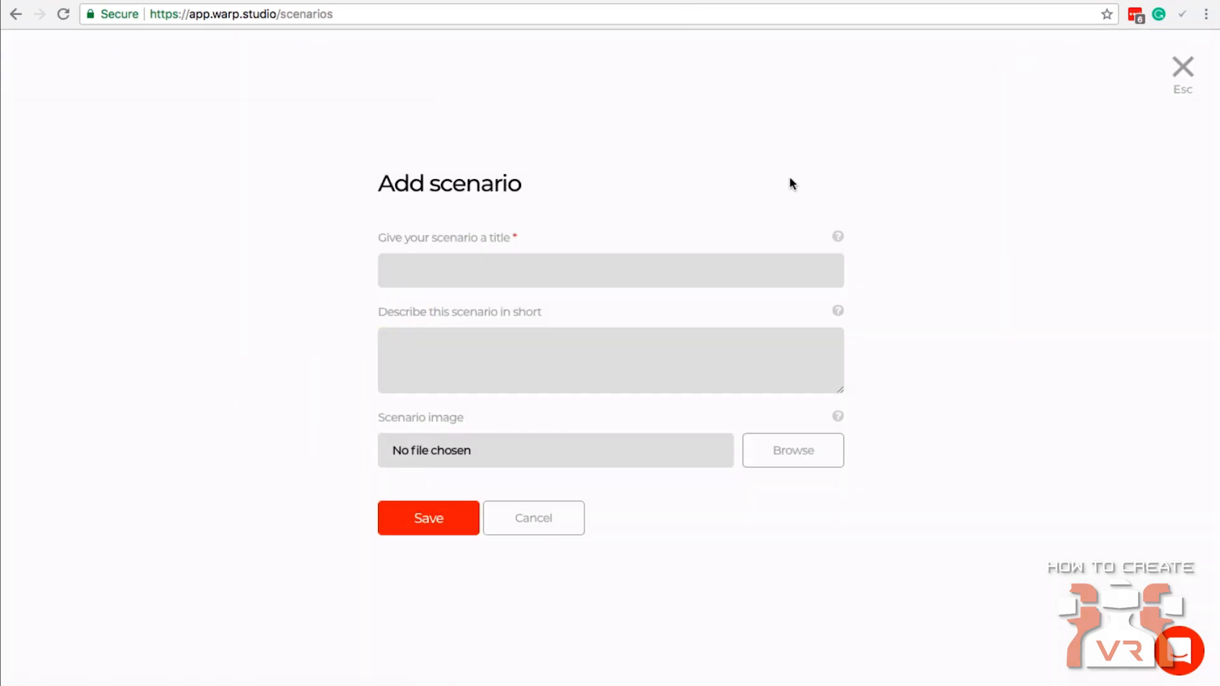
click(469, 260)
text(Cus)
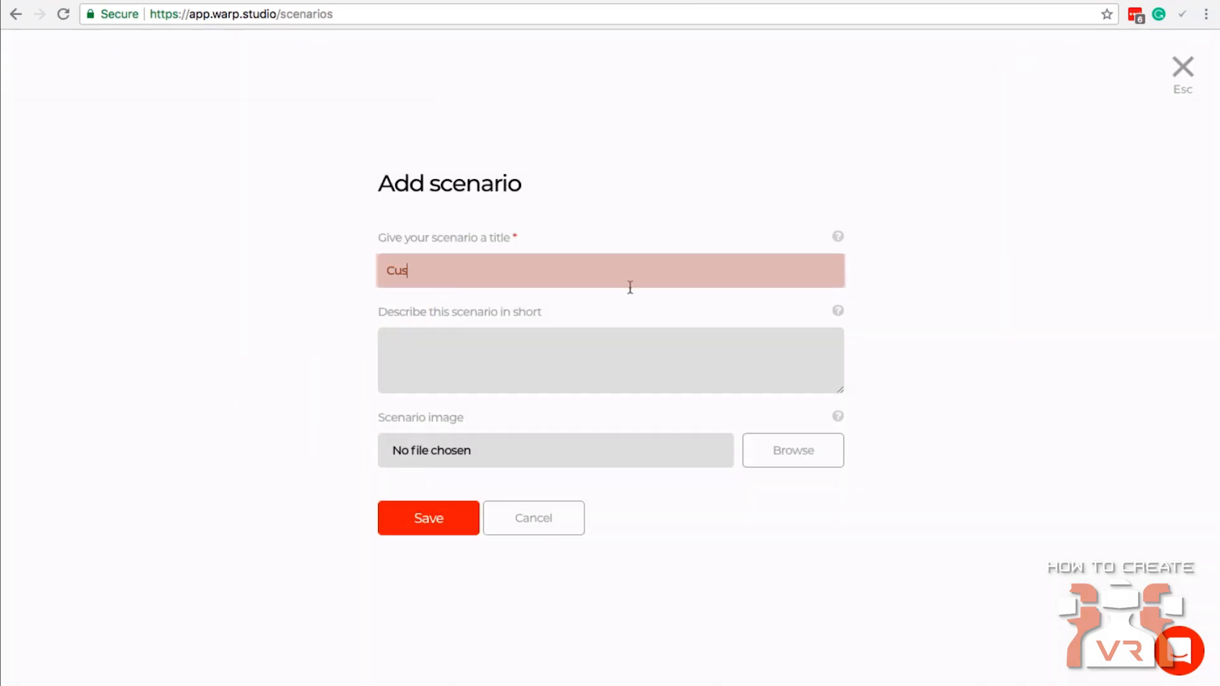
text(tomer Service)
click(535, 375)
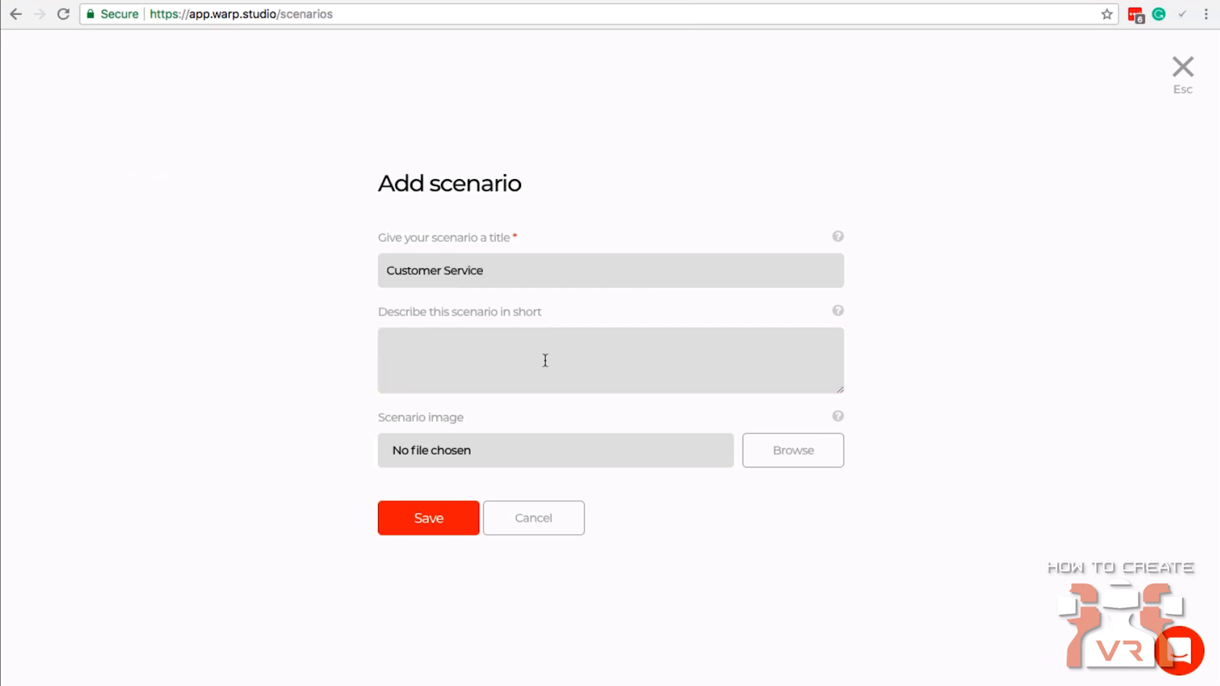
text(Learn how to deal with customers)
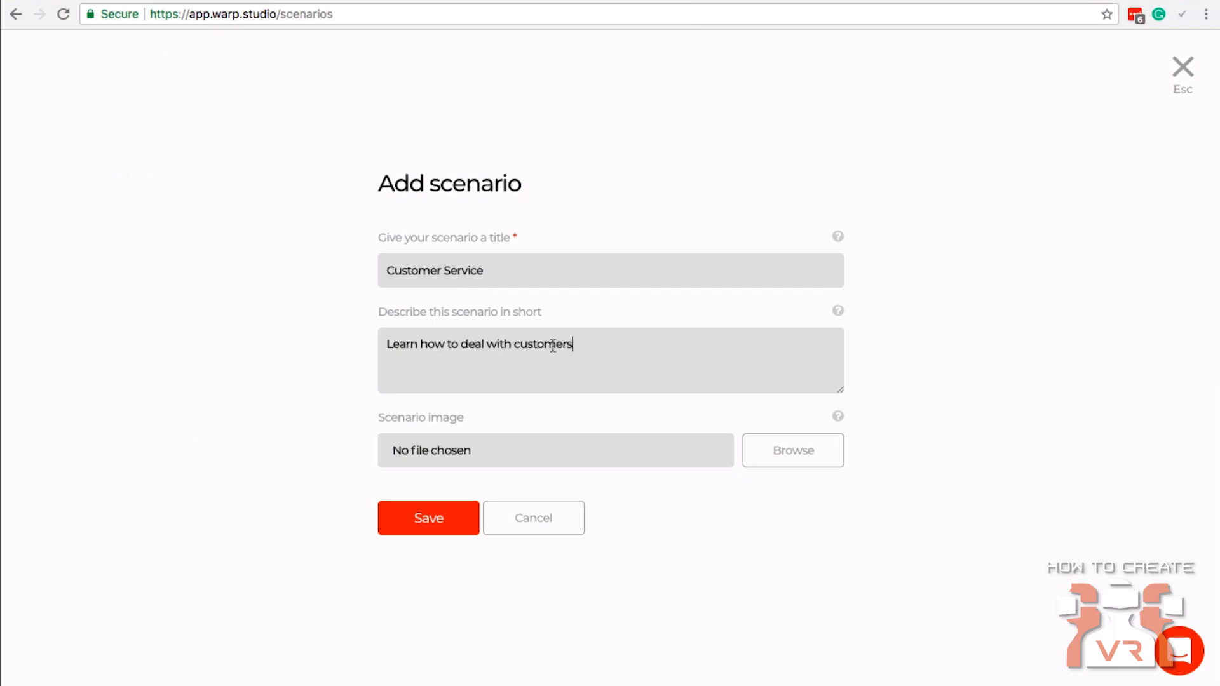
Attach an image file as the scenario image and save the new scenario.
click(771, 469)
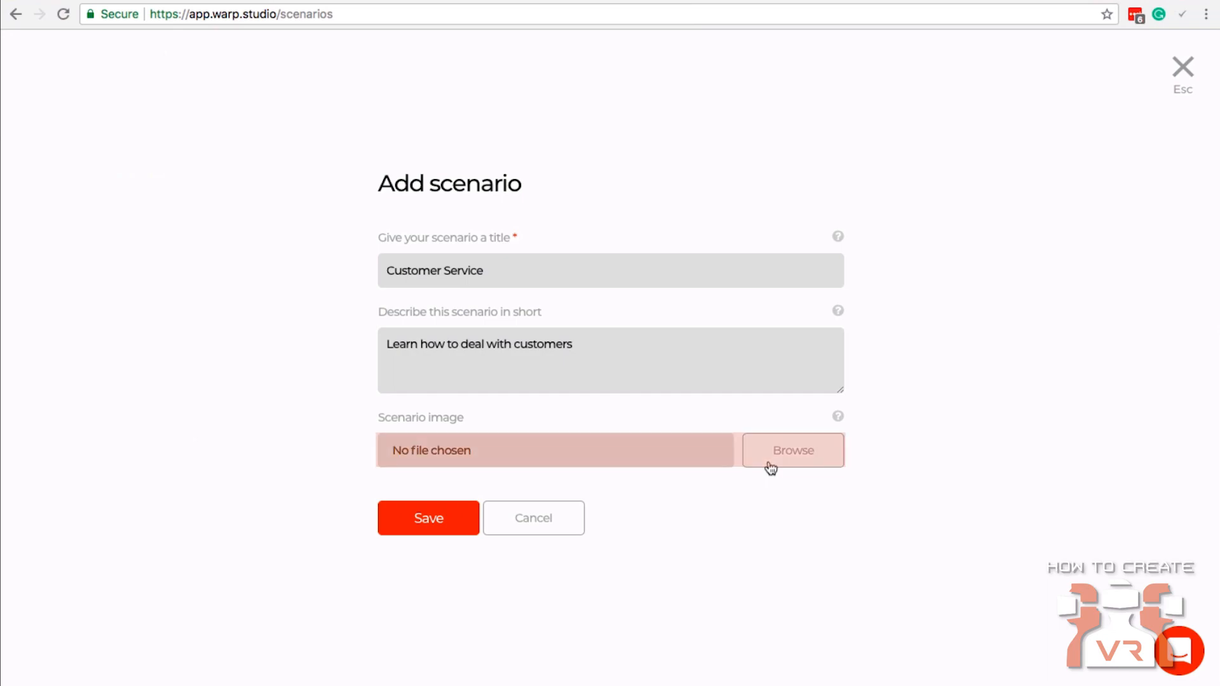
click(771, 469)
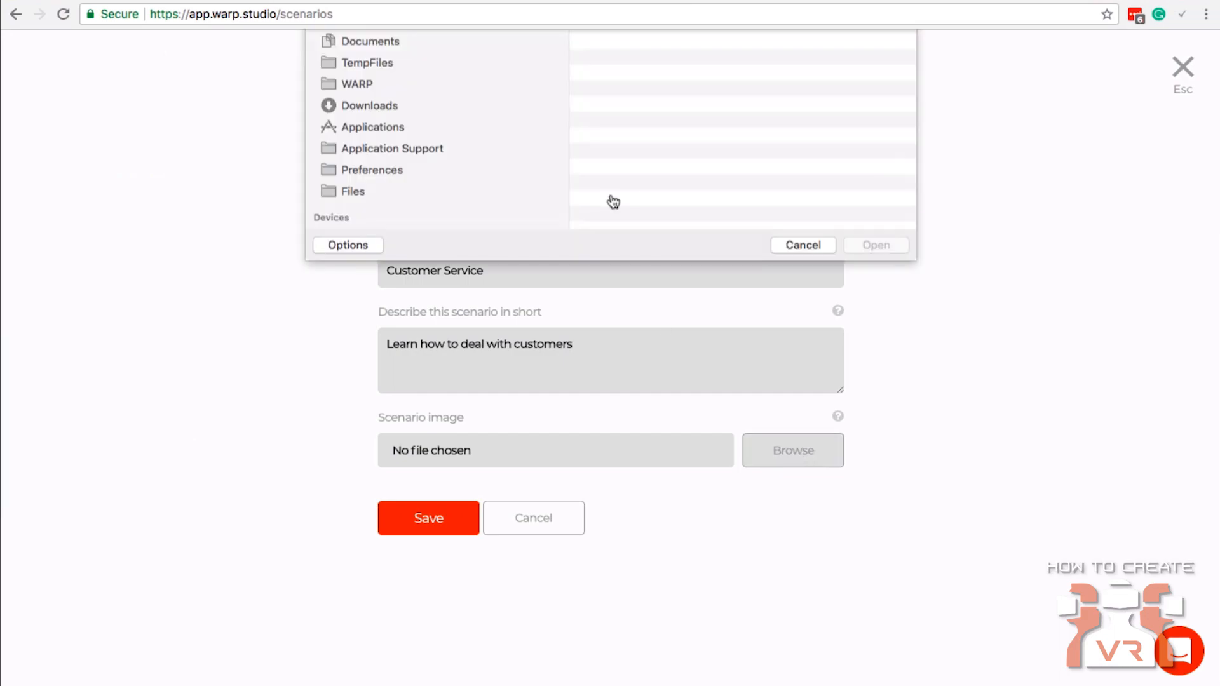
key(Return)
click(427, 516)
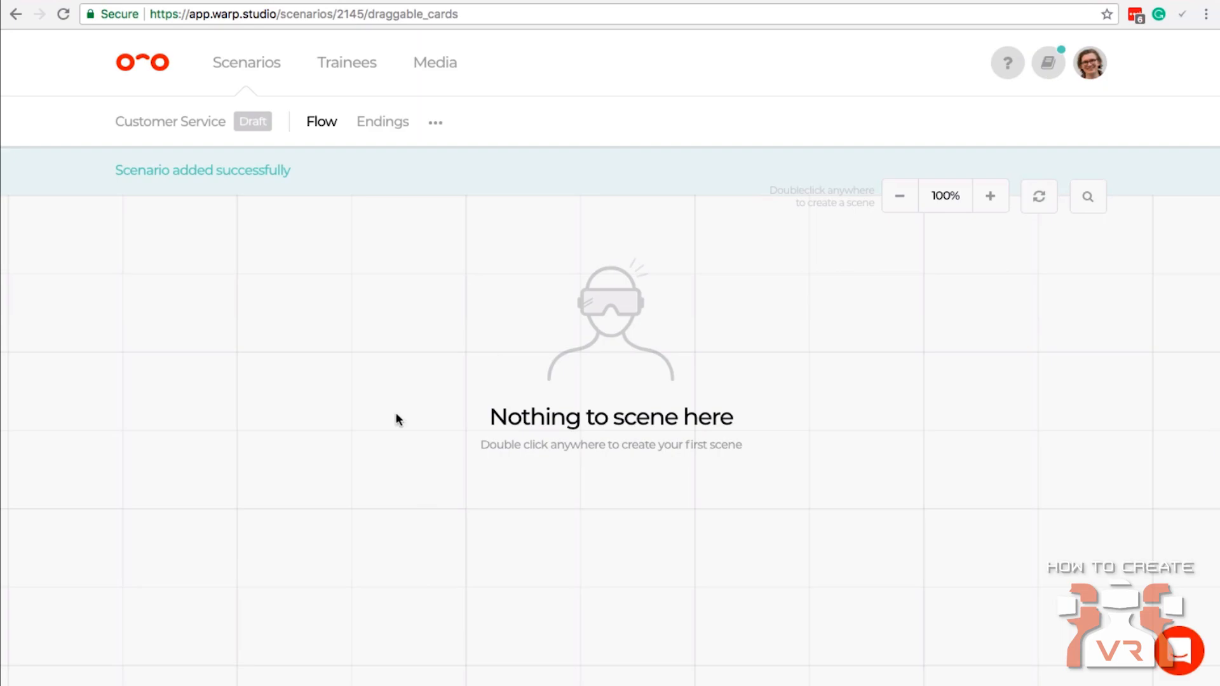
Check the scenario list and reopen the Customer Service scenario's flow.
click(247, 71)
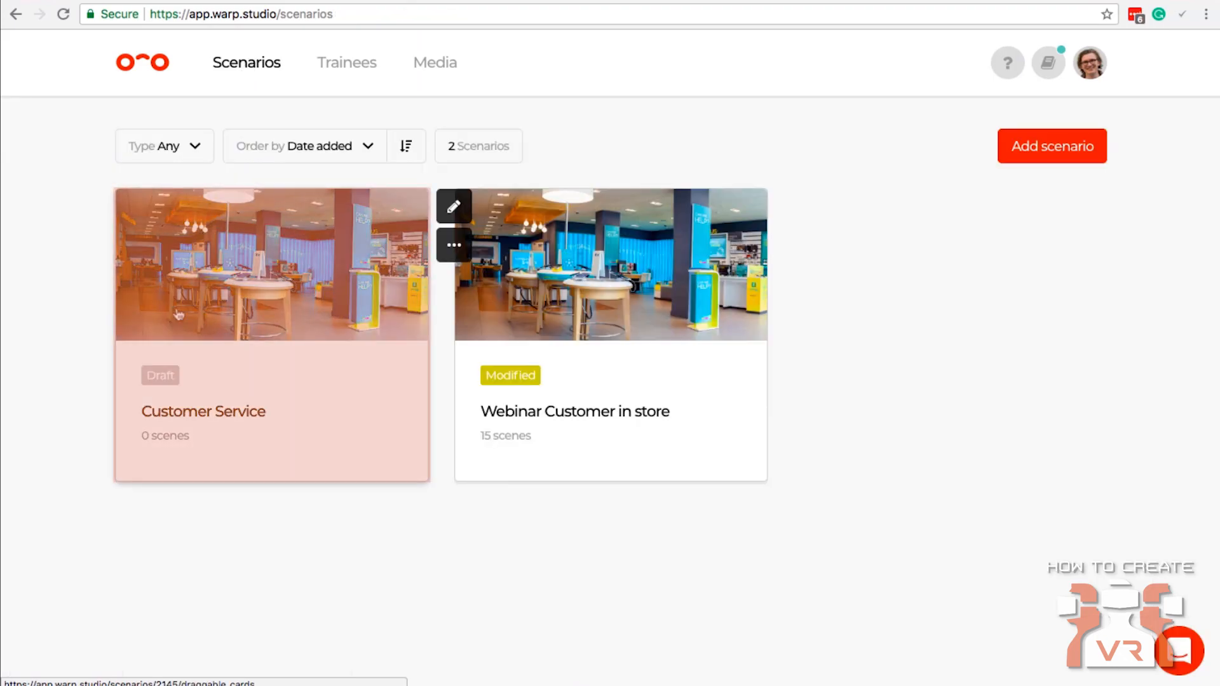
click(214, 318)
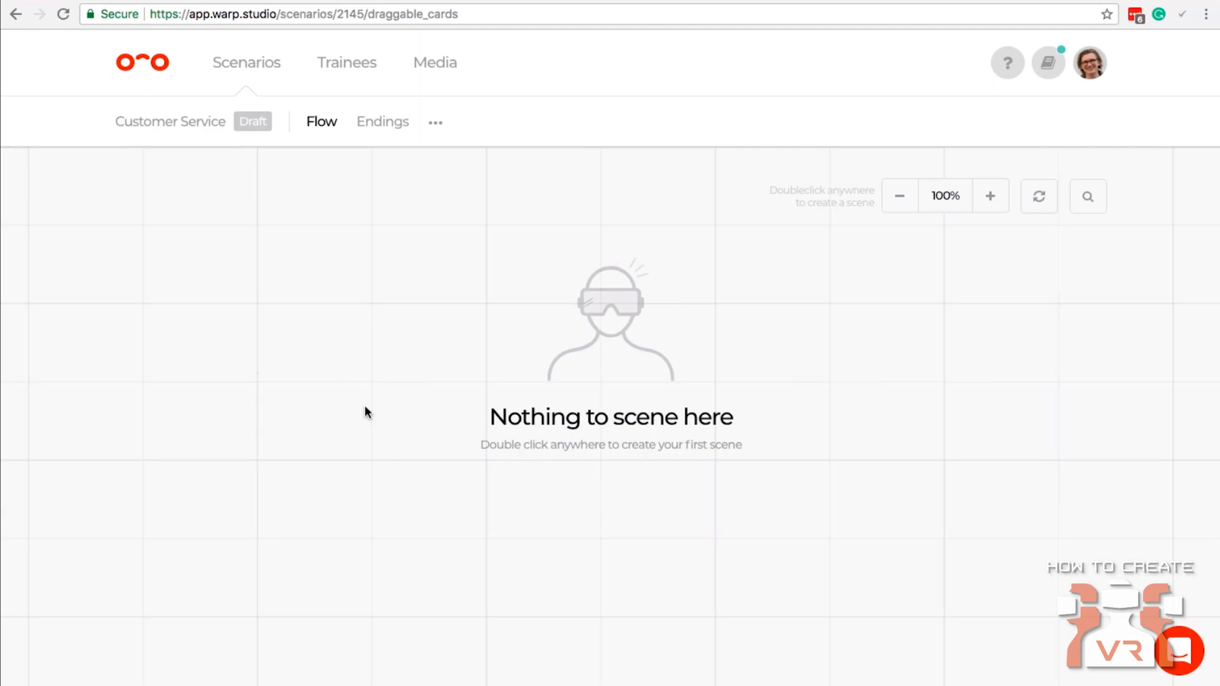
Start a direction scene in the empty flow and title it "Customer entering store".
double_click(360, 353)
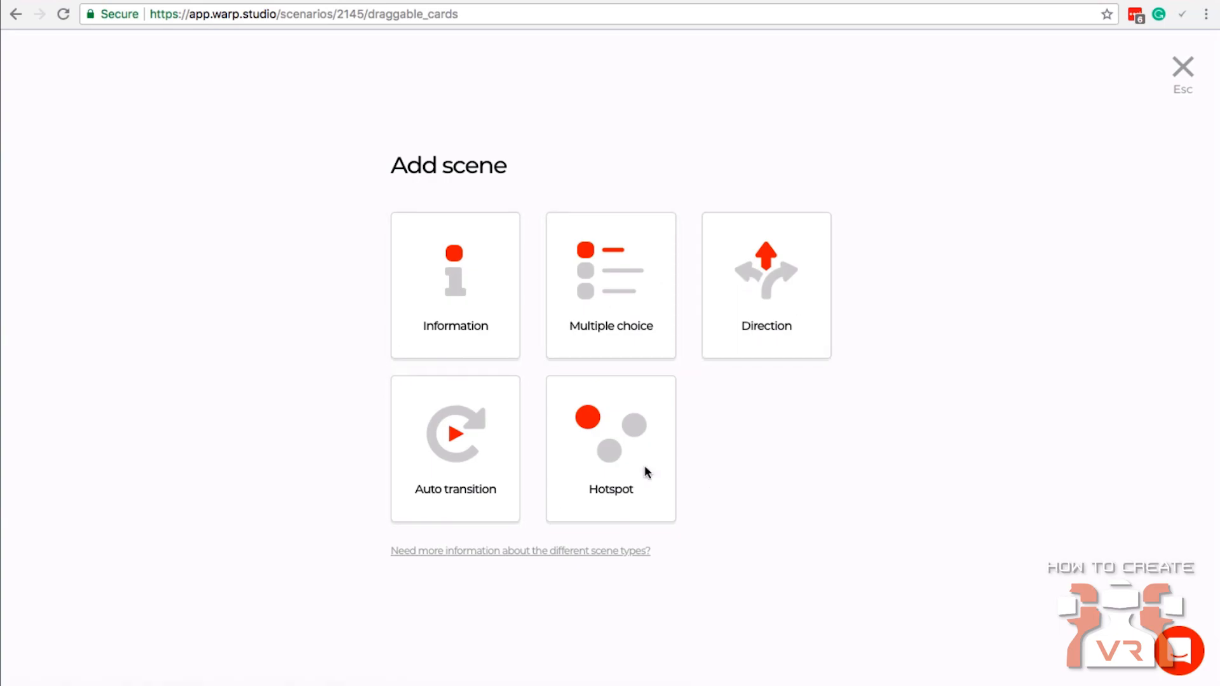
click(485, 291)
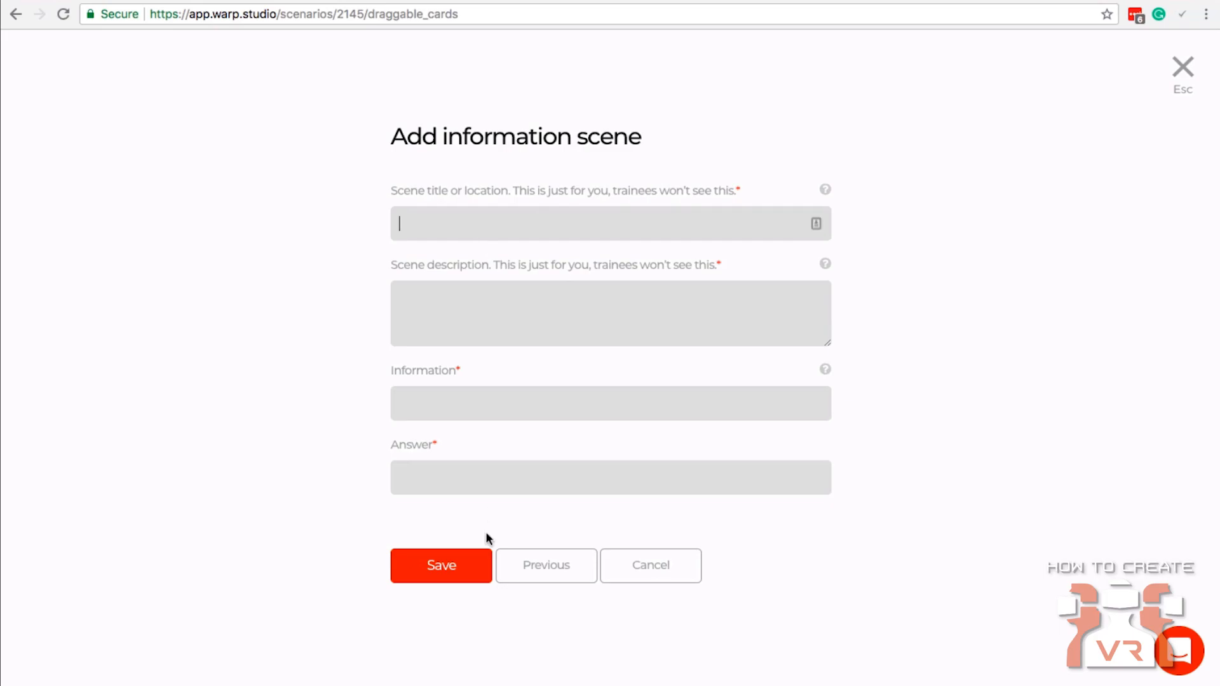
click(549, 565)
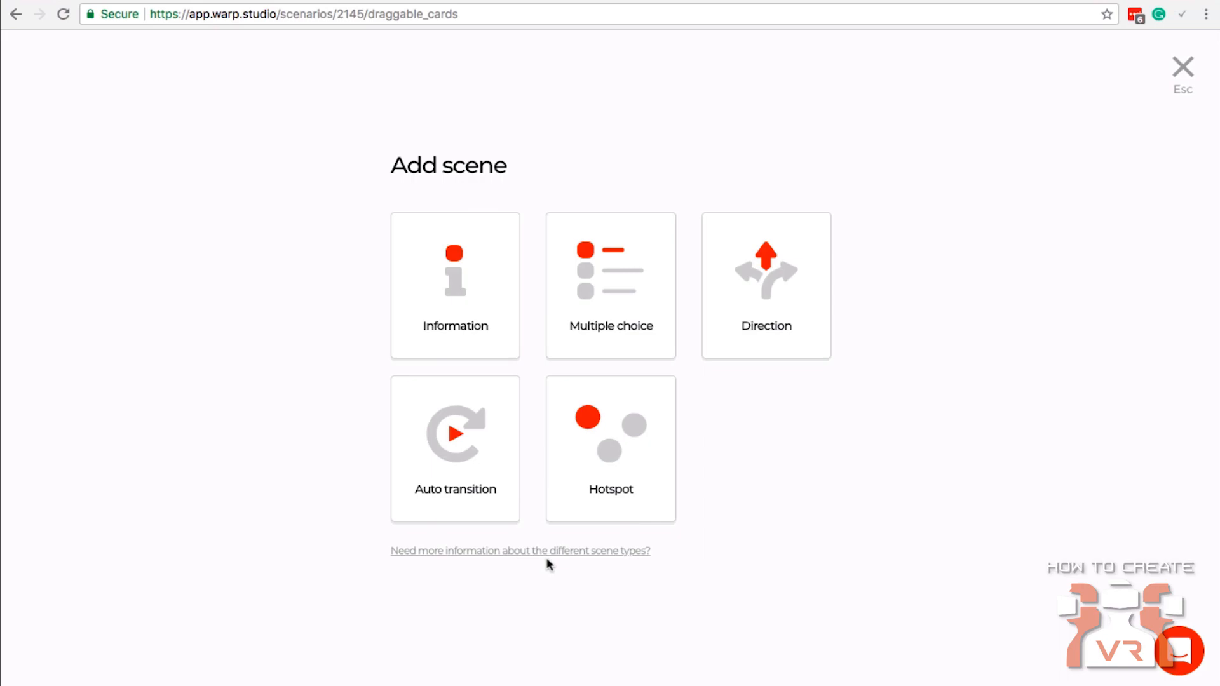
click(771, 283)
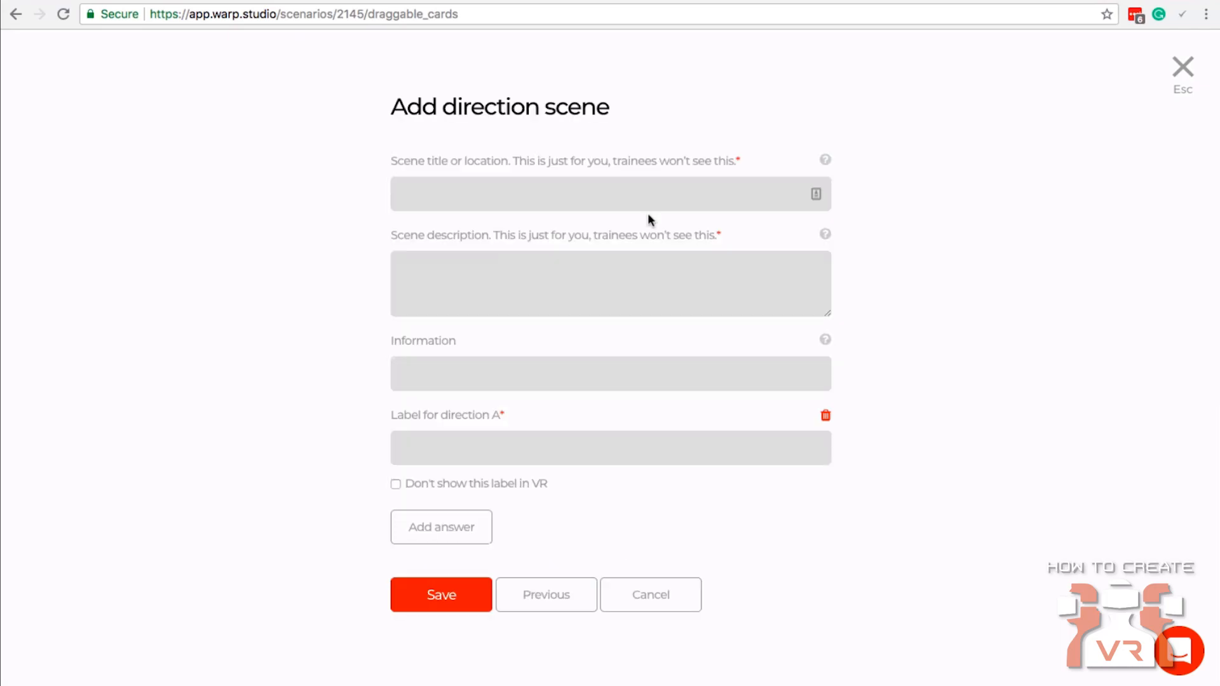
click(520, 196)
text(Customer entering stor)
text(e)
key(Tab)
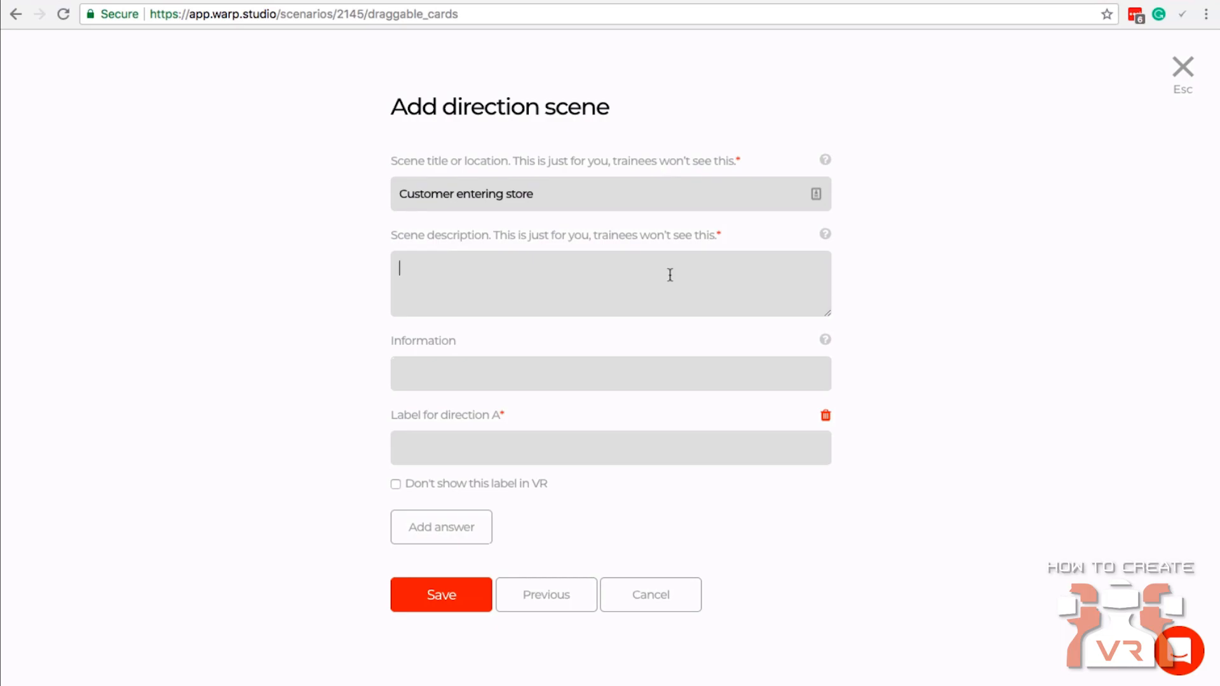
Set the scene description to "A customer enters the store and stands there waiting to be helped.".
text(A customer enters the store ands)
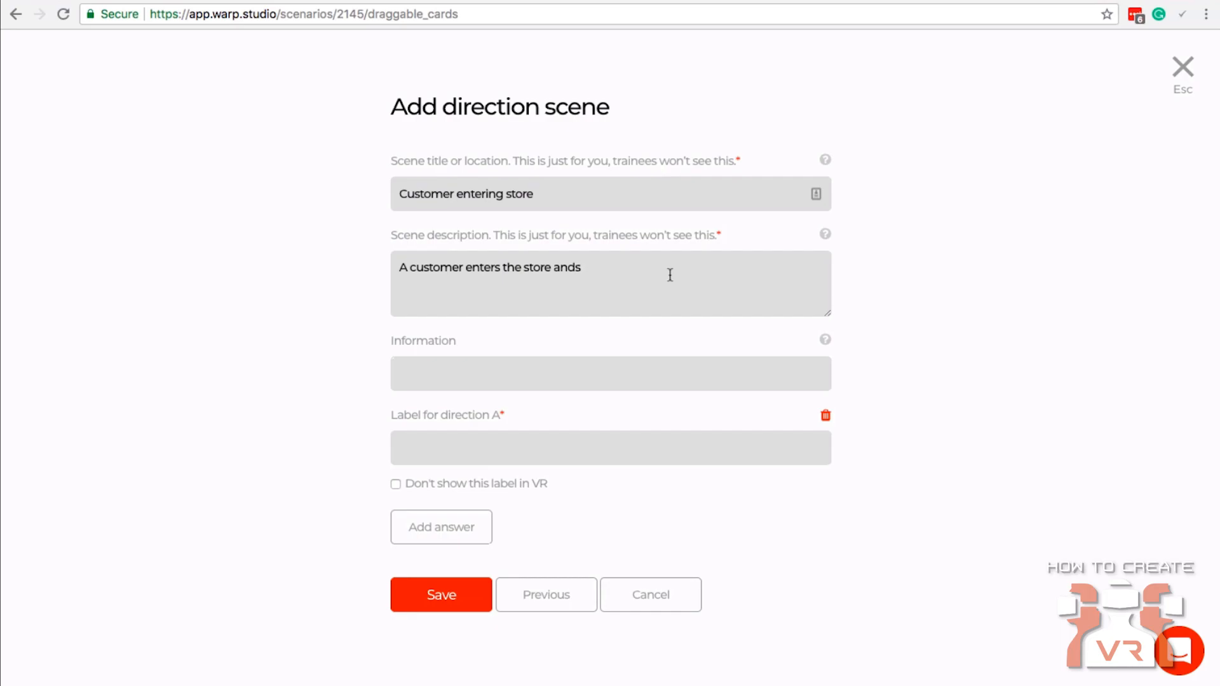
key(BackSpace)
text(stands there waiting to be helped.)
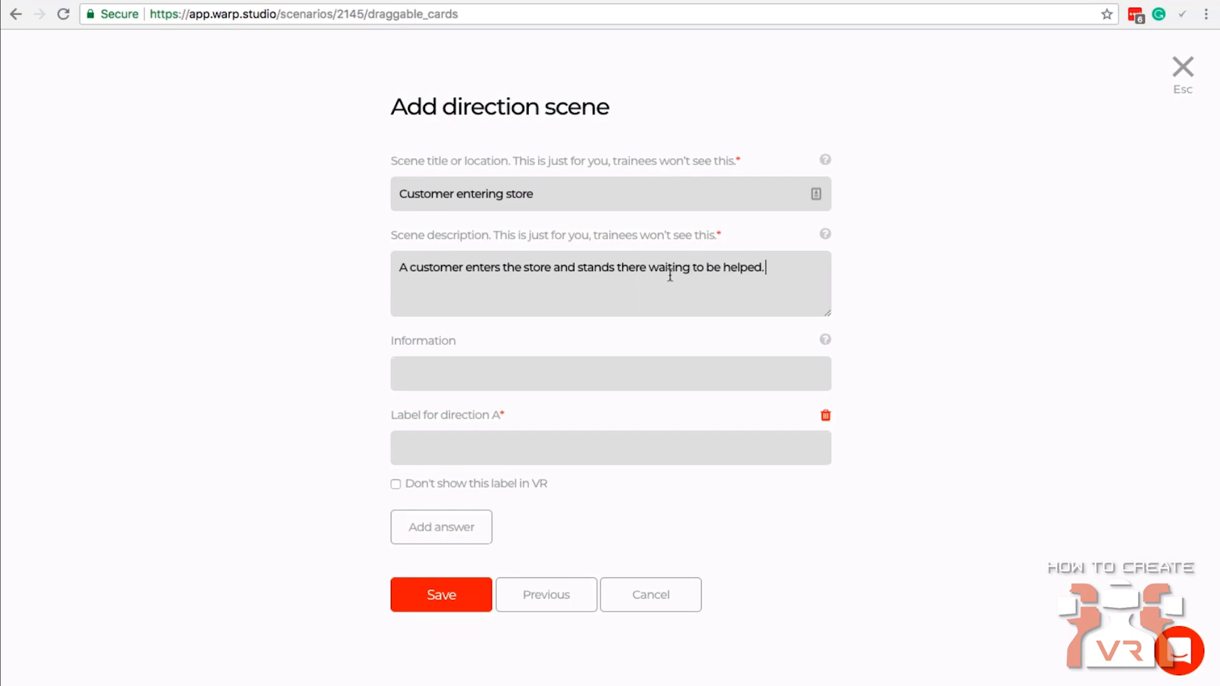
Set the direction scene's information text to "A customer walks into the store. Go towards the customer".
click(419, 365)
text(A customer walks in)
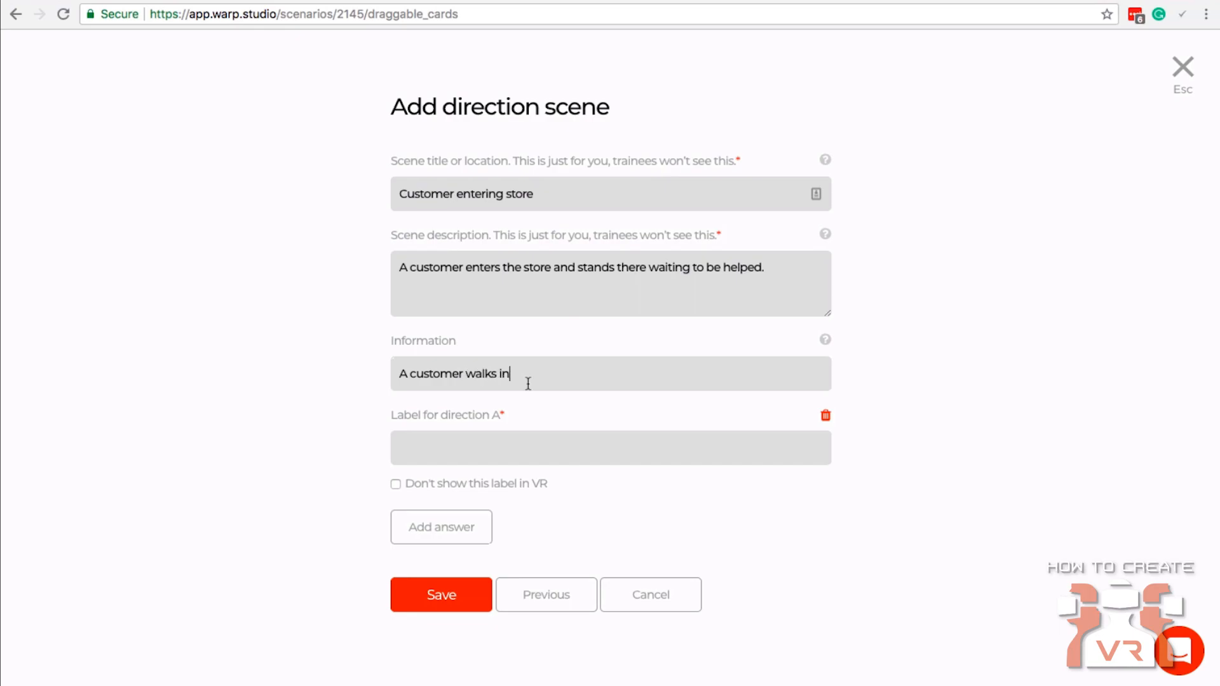
text(to the store. )
text(Go and say )
text(hello)
key(BackSpace)
key(BackSpace)
key(BackSpace)
key(BackSpace)
key(BackSpace)
key(BackSpace)
key(BackSpace)
key(BackSpace)
key(BackSpace)
key(BackSpace)
key(BackSpace)
key(BackSpace)
text(towards the customer)
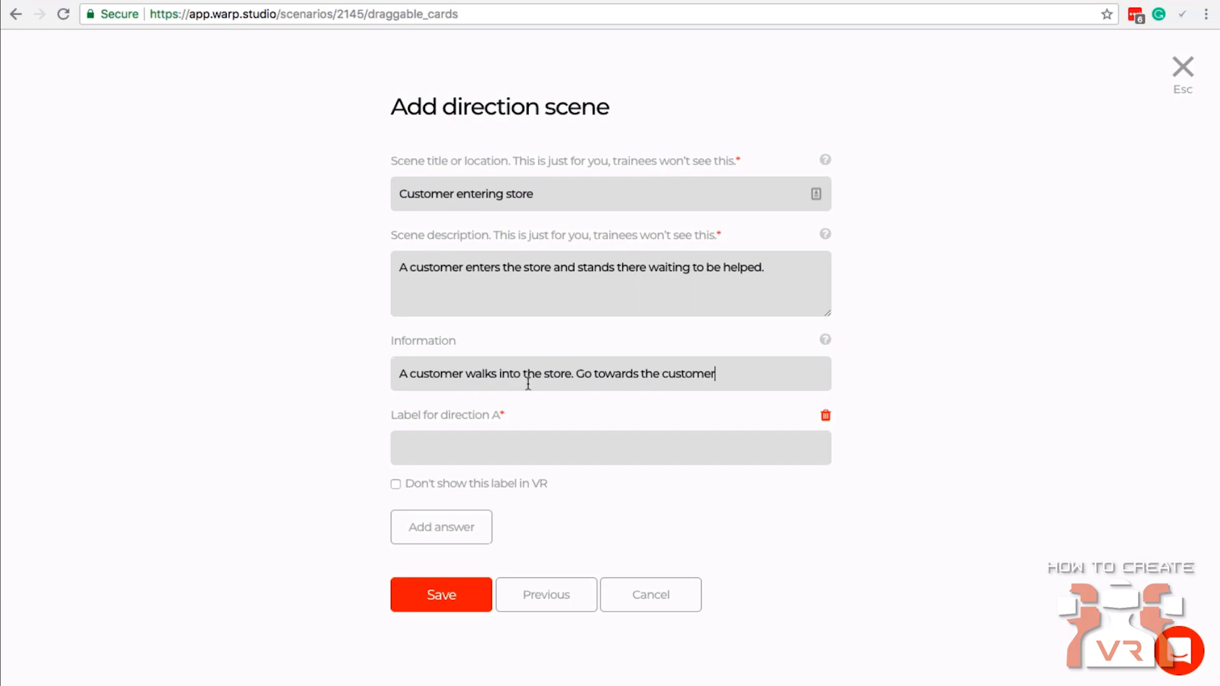
Label direction A "Go to customer", hide that label in VR, and save the scene.
click(410, 435)
click(493, 437)
text(Go to customer)
click(395, 483)
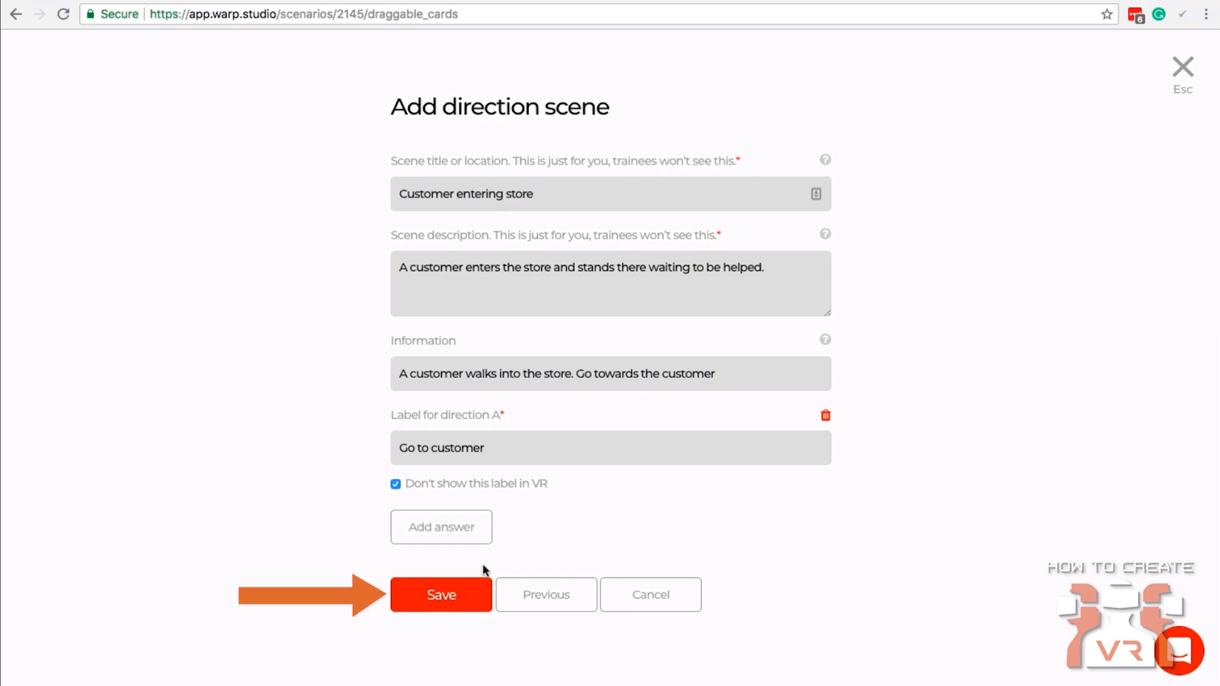
click(435, 595)
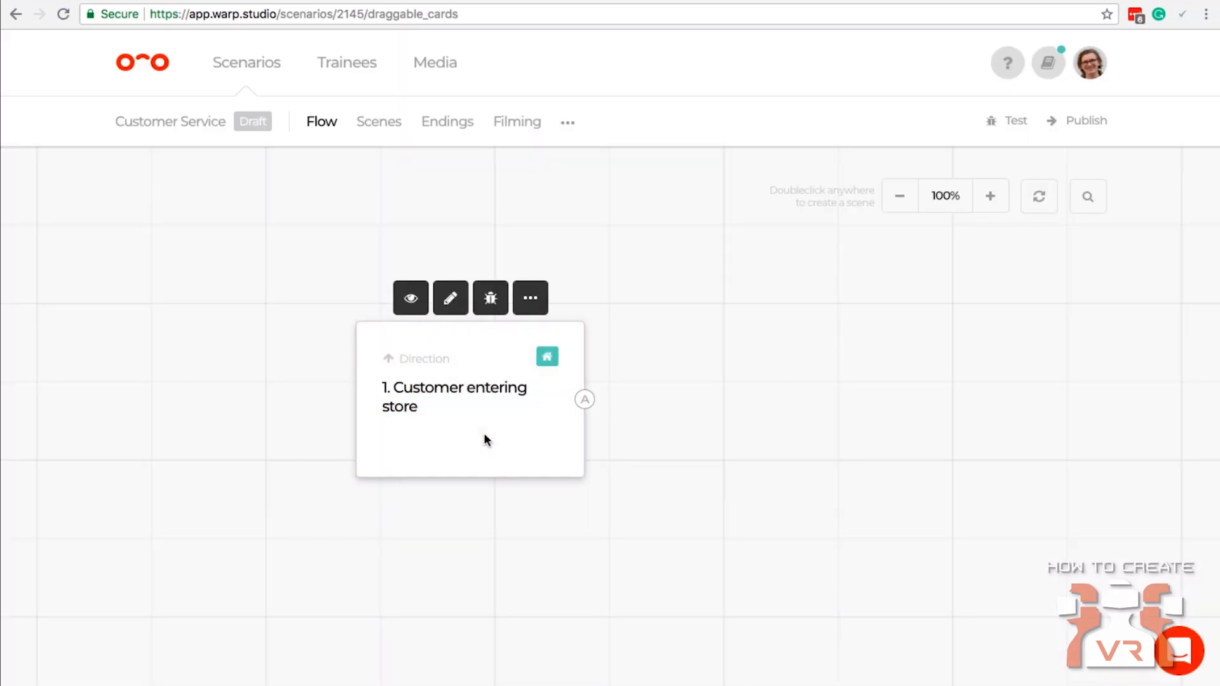
Flip the Customer entering store card to view its information and answer text, and flip it back.
mouse_move(354, 435)
click(457, 446)
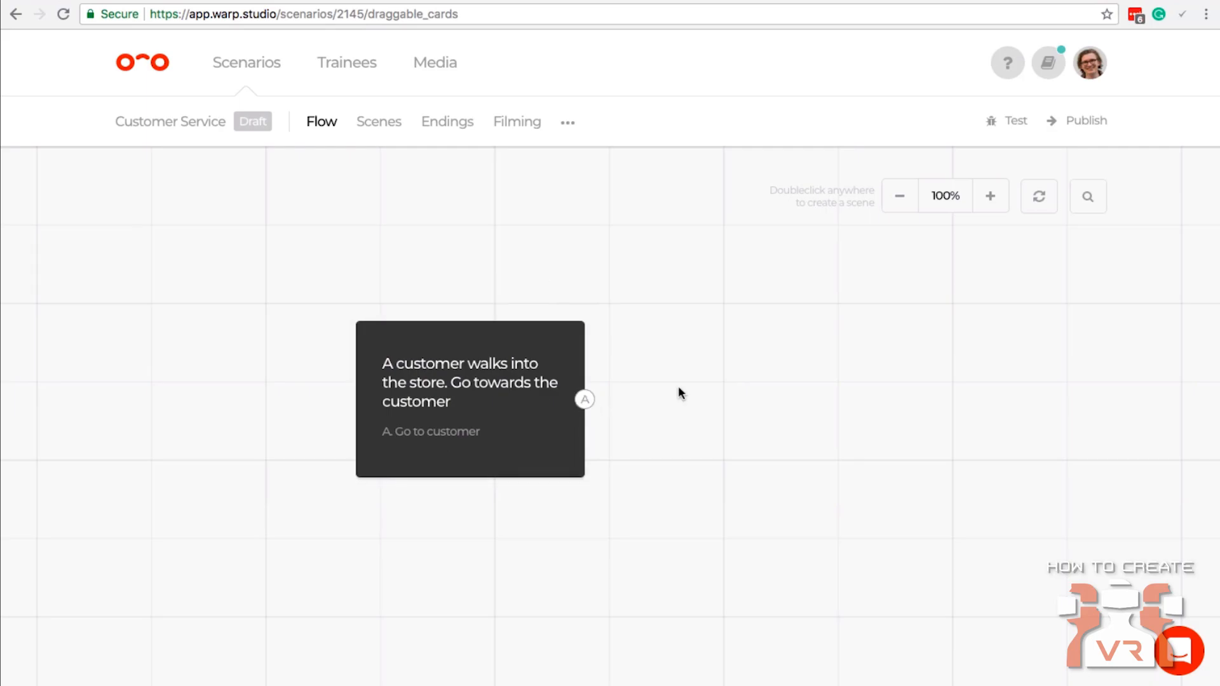
click(535, 445)
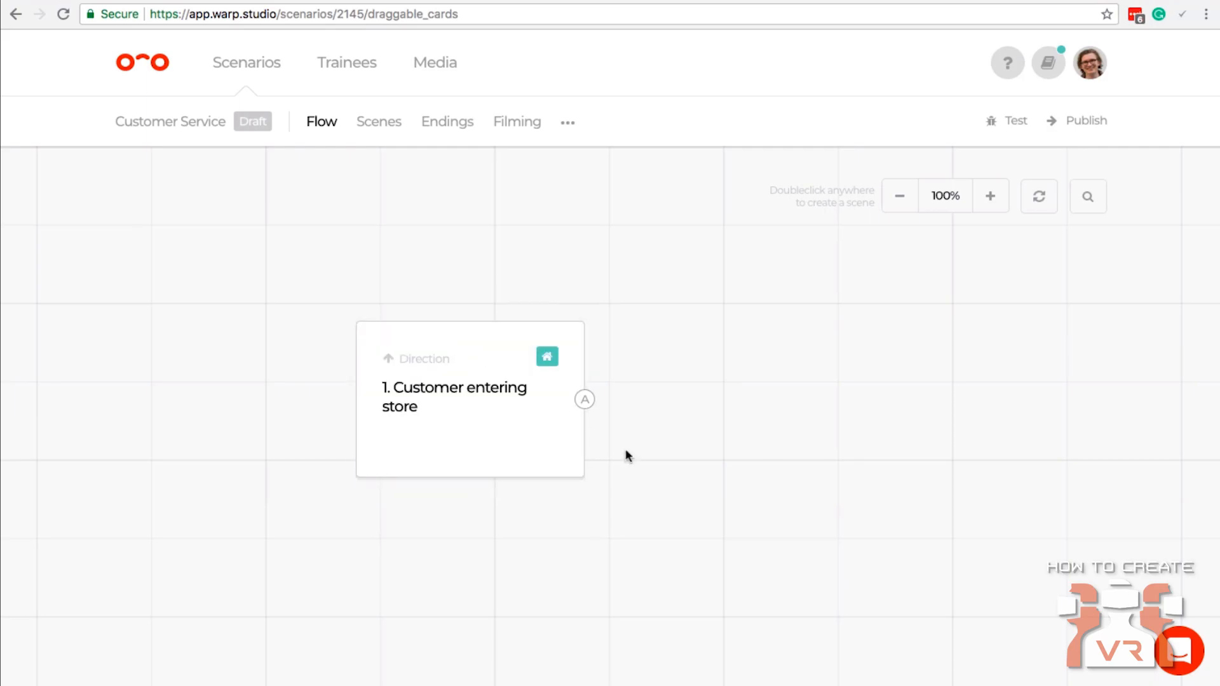
Start a multiple choice scene beside the first card and title it "Ask customer questions".
double_click(739, 383)
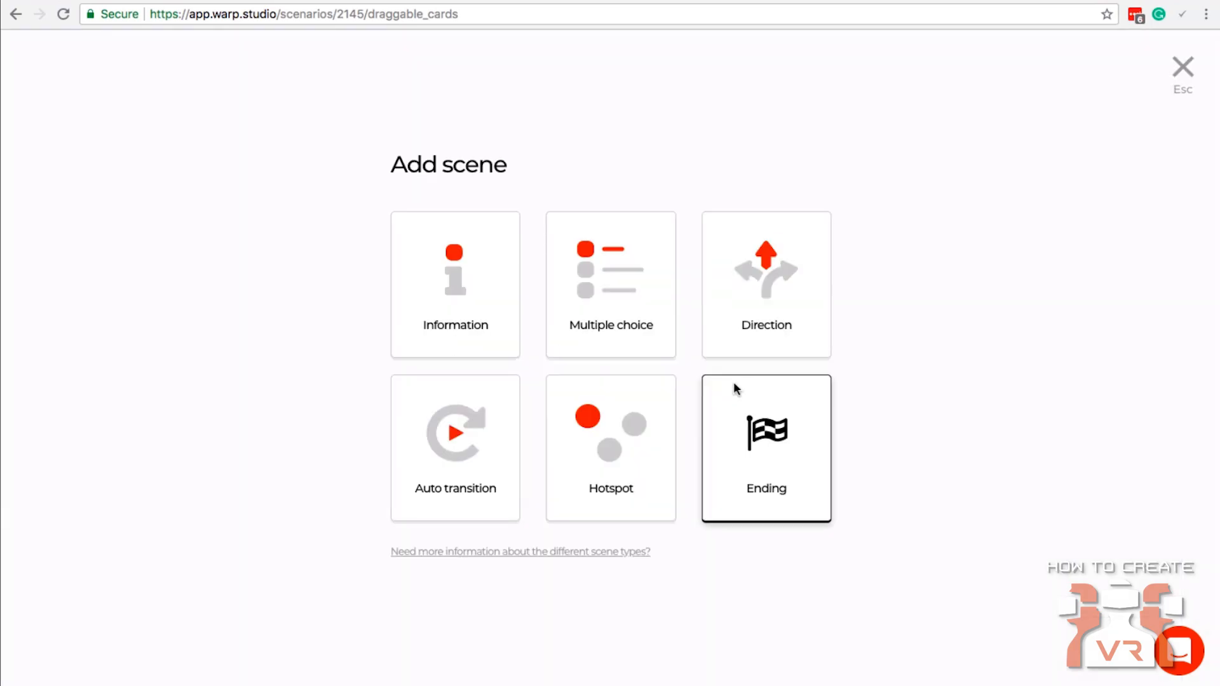
click(613, 284)
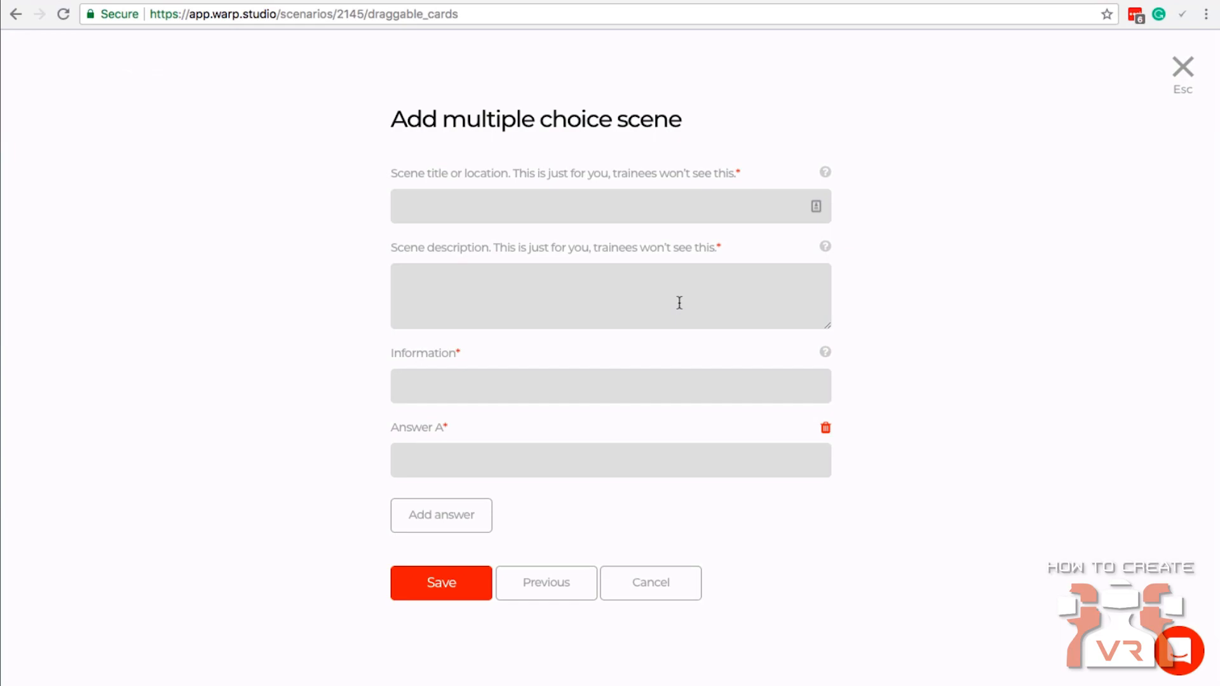
click(698, 200)
text(Ask customer questions)
Set the multiple choice scene's description to "Customer says nothing and waits".
key(Tab)
text(Custoemr)
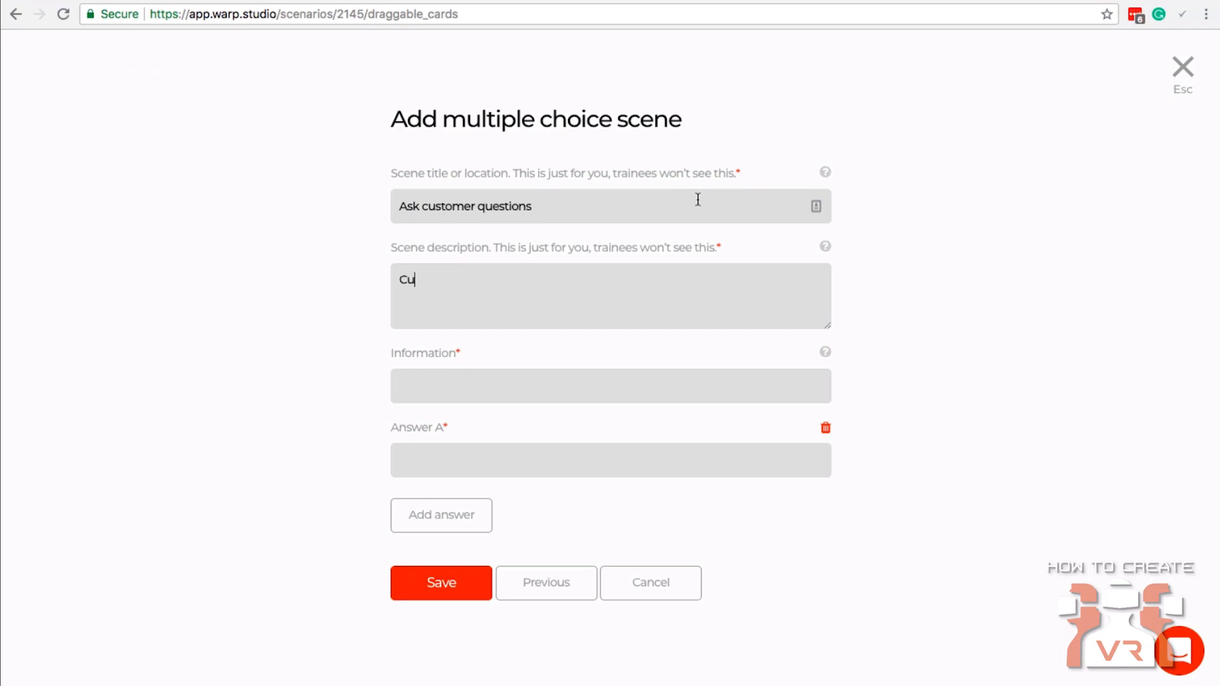
key(BackSpace)
key(BackSpace)
key(BackSpace)
text(mers says nothing ans)
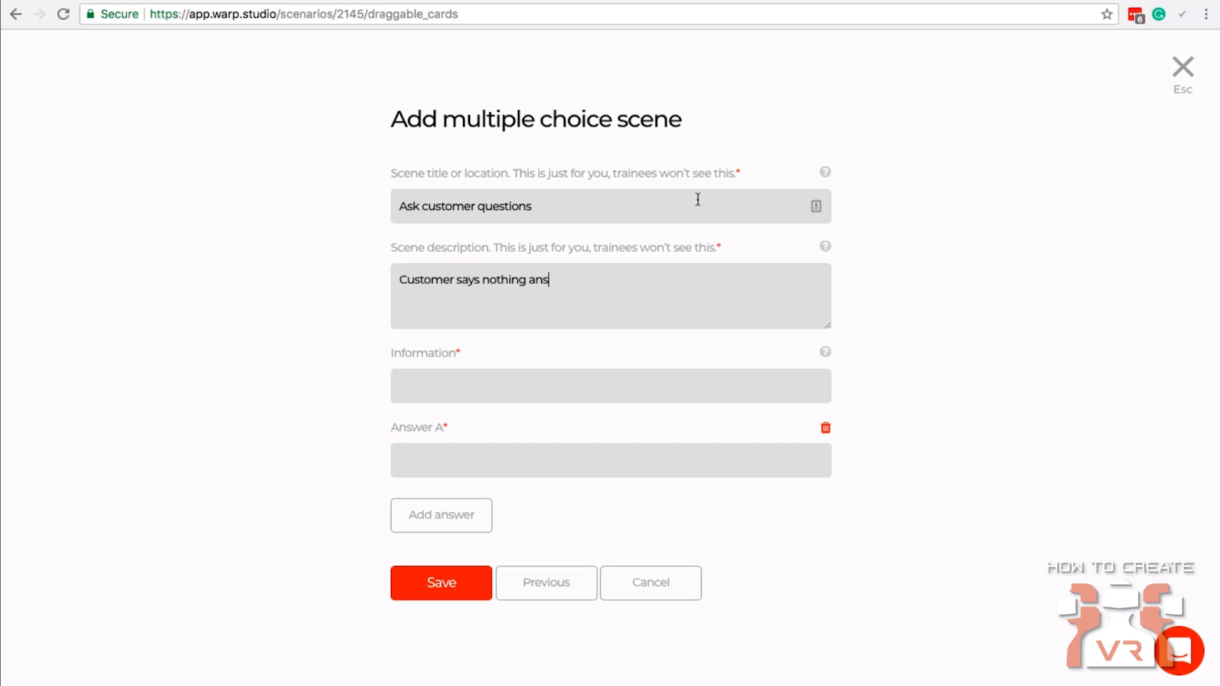
key(BackSpace)
text(d waits)
Set the multiple choice scene's information text to "What would you say to the customer?".
click(554, 383)
text(What would you s)
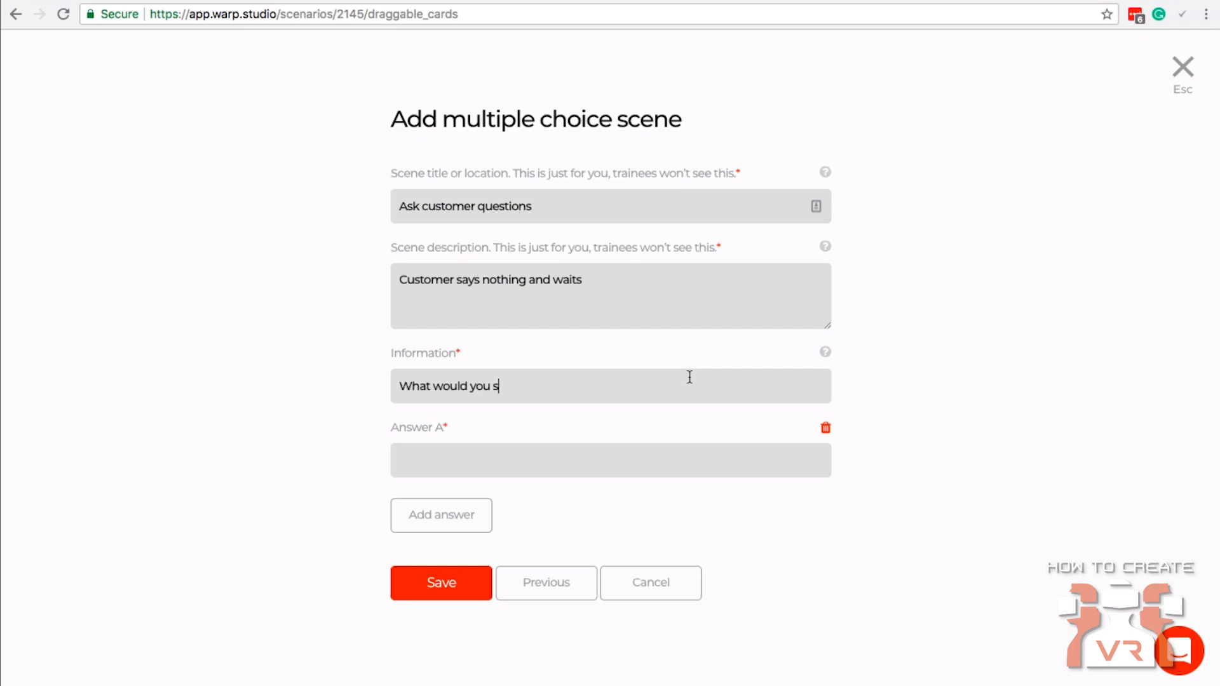
text(ay to the customer?)
key(Tab)
Enter "Hey, you look like you in a rush? How may I help?" as Answer A.
click(567, 460)
text(Hey, you look like y)
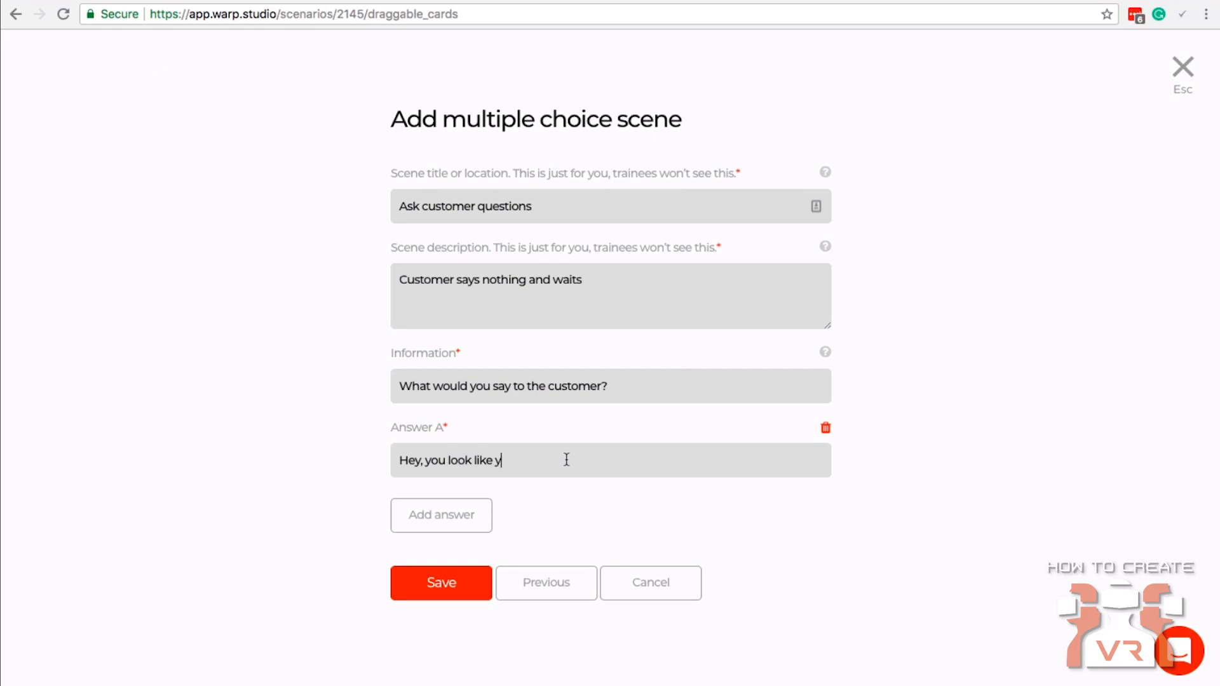
text(ou in a rush? How may I help?)
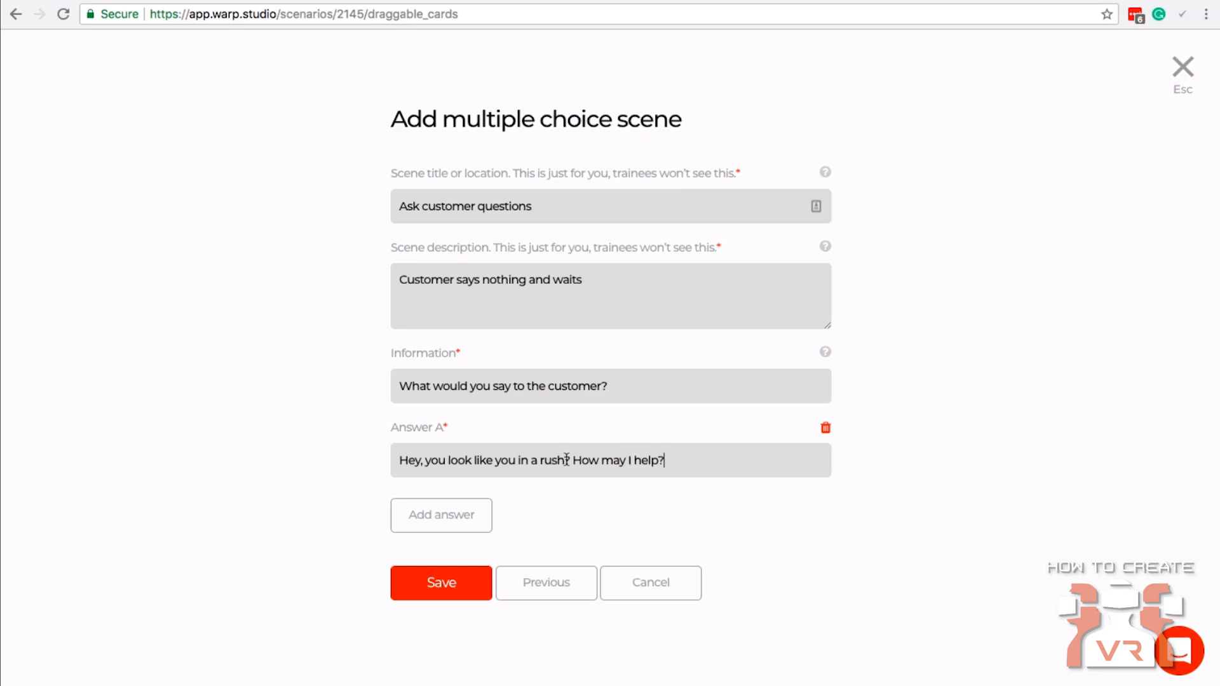
Add an Answer B reading "Please grab a ticket to be helped." to the multiple choice scene.
click(463, 510)
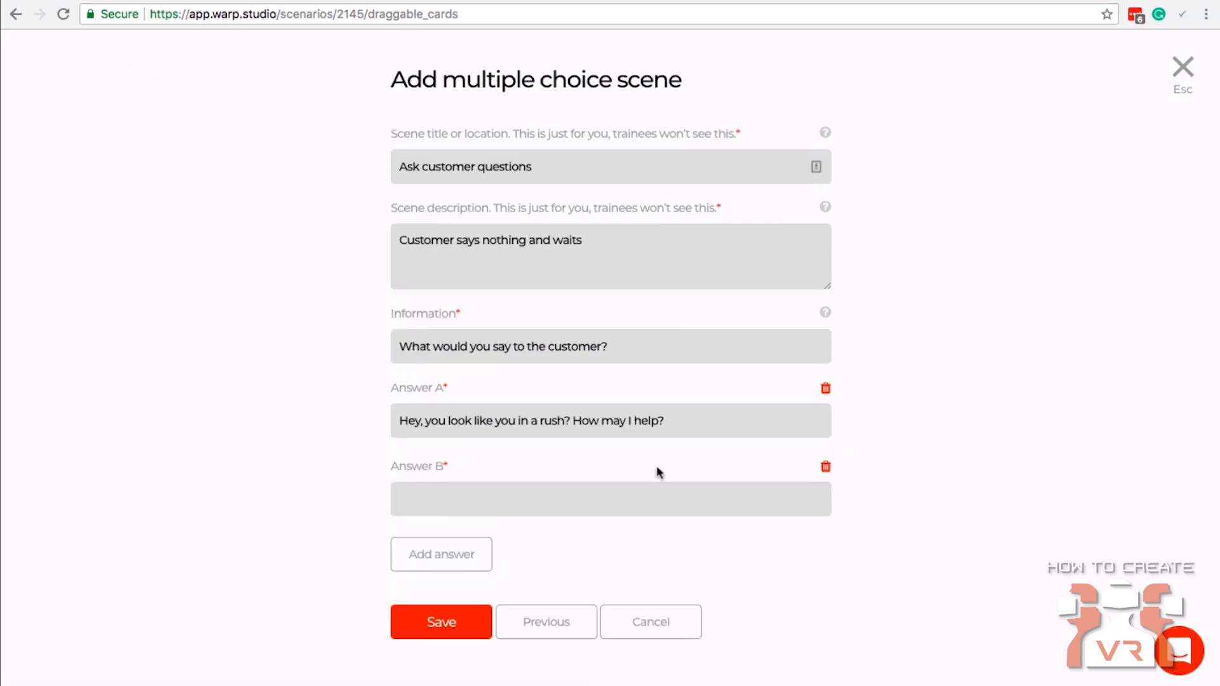
text(Please grab a ticket to )
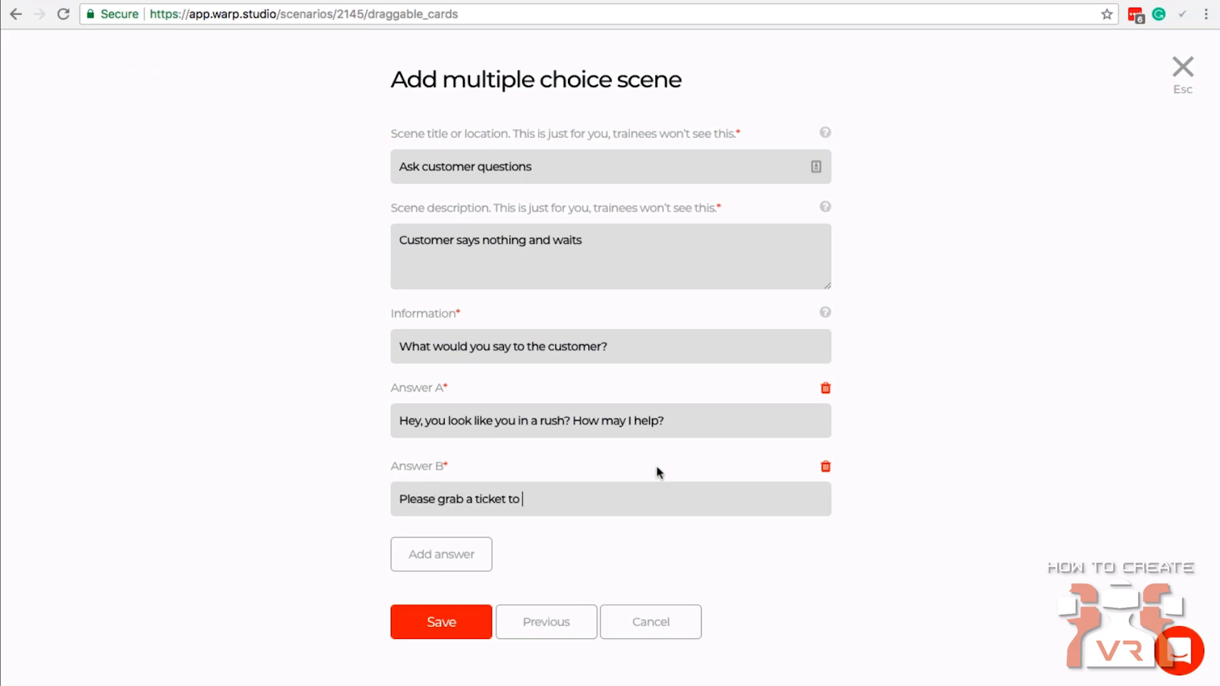
text(be helped.)
click(435, 554)
click(427, 573)
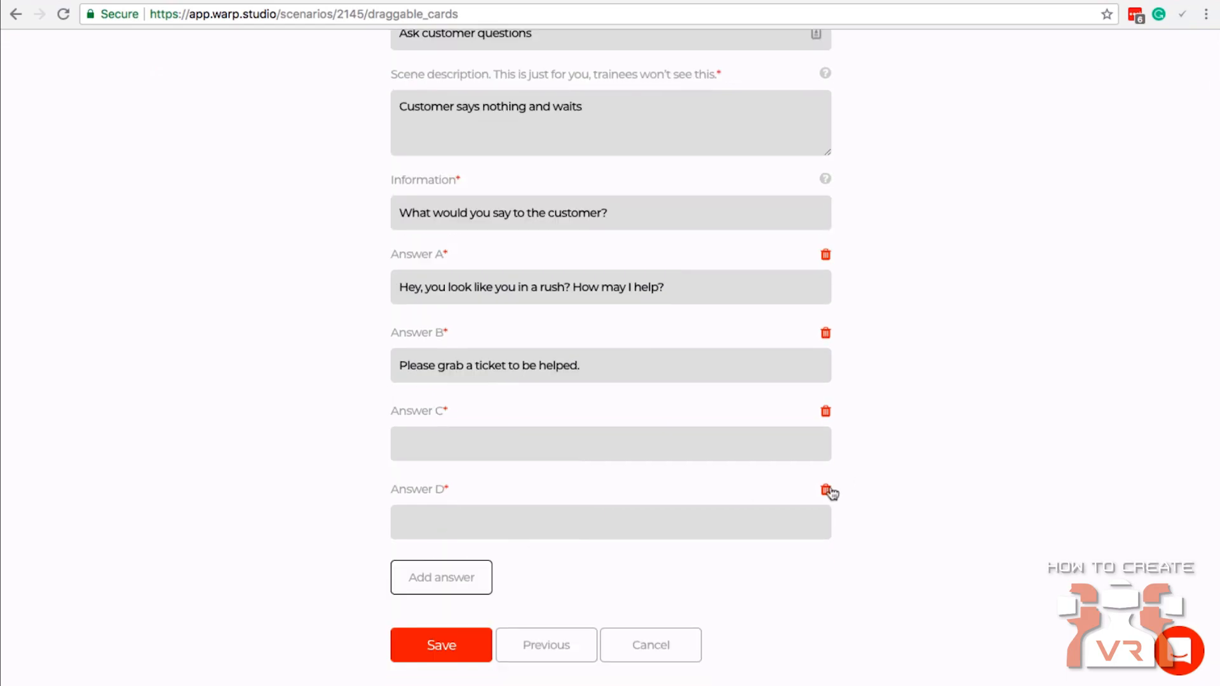
click(826, 491)
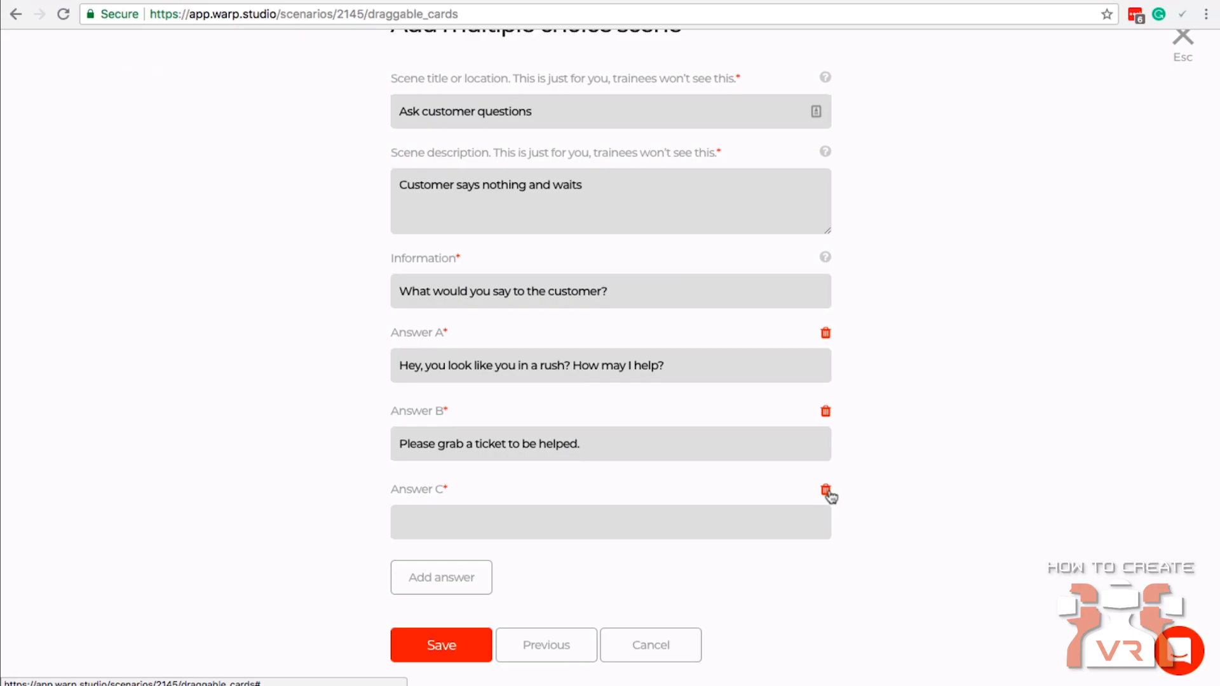
click(826, 491)
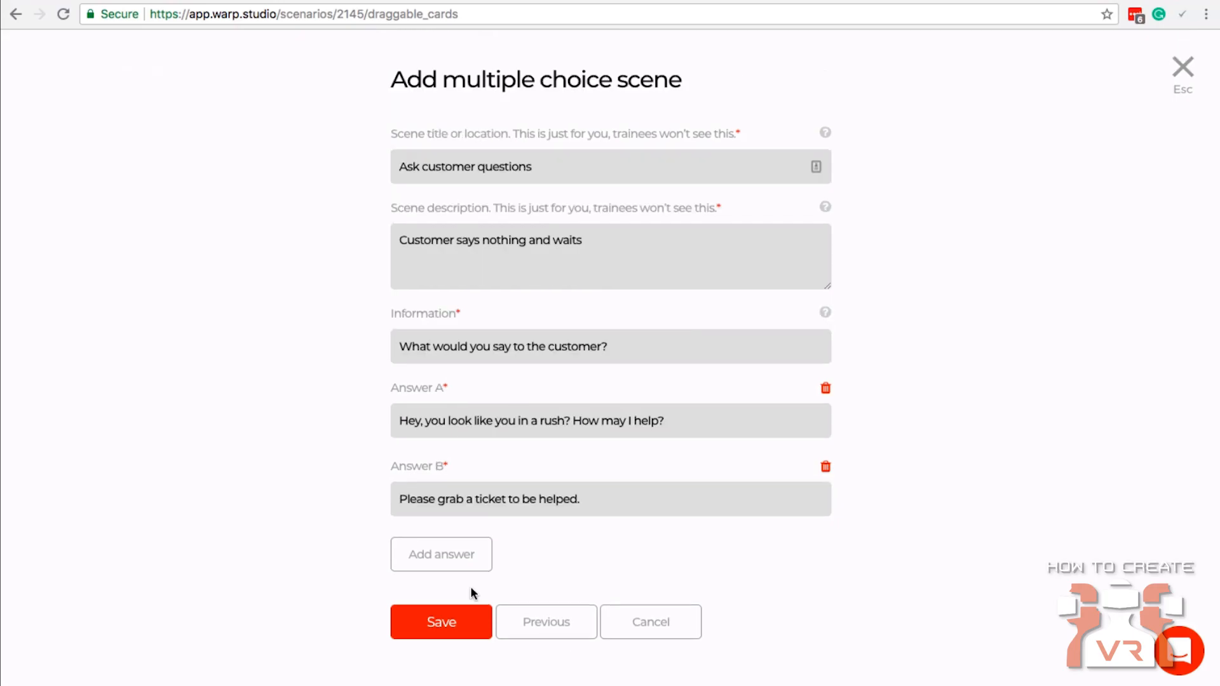
Save the multiple choice scene and arrange its card directly beside the "Customer entering store" card, leaving room for more scenes.
click(456, 621)
drag(805, 449, 715, 413)
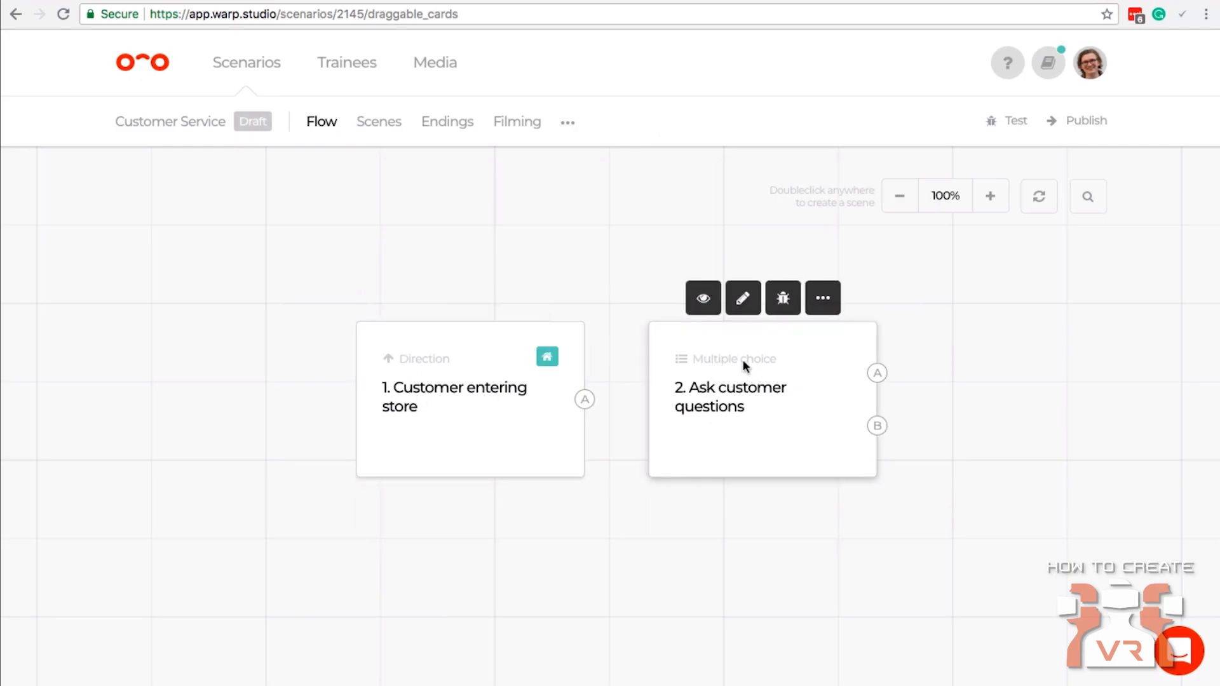
mouse_move(722, 367)
mouse_down()
mouse_move(722, 341)
mouse_move(743, 362)
mouse_move(718, 375)
mouse_move(724, 364)
mouse_up()
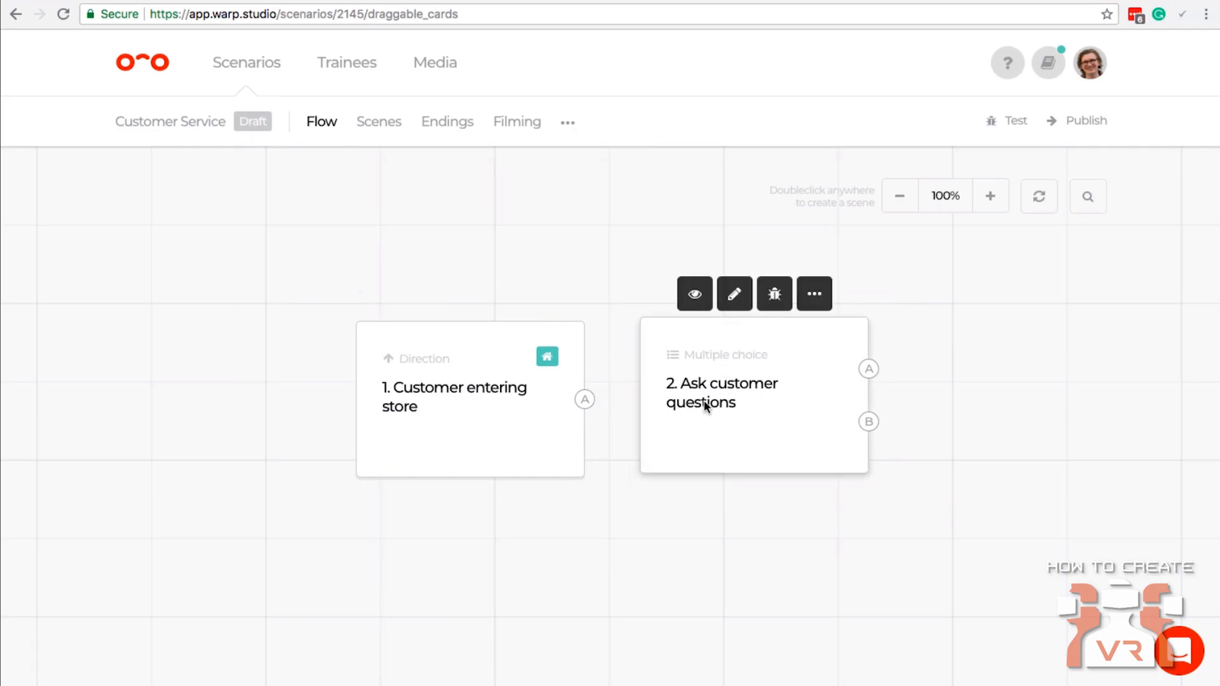
drag(479, 406, 347, 405)
drag(738, 399, 594, 399)
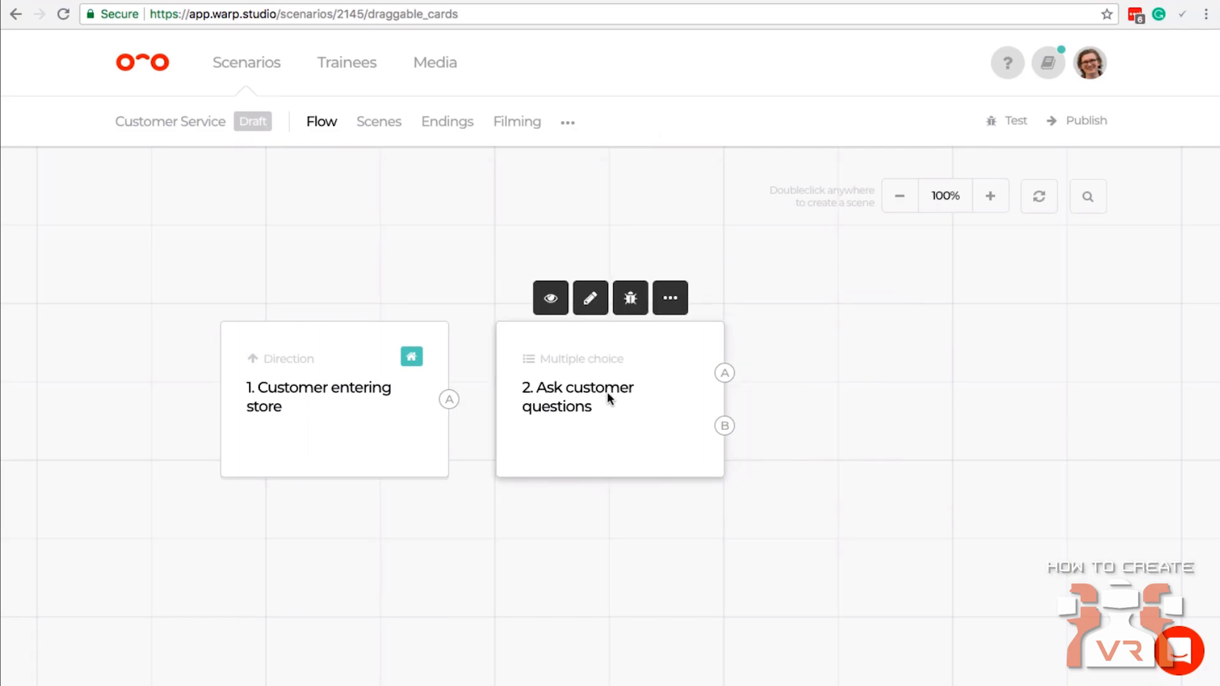
Add an auto transition scene titled "Customer reacts happy" and place its card to the upper right of the multiple choice card.
double_click(927, 392)
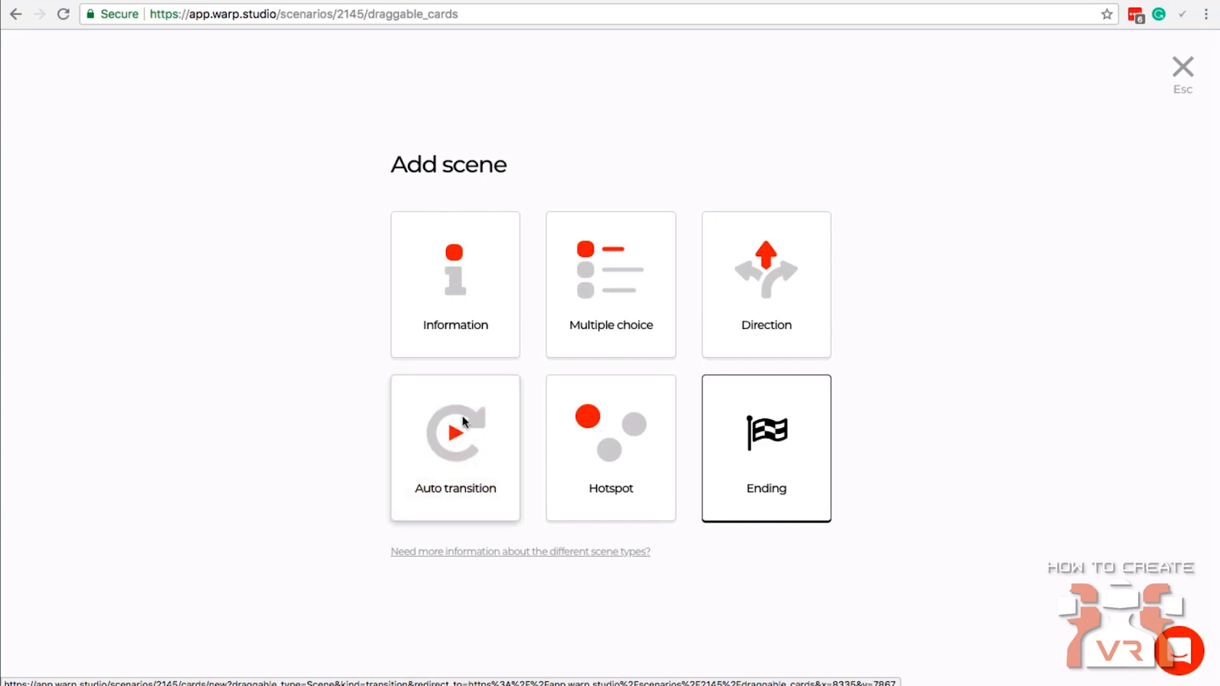
click(455, 452)
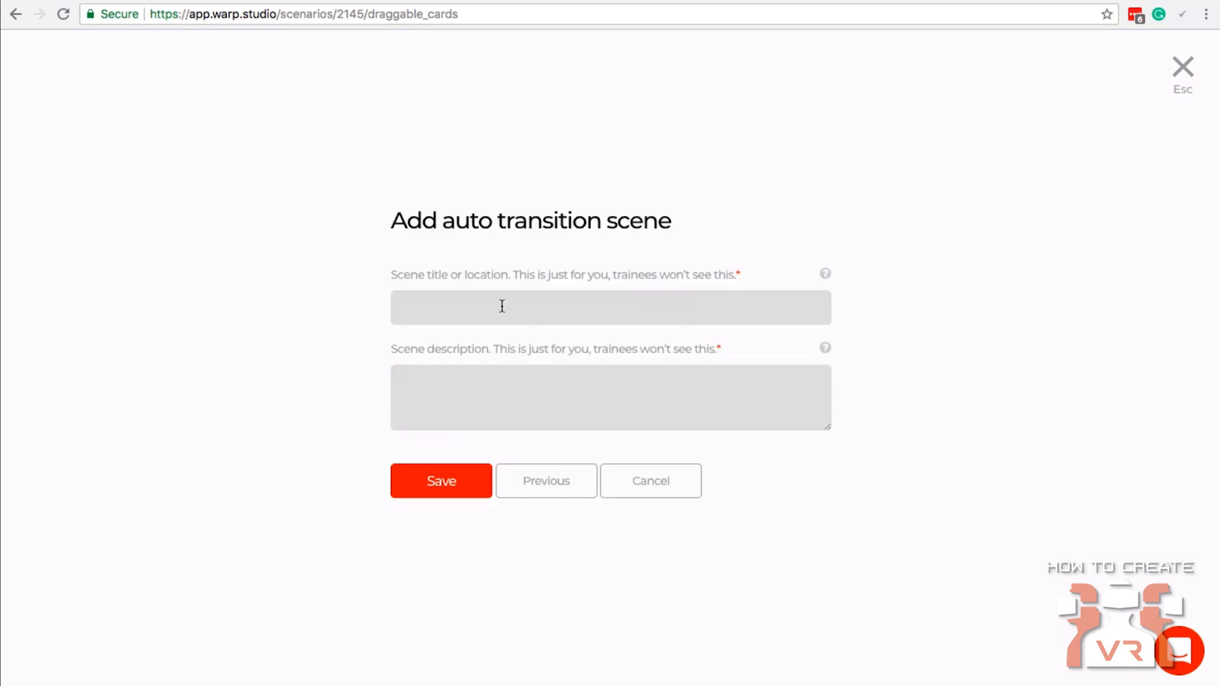
text(Customer reacts happu)
click(677, 309)
click(450, 490)
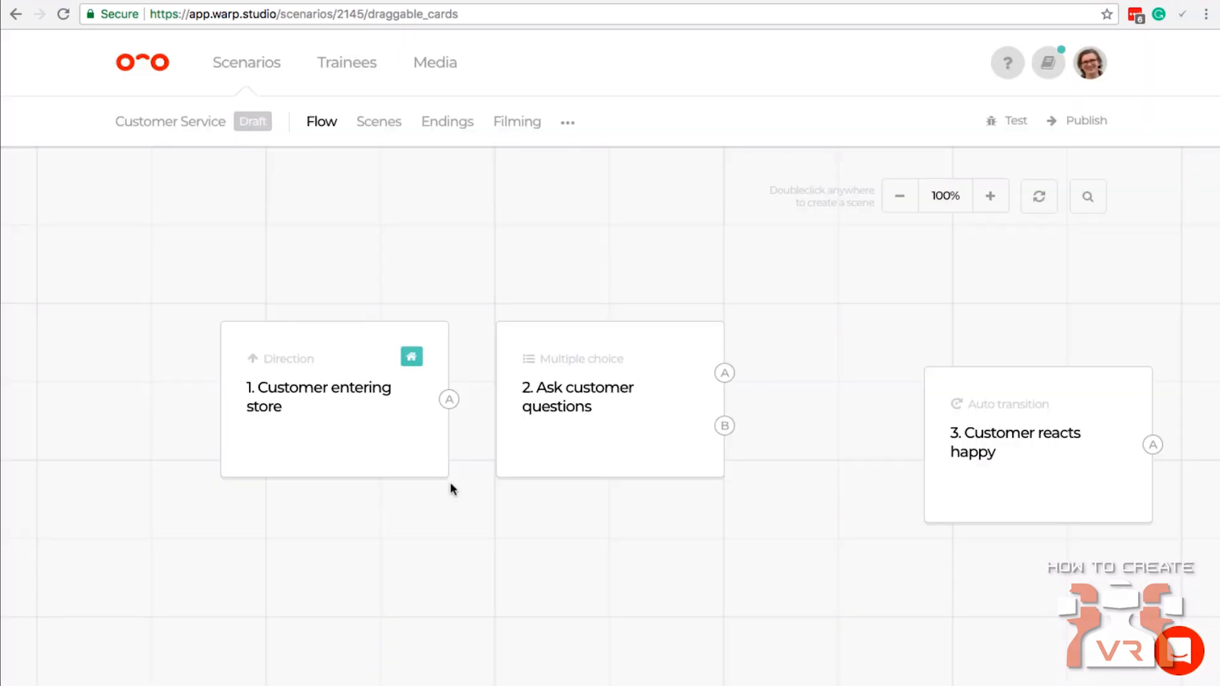
drag(992, 427, 852, 299)
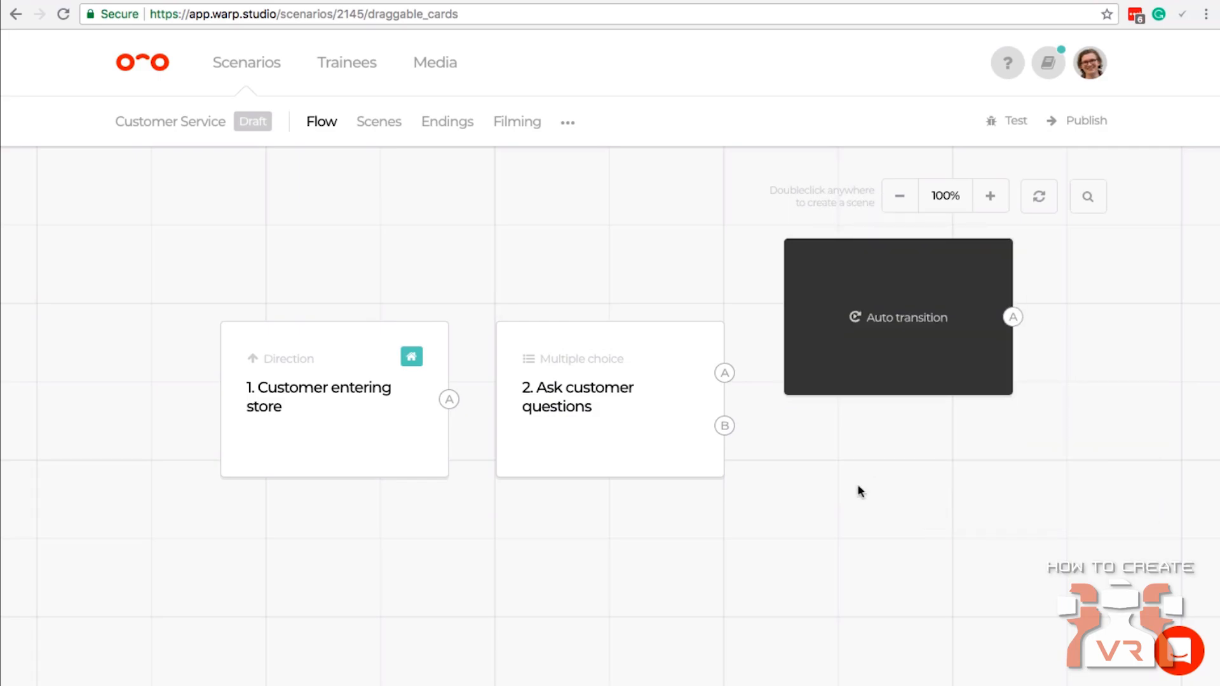
Start a second auto transition scene below the "Customer reacts happy" card and title it "Customer reacts angry".
double_click(857, 491)
click(514, 442)
text(Customer)
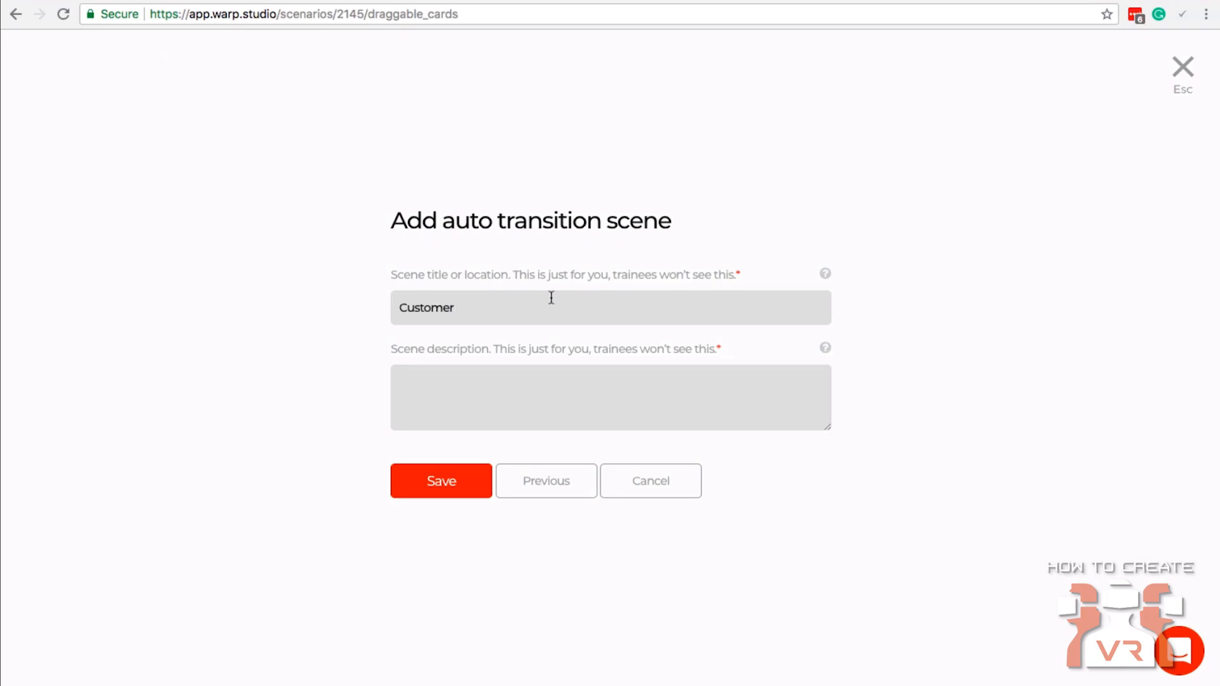
text( reacts angry)
Describe the angry scene as "The customer will react angry and respond with the following: blab" and save it.
click(615, 382)
text(The customer)
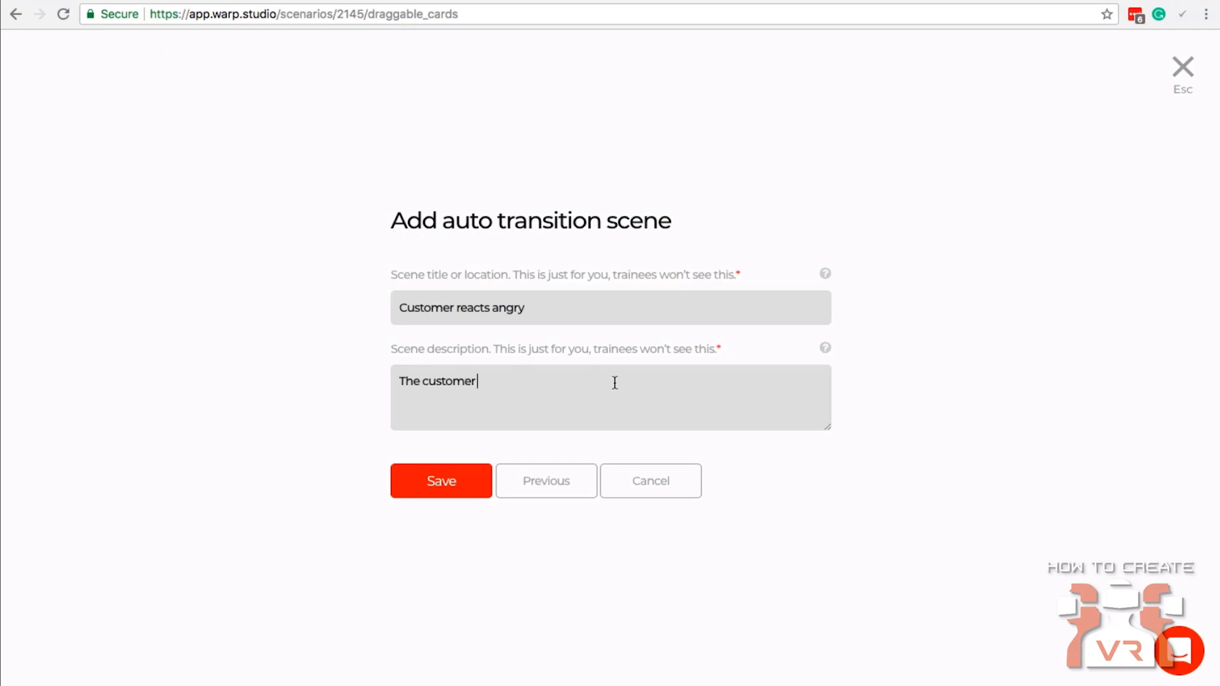
text( will react angry and )
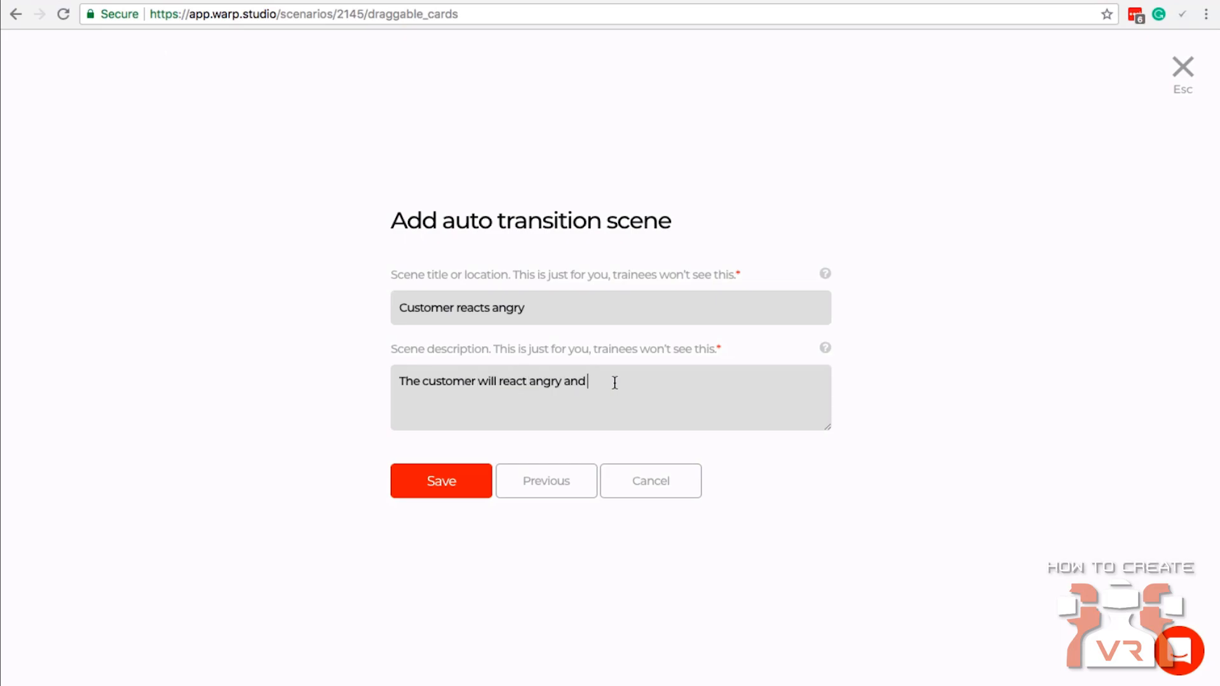
text(respond with the following: )
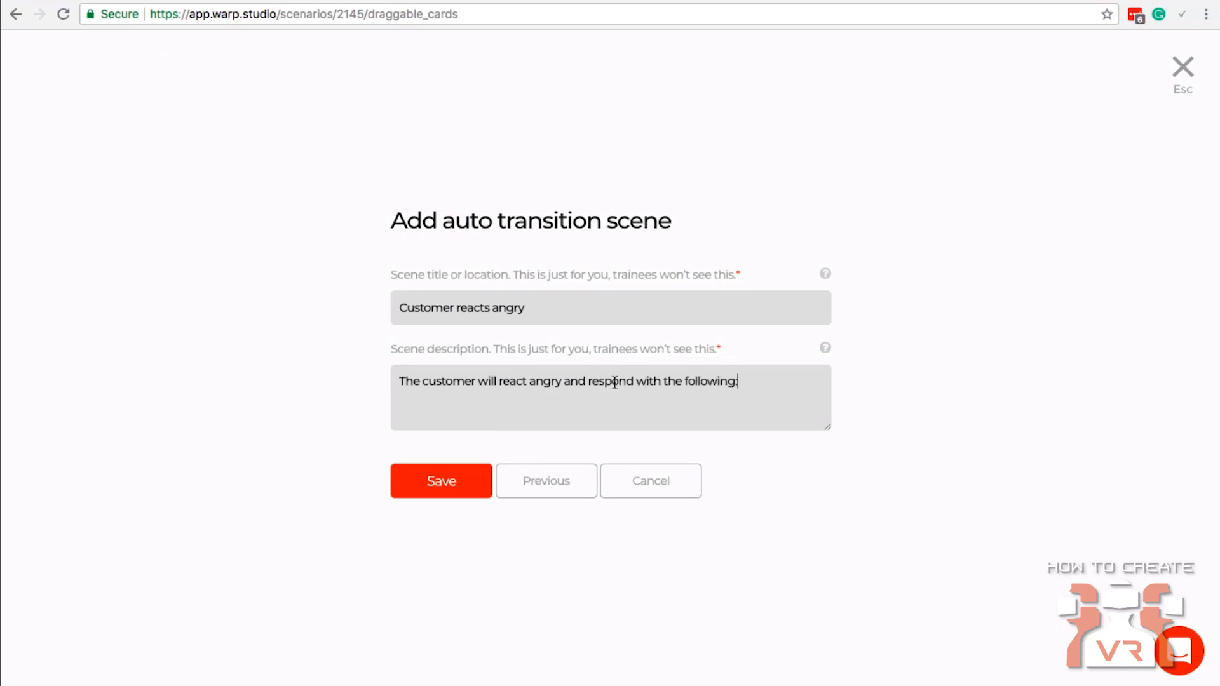
text(blab)
click(460, 480)
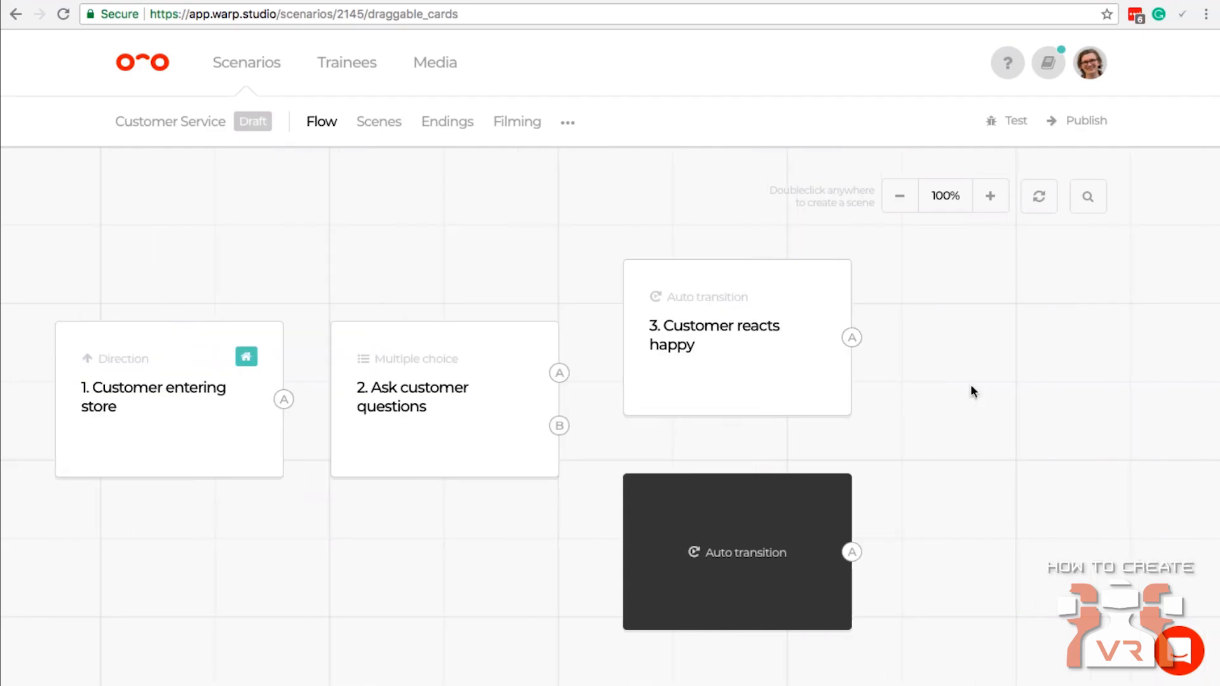
Add an Ending card beyond the auto transition scenes and move "Customer reacts angry" close beneath "Customer reacts happy".
double_click(971, 387)
click(775, 465)
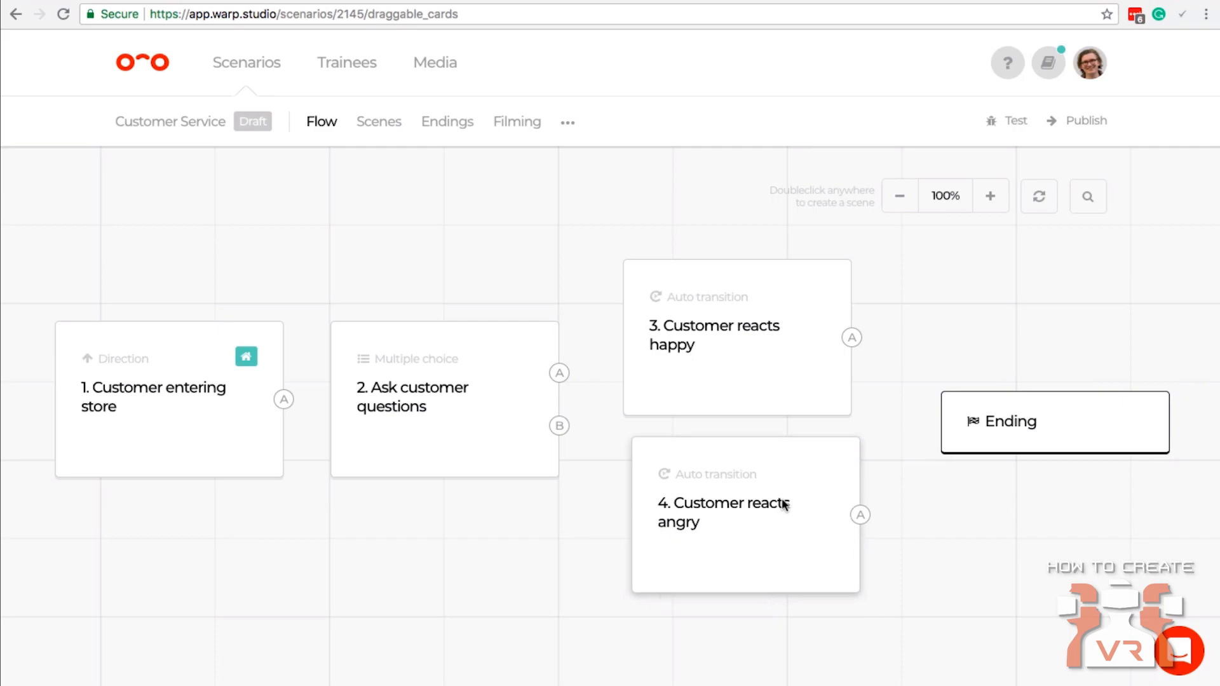
drag(772, 500, 769, 500)
drag(689, 504, 690, 504)
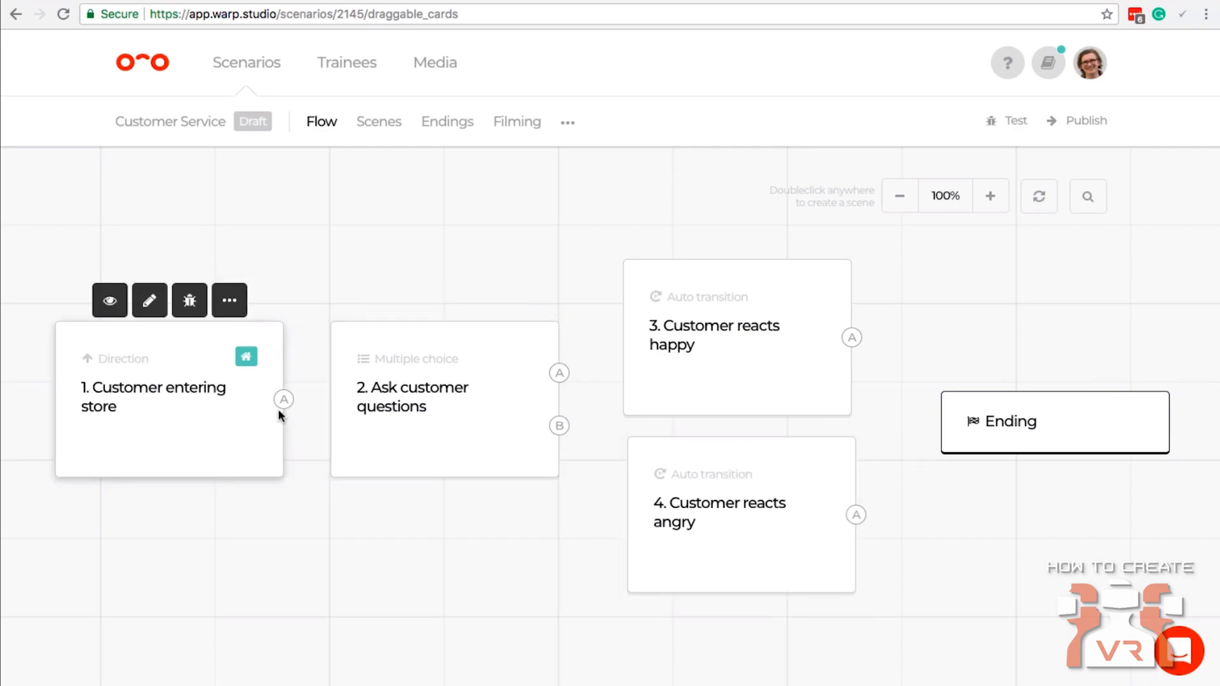
Connect "Customer entering store" to "Ask customer questions", Answer A to "Customer reacts happy", and the happy scene to the Ending.
drag(284, 401, 479, 407)
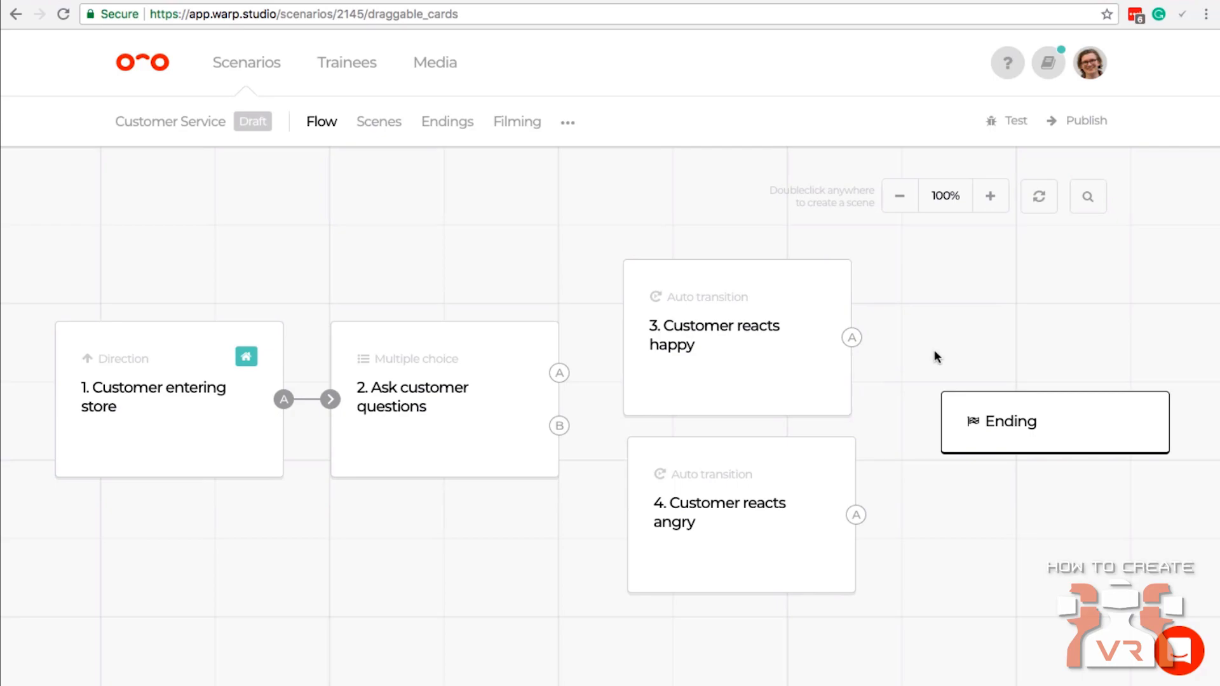
drag(853, 337, 1022, 414)
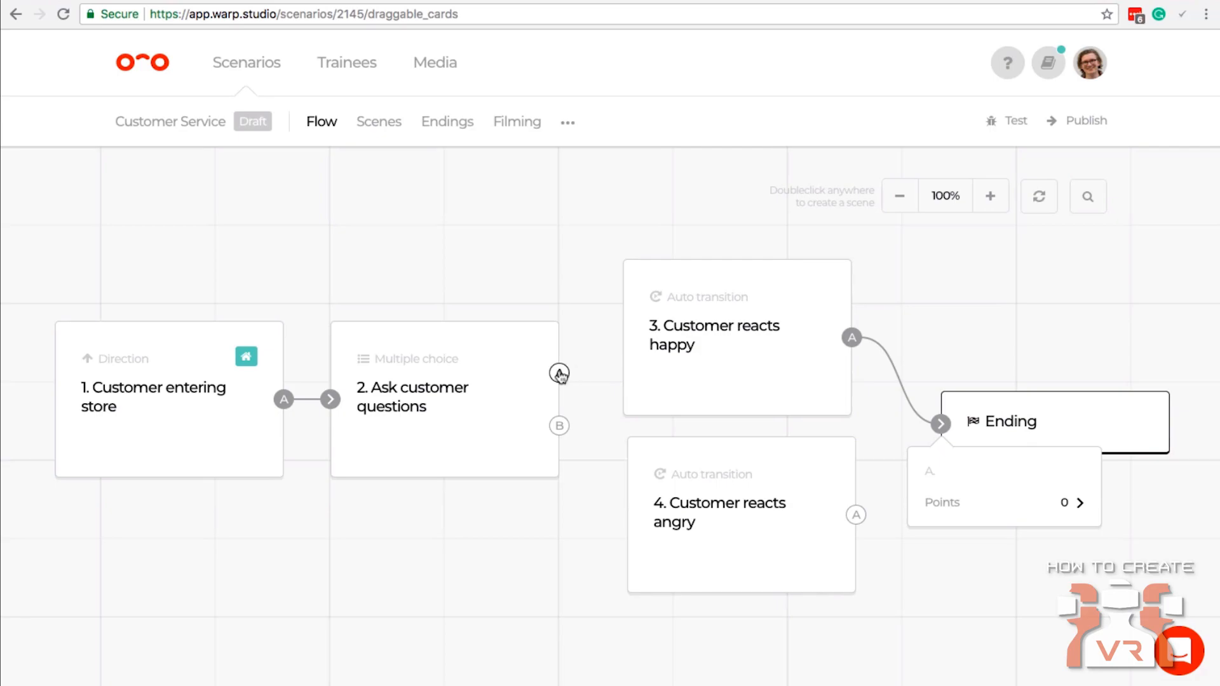
drag(560, 374, 648, 349)
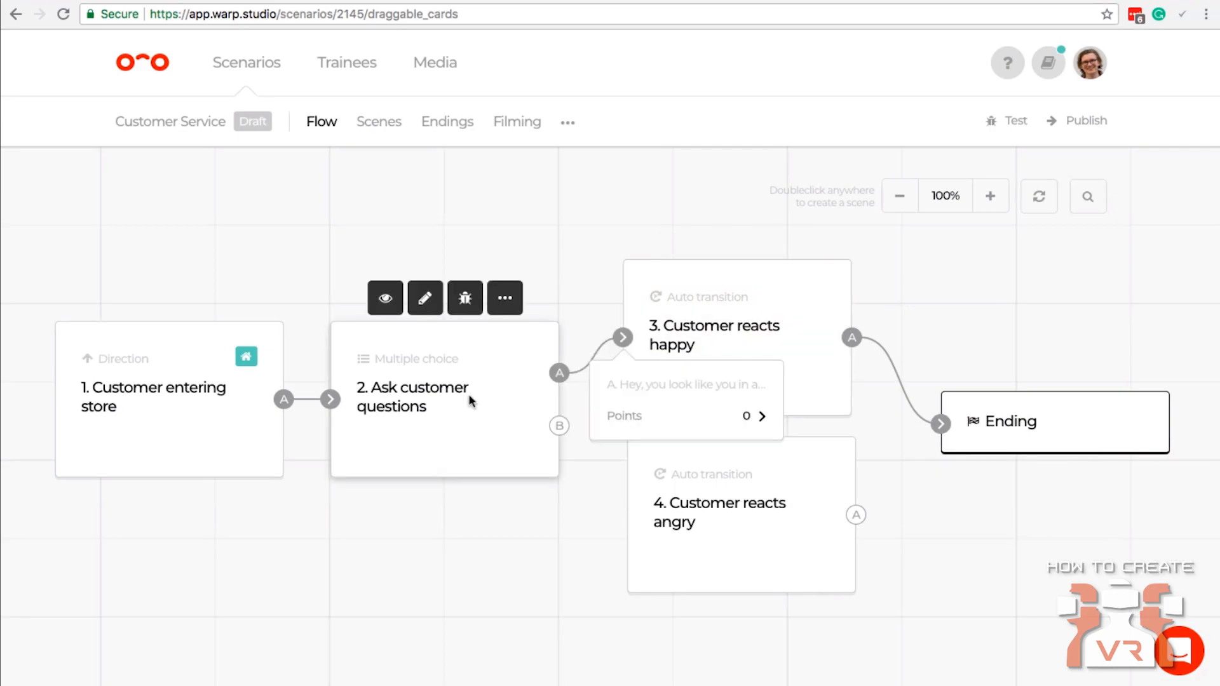
Flip the cards to show the question with its answers, and connect Answer B to the "Customer reacts angry" scene.
click(1038, 198)
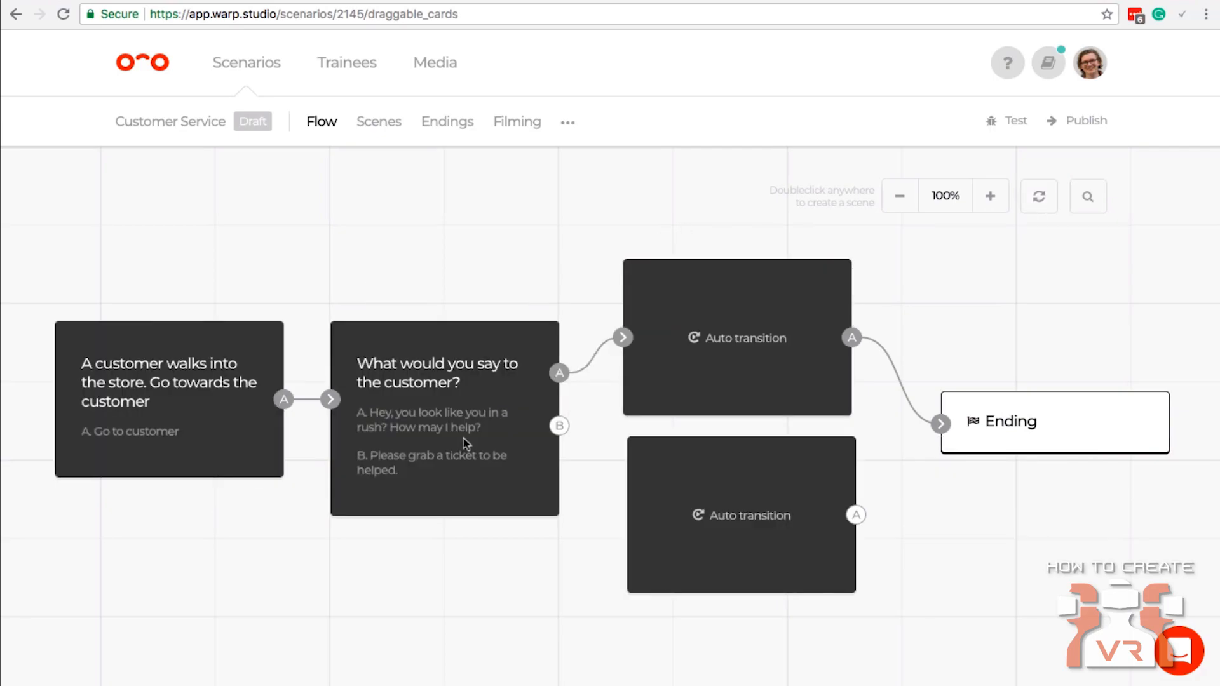
mouse_move(427, 426)
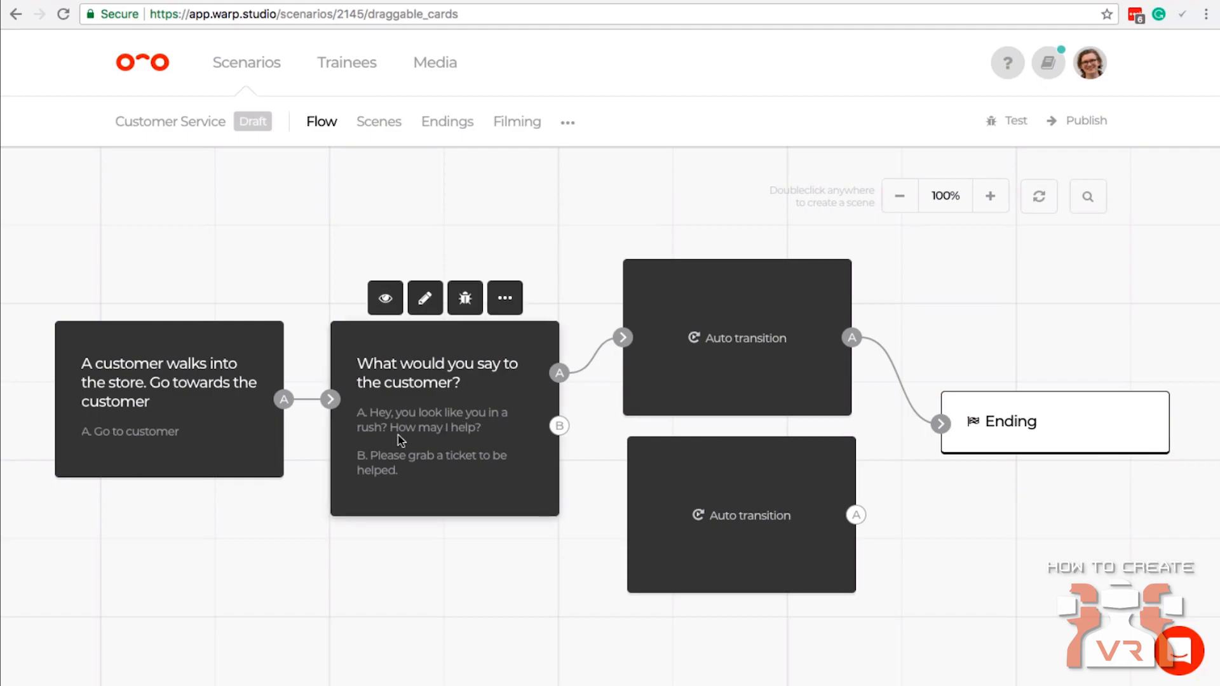
click(708, 352)
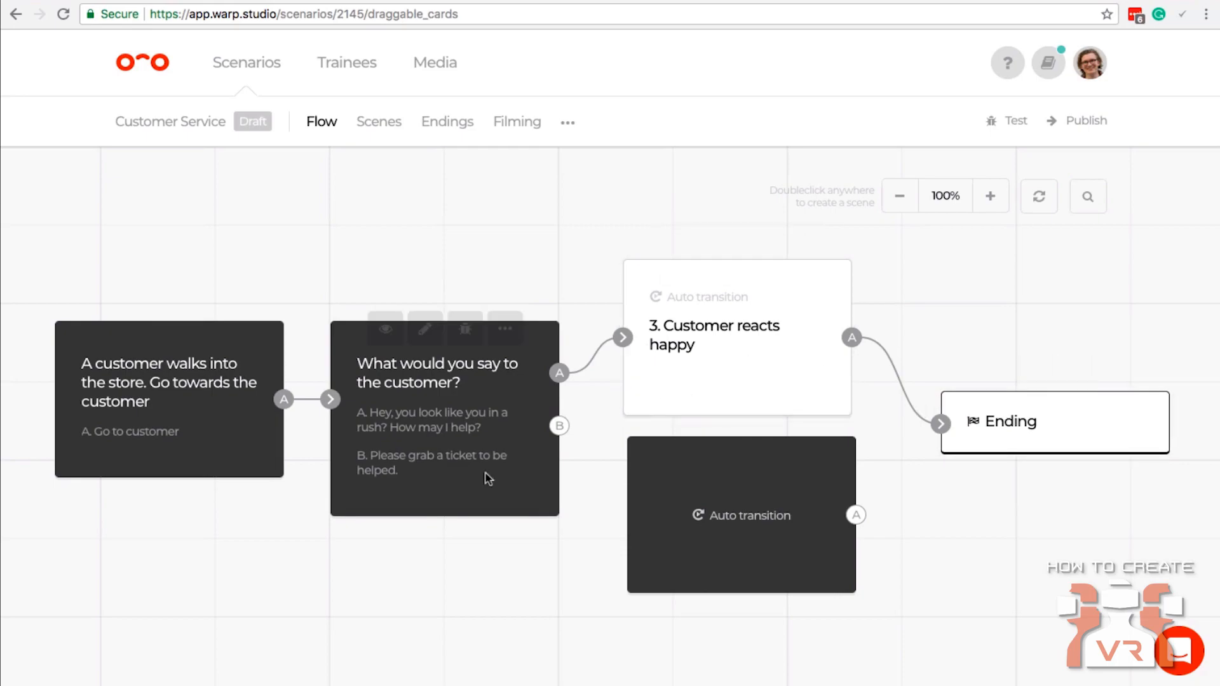
drag(556, 435, 660, 507)
Set the Answer B connection to subtract 2 points and connect the "Customer reacts angry" scene to the Ending.
mouse_move(643, 595)
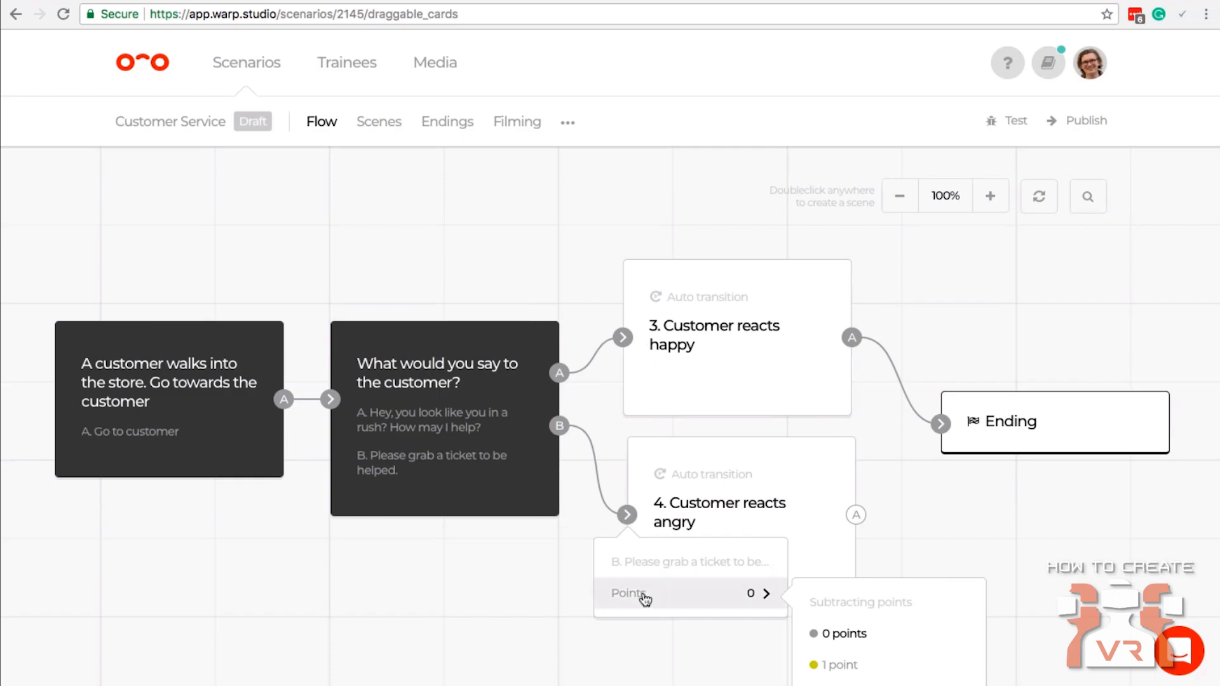
scroll(843, 604, down, 3)
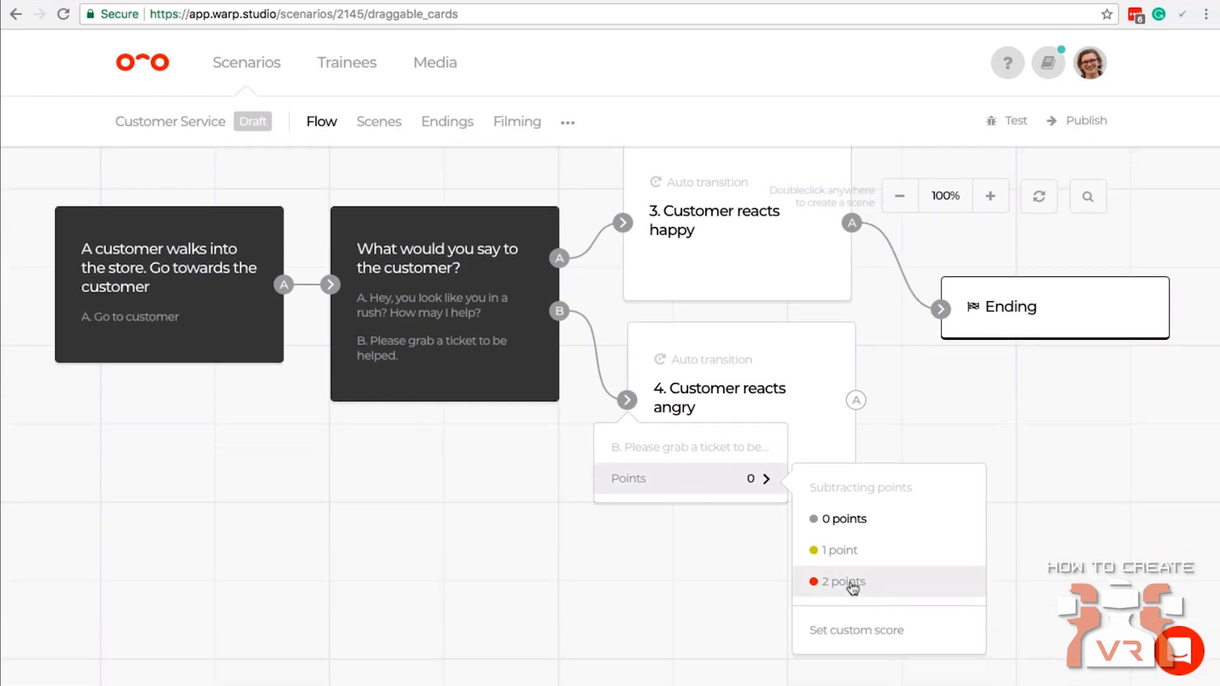
click(875, 589)
click(467, 489)
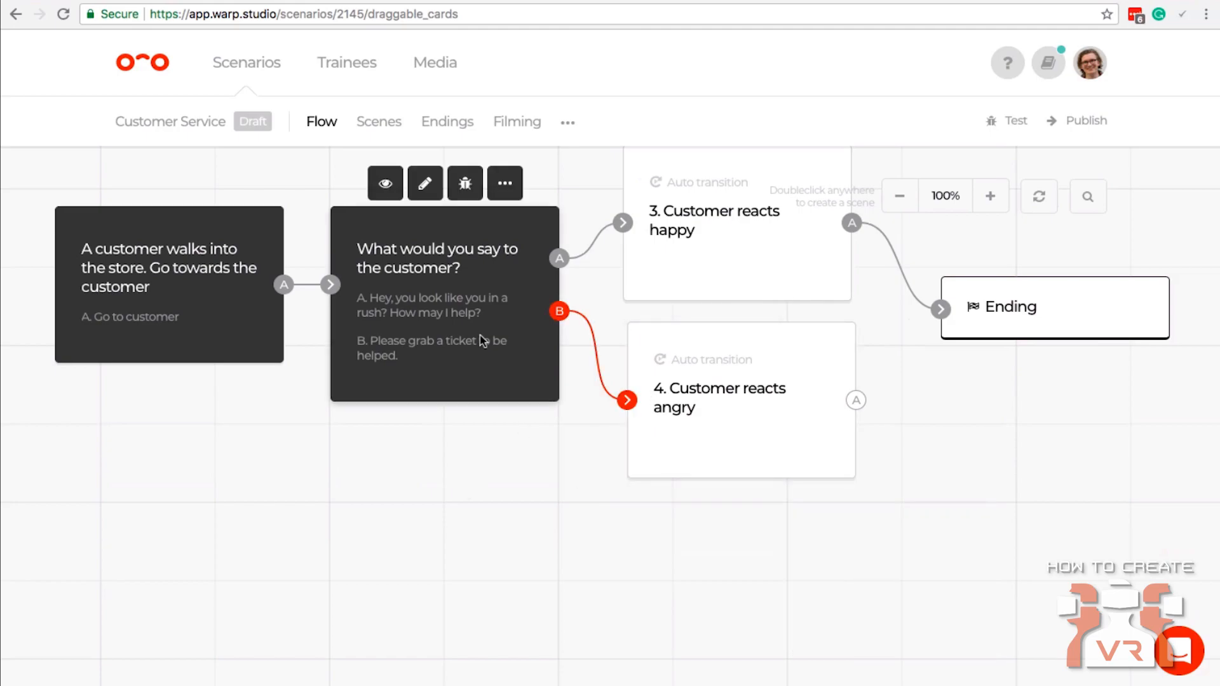
mouse_move(809, 393)
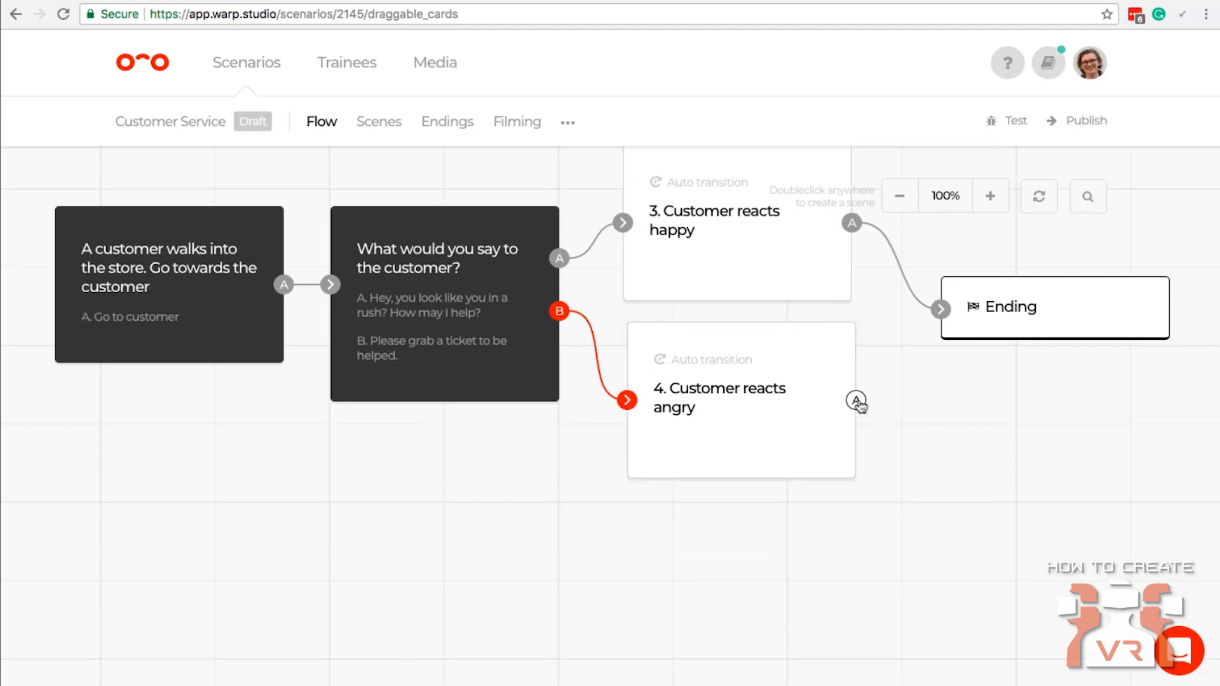
drag(856, 401, 1017, 318)
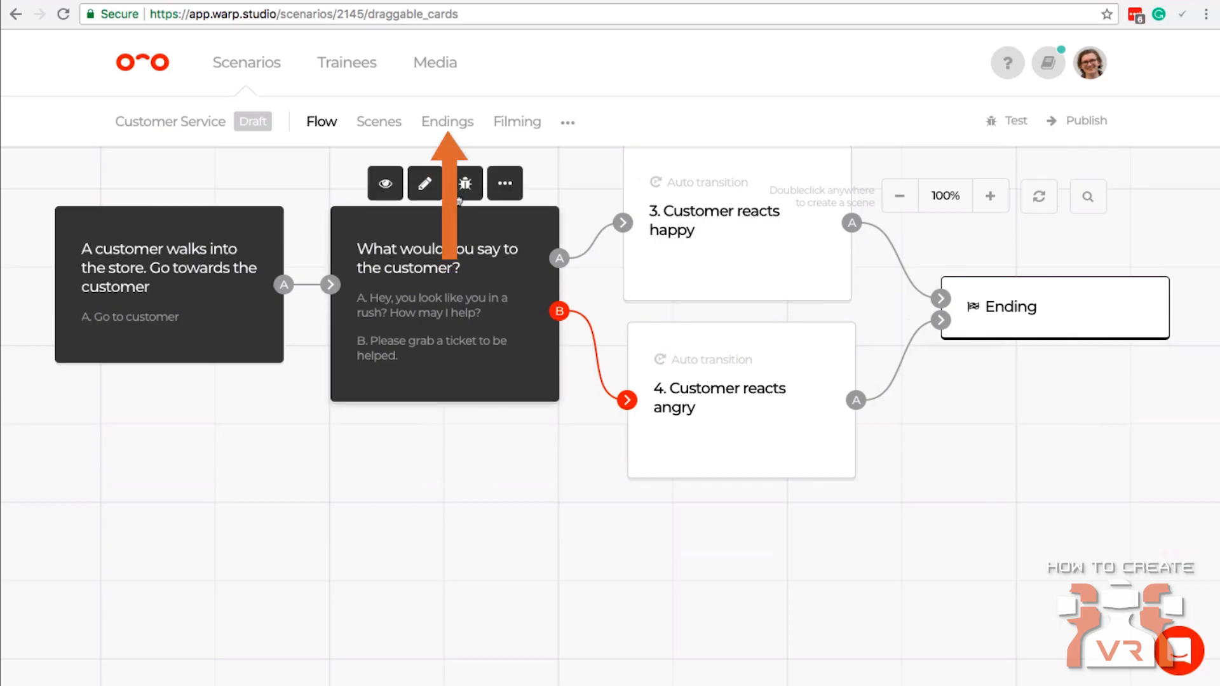
Review the scenario's ending messages, including the three-star feedback without editing it, and return to the flow.
click(447, 122)
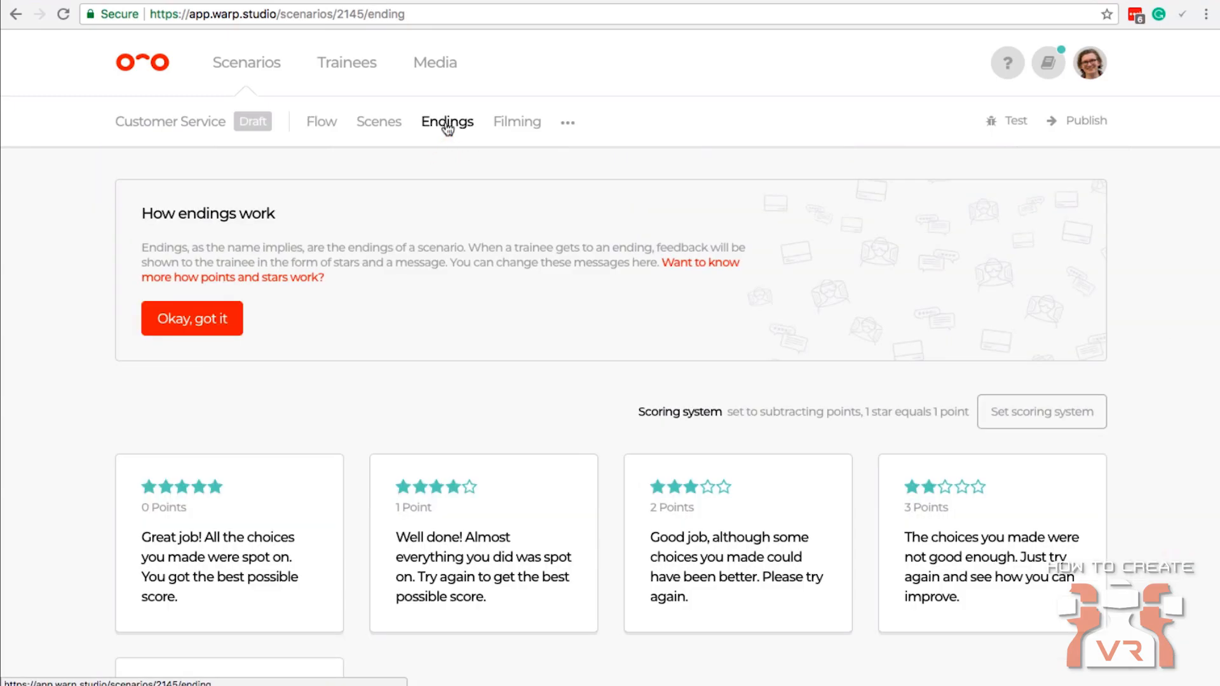
click(194, 321)
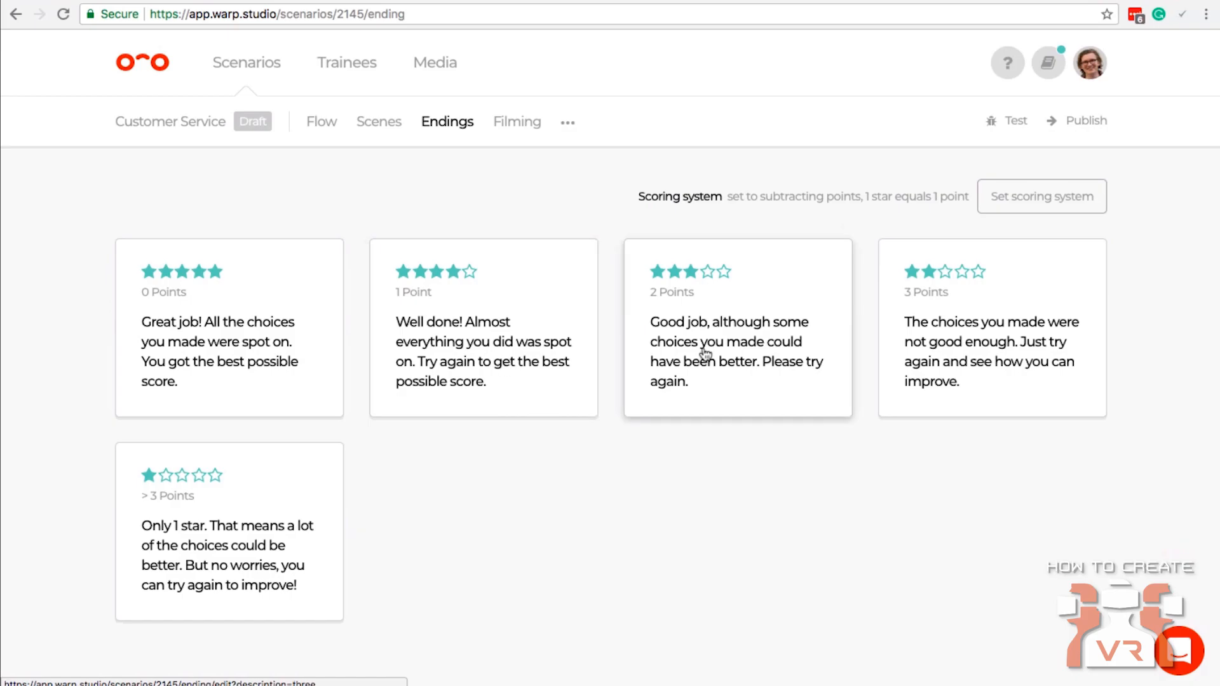
click(760, 343)
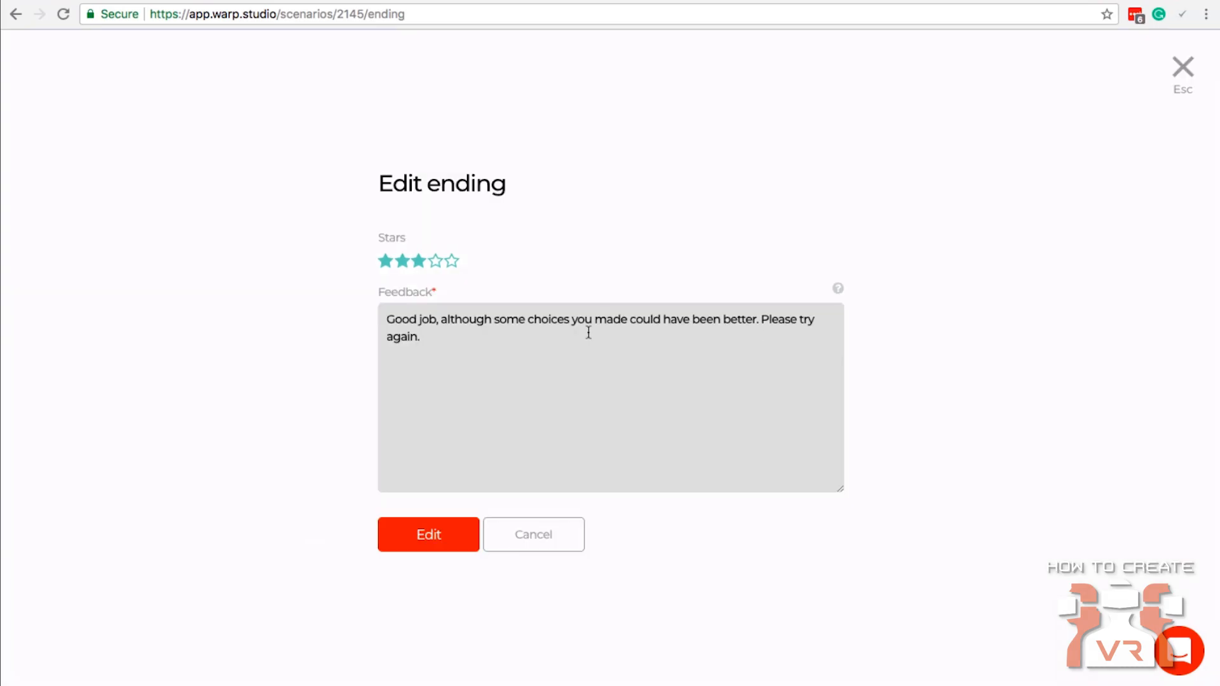
click(552, 537)
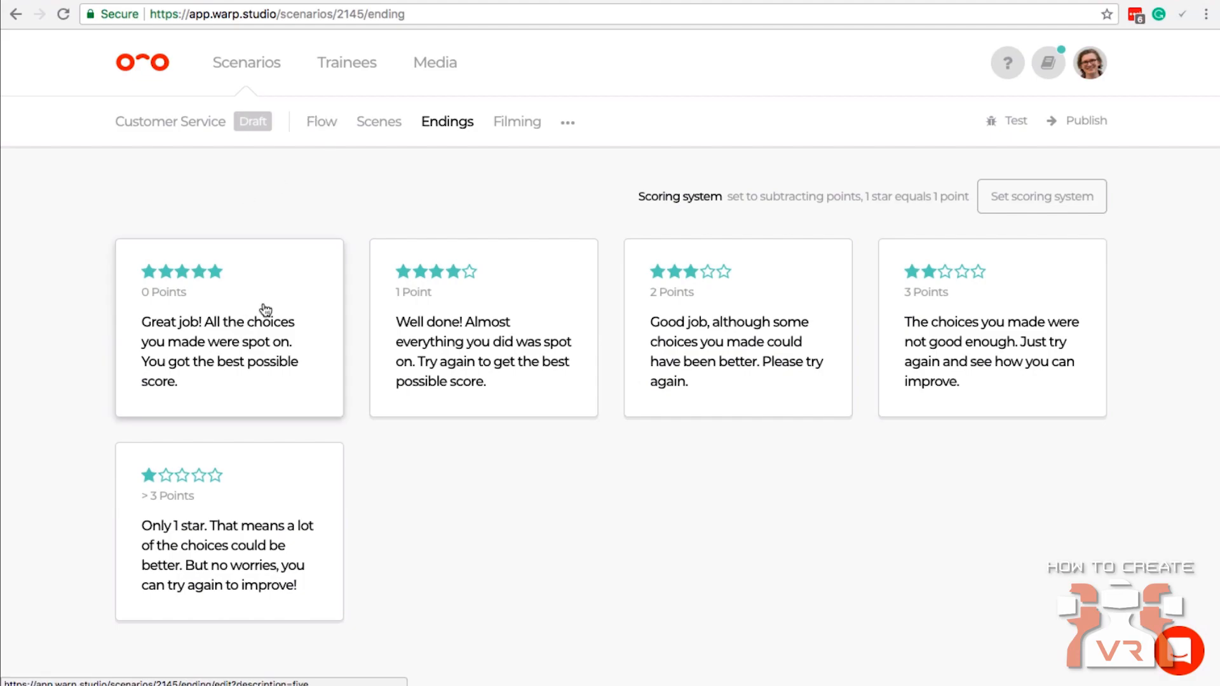
click(310, 129)
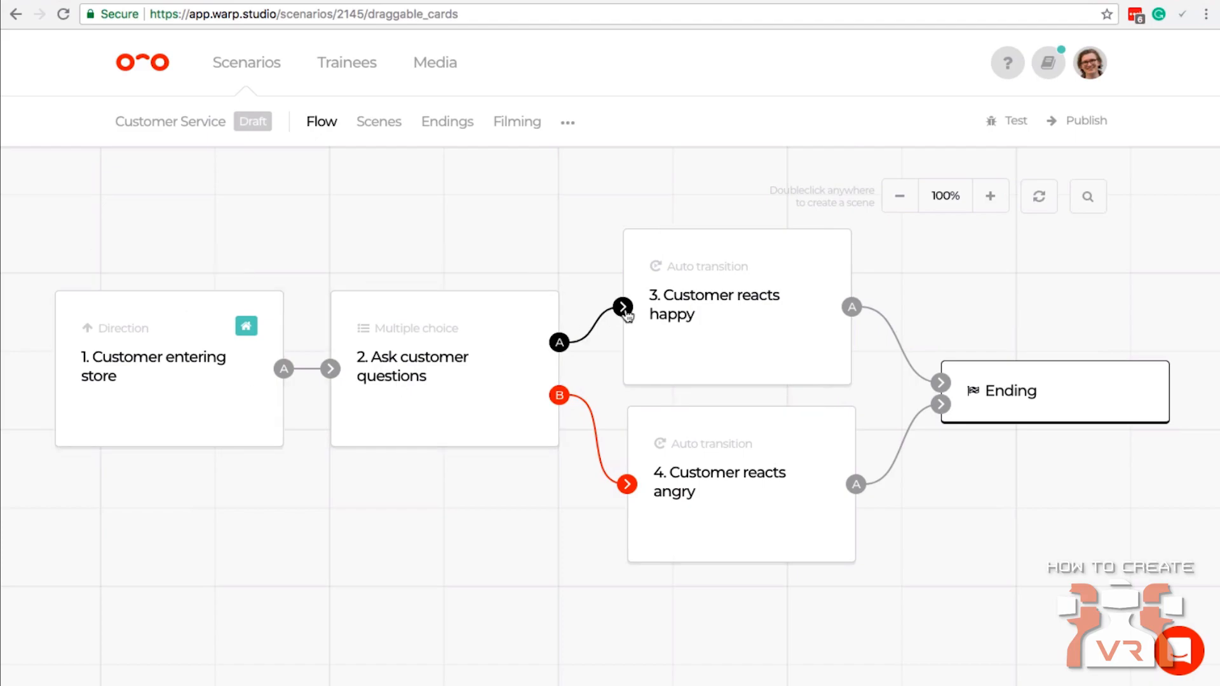
Check the points options of the "Go to customer" connection into the "Ask customer questions" scene.
click(330, 369)
mouse_move(449, 465)
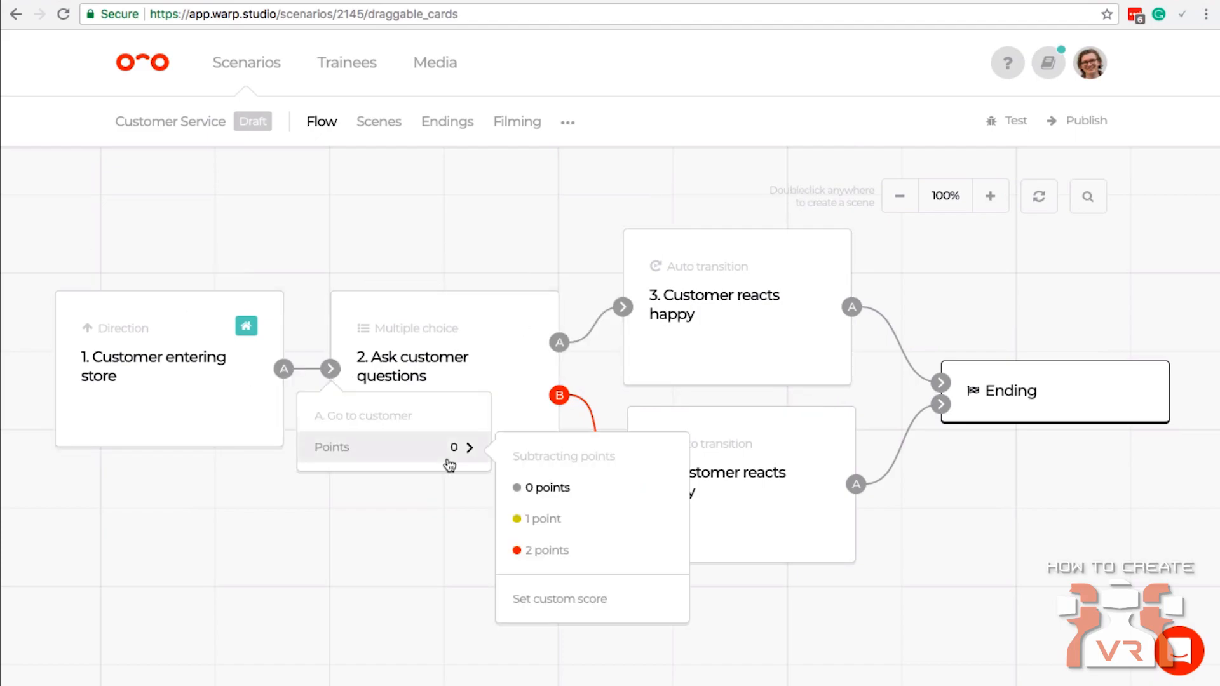
click(460, 566)
Change the scenario's scoring system to Add points.
click(566, 124)
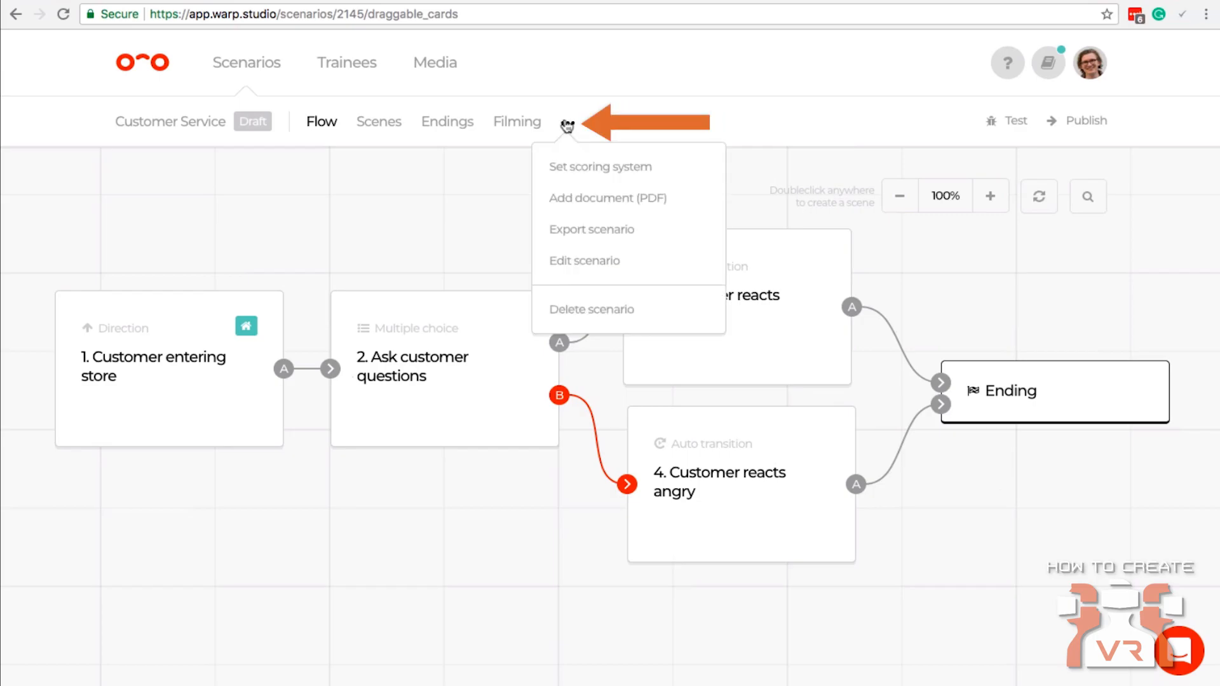
click(589, 164)
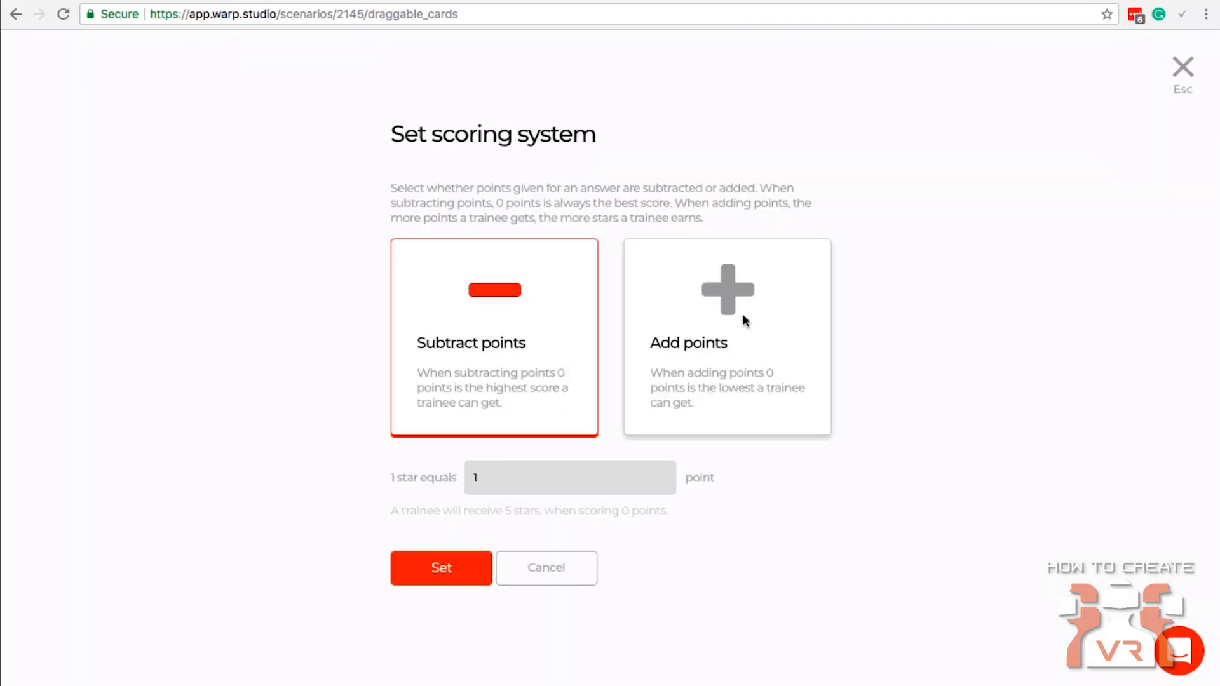
click(730, 317)
click(422, 569)
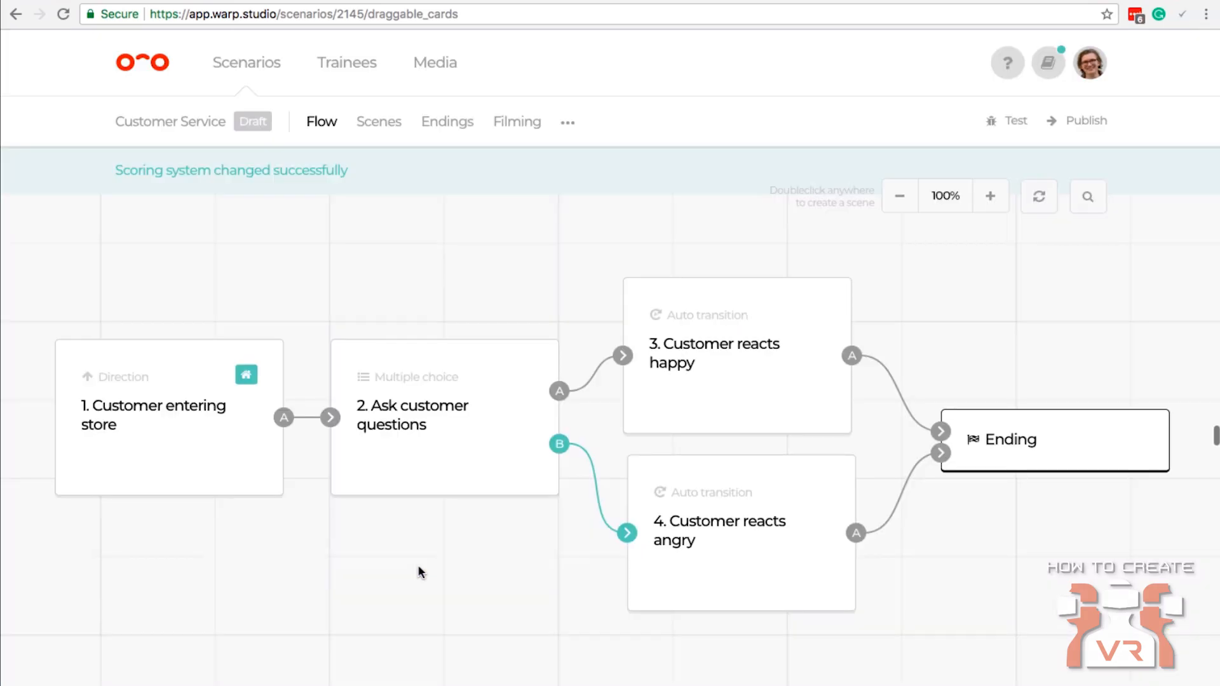
Set the Answer B connection to 0 points and the Answer A connection to add 2 points.
click(627, 533)
click(656, 609)
click(846, 654)
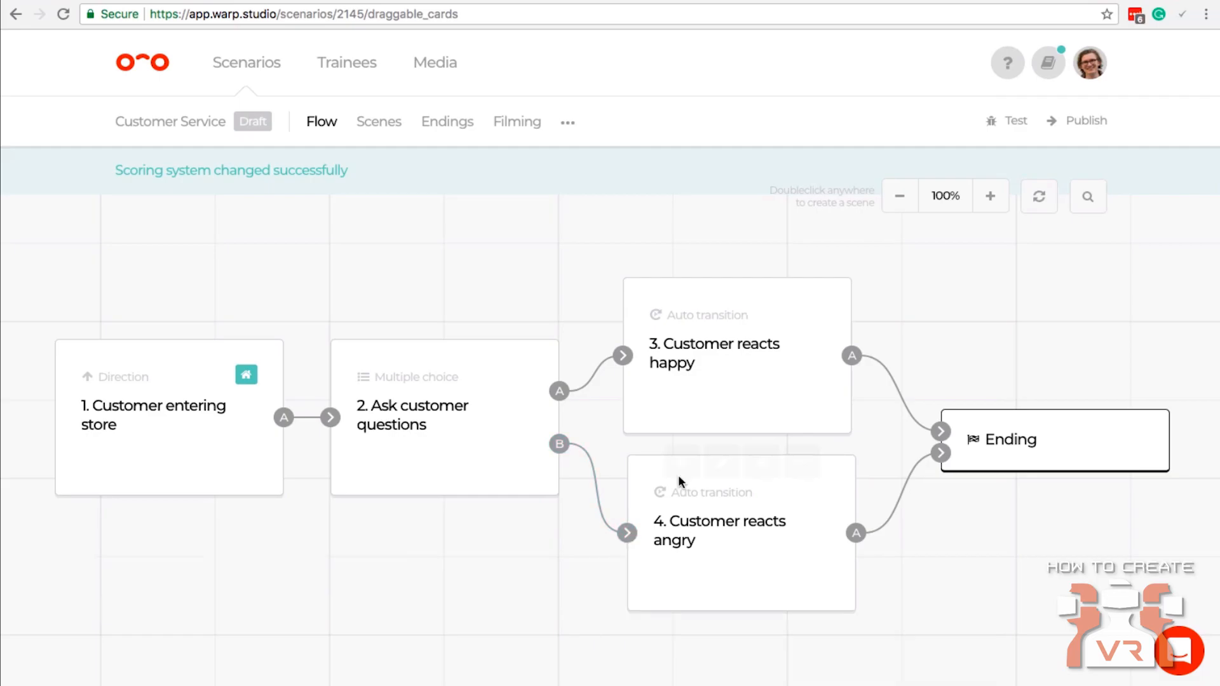
mouse_move(651, 395)
mouse_move(416, 353)
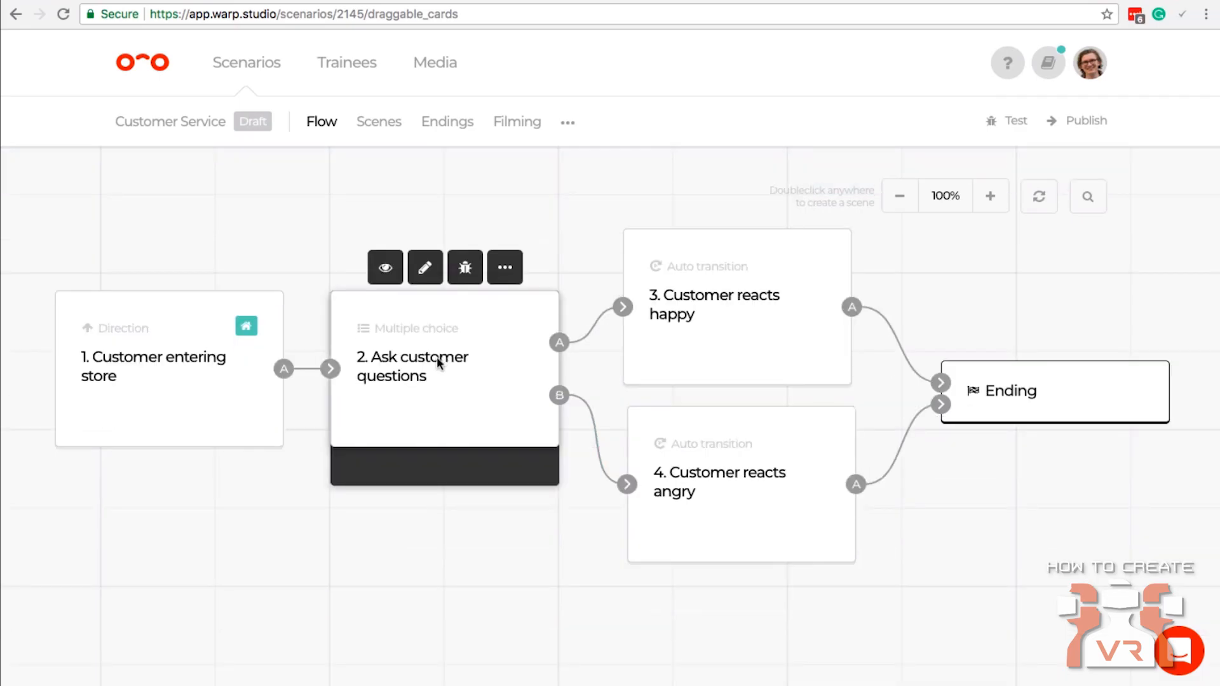
click(623, 309)
click(756, 385)
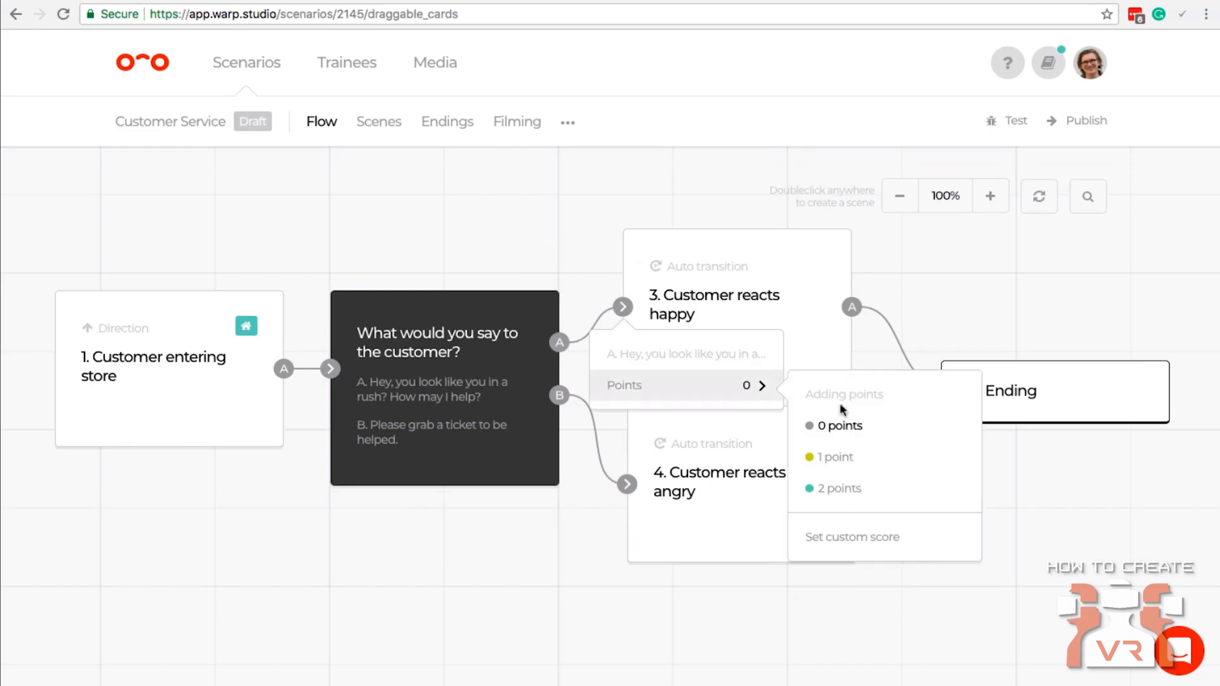
click(833, 498)
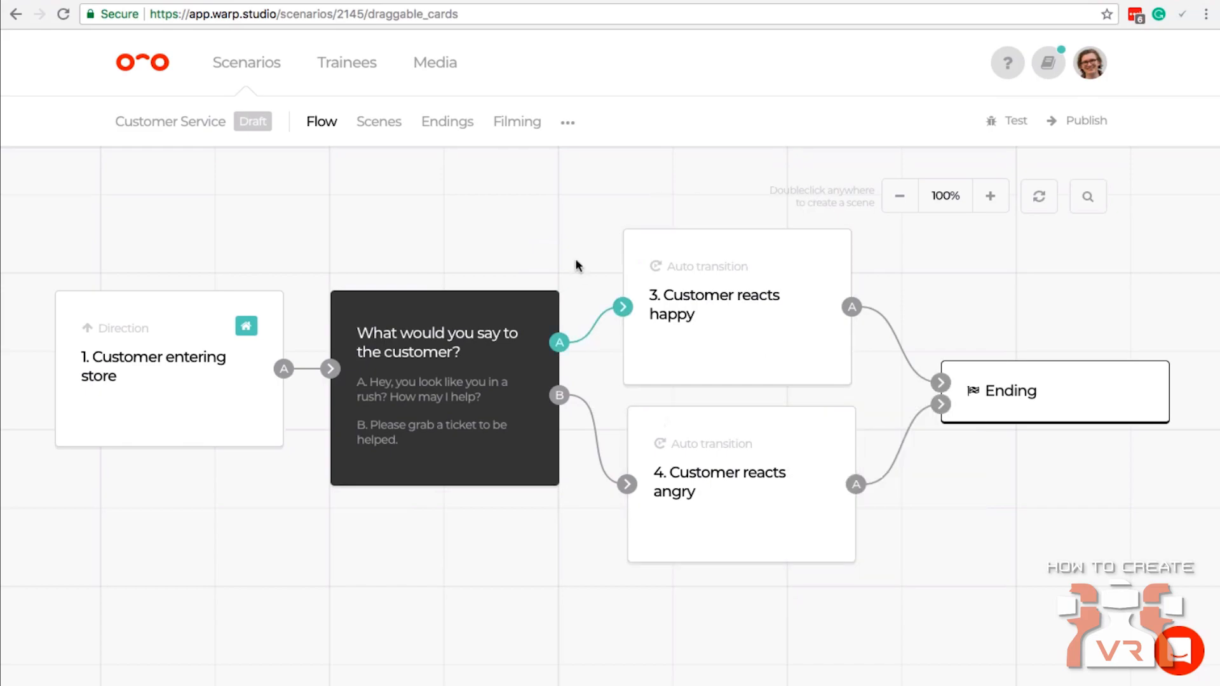
mouse_move(389, 383)
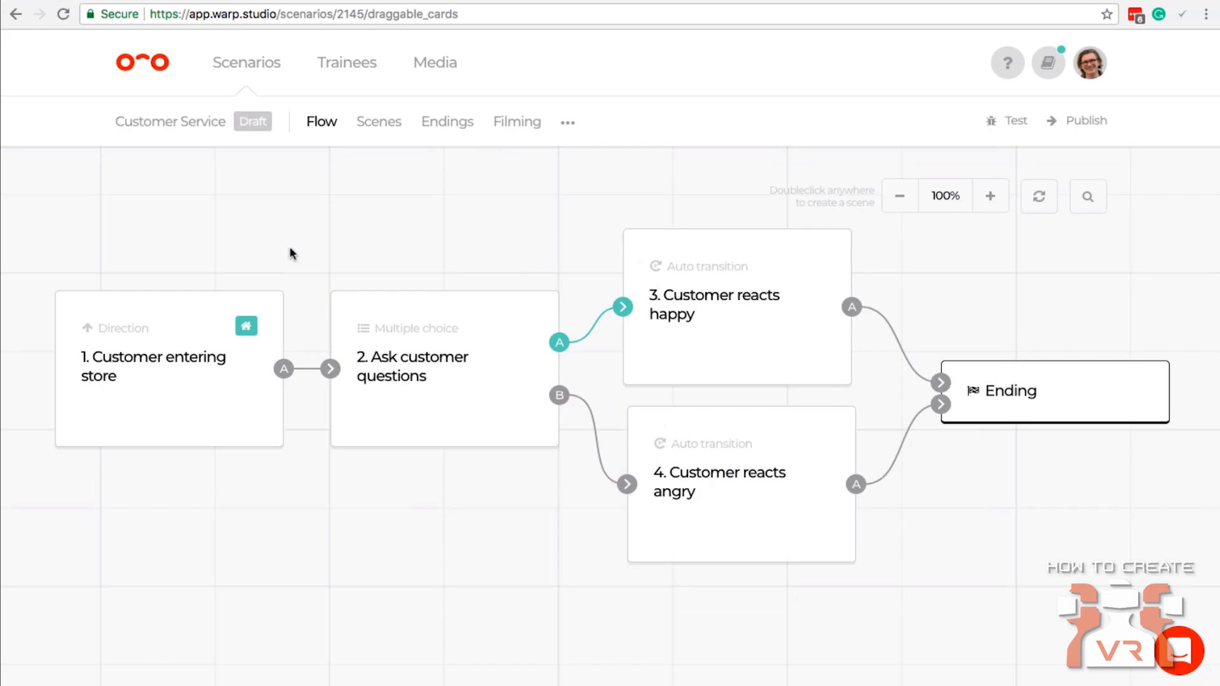
mouse_move(444, 360)
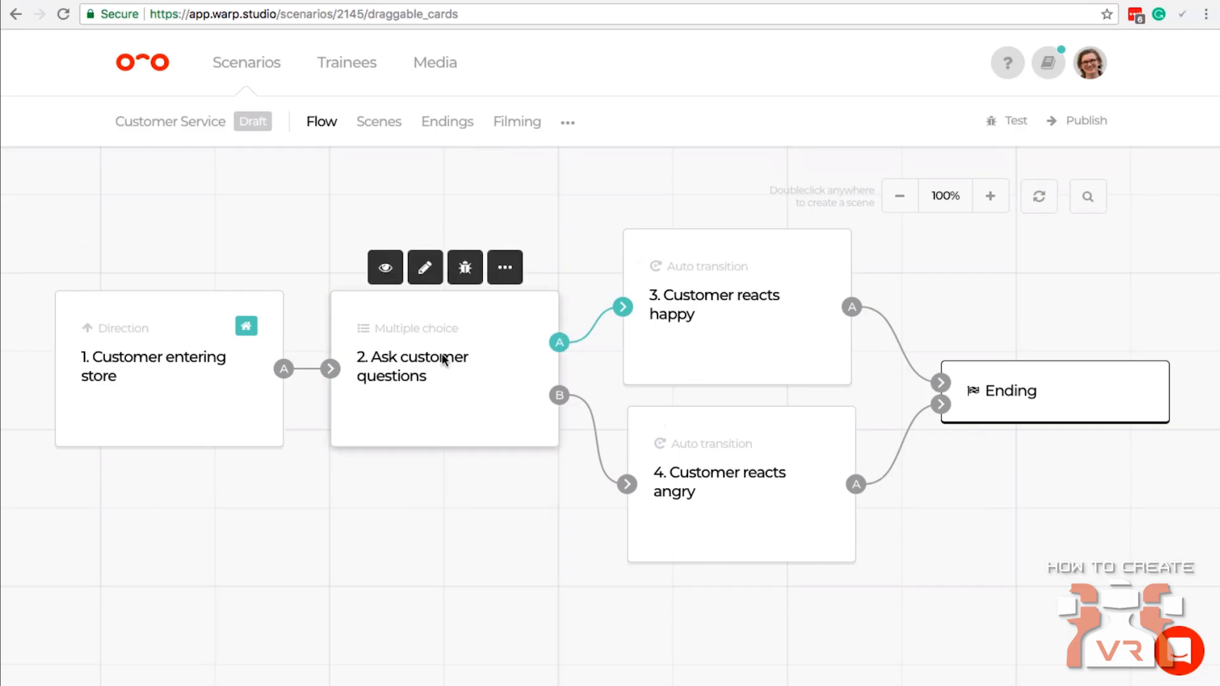
mouse_move(804, 494)
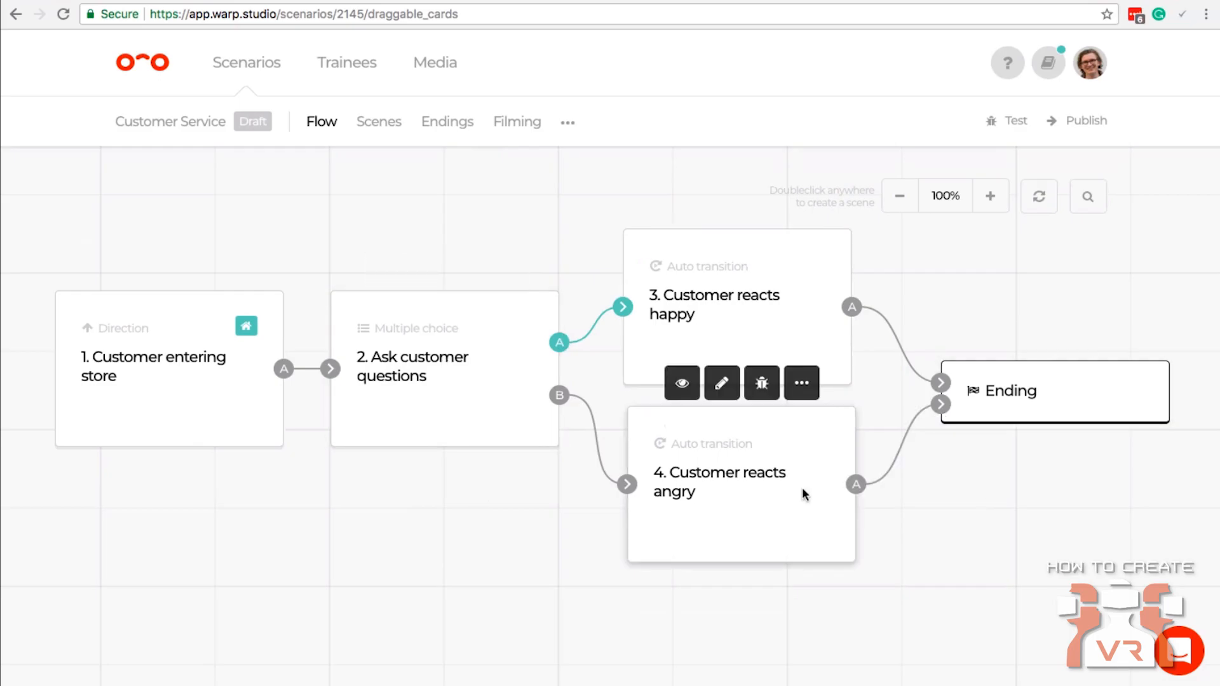
scroll(604, 366, down, 3)
scroll(605, 366, up, 3)
mouse_move(713, 371)
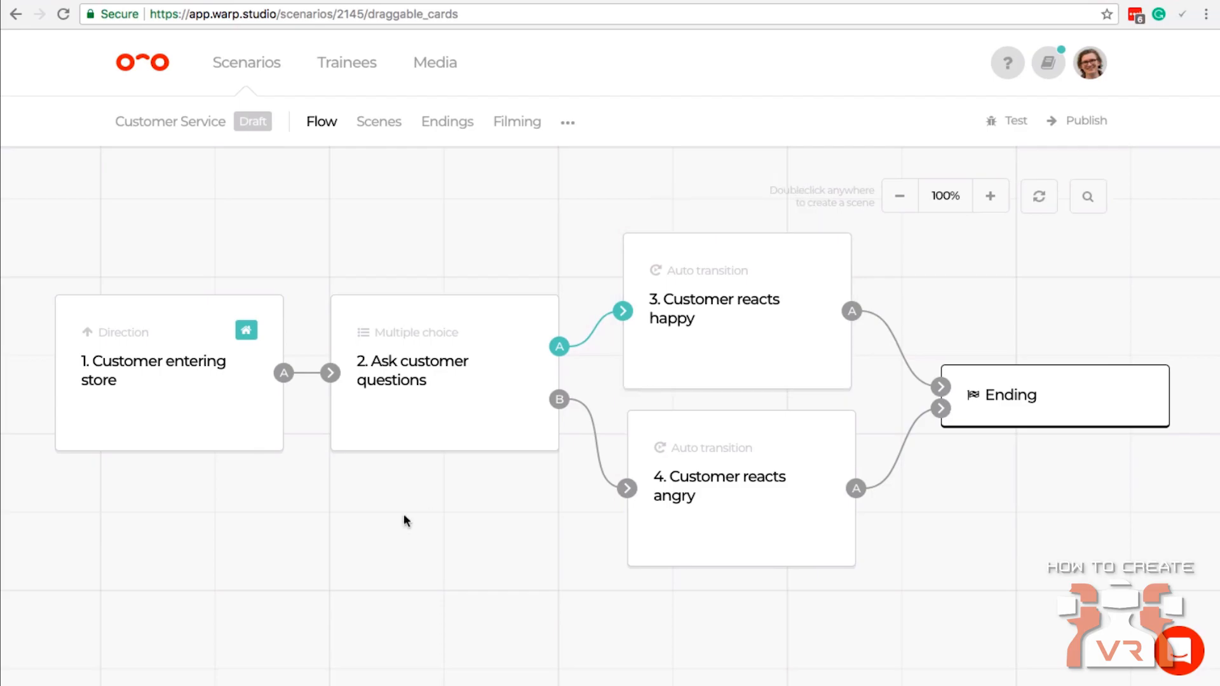
double_click(427, 497)
click(445, 436)
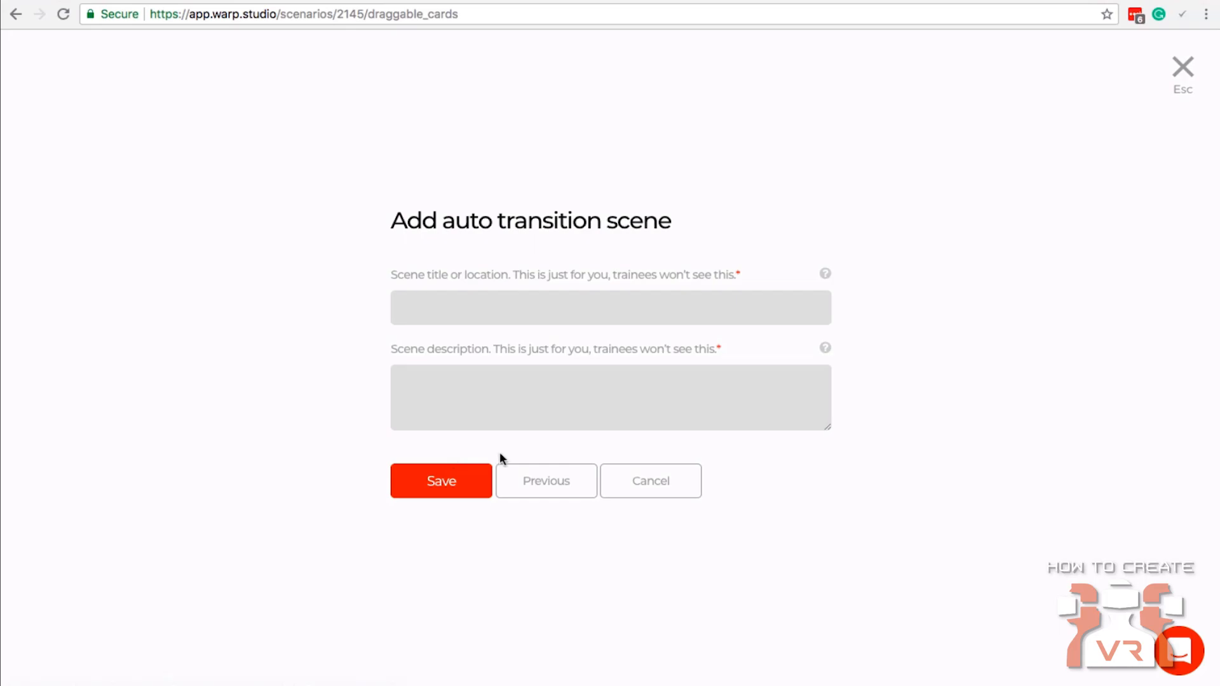
click(675, 479)
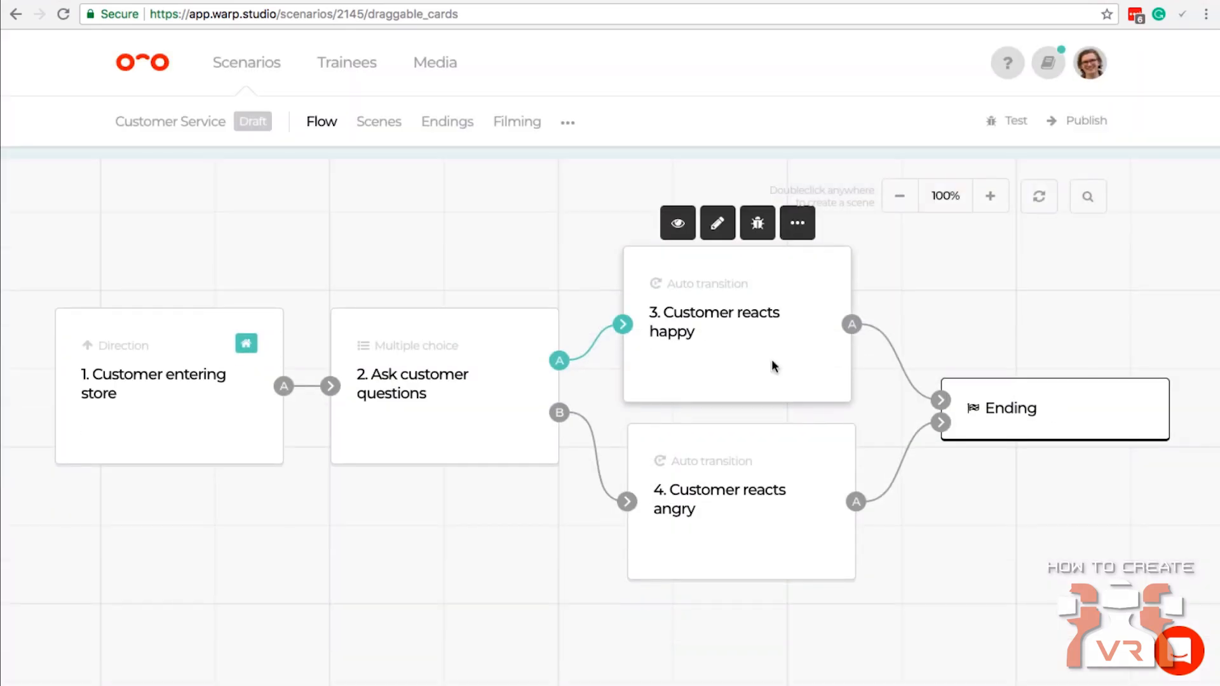
mouse_move(714, 294)
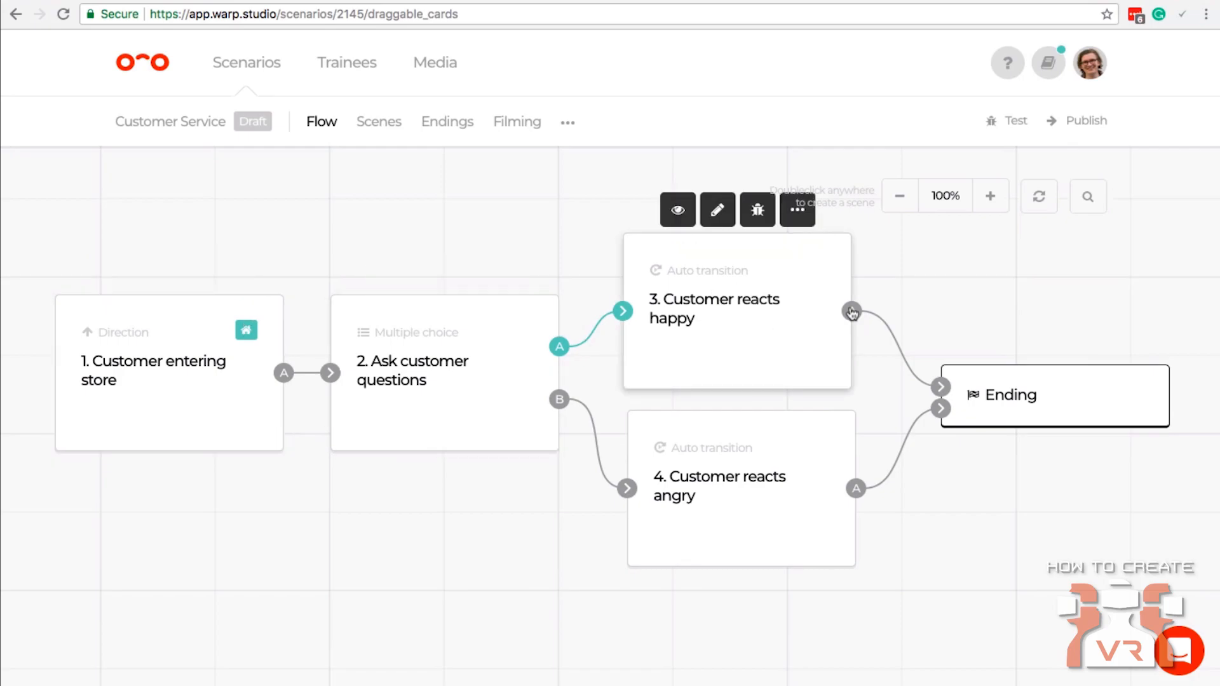
mouse_move(997, 377)
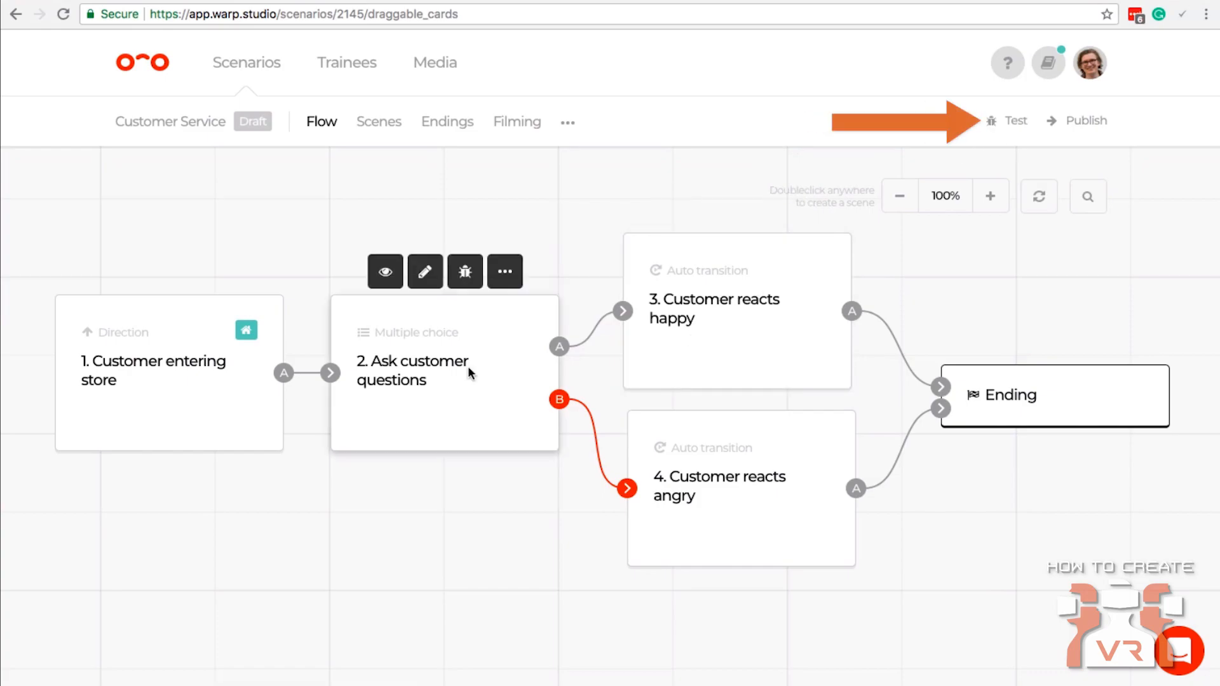
Test the scenario through to its ending, going to the customer and answering "Please grab a ticket to be helped.", and close the test.
click(1013, 121)
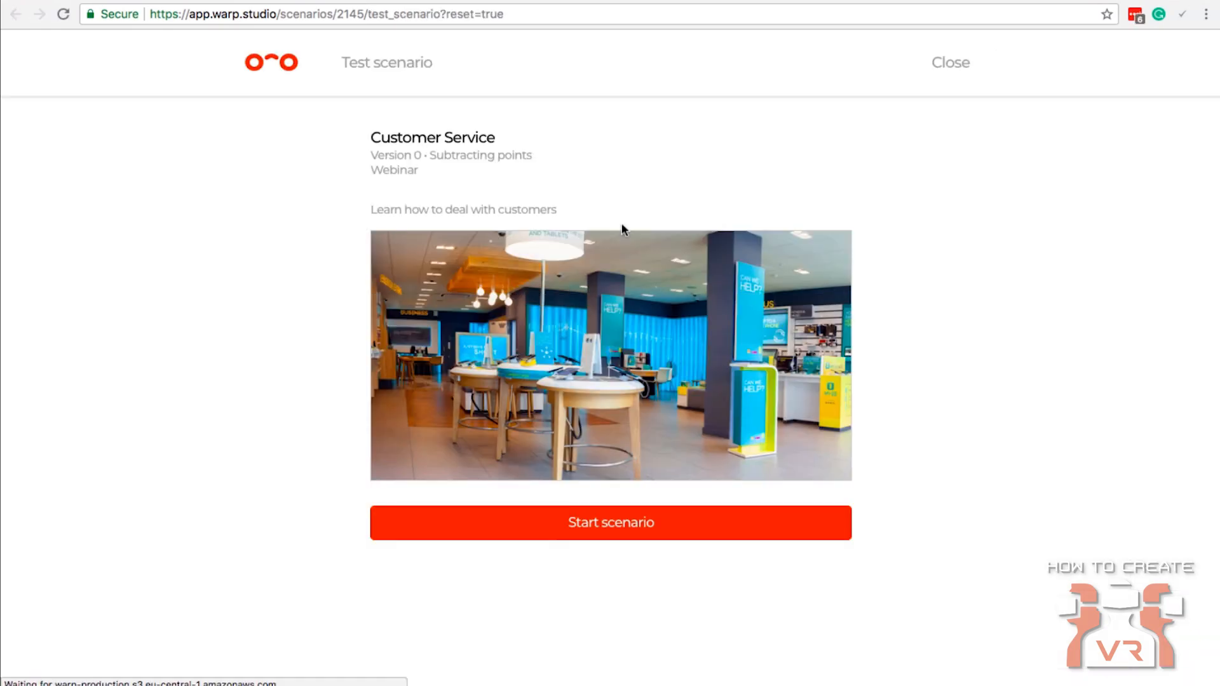
click(590, 528)
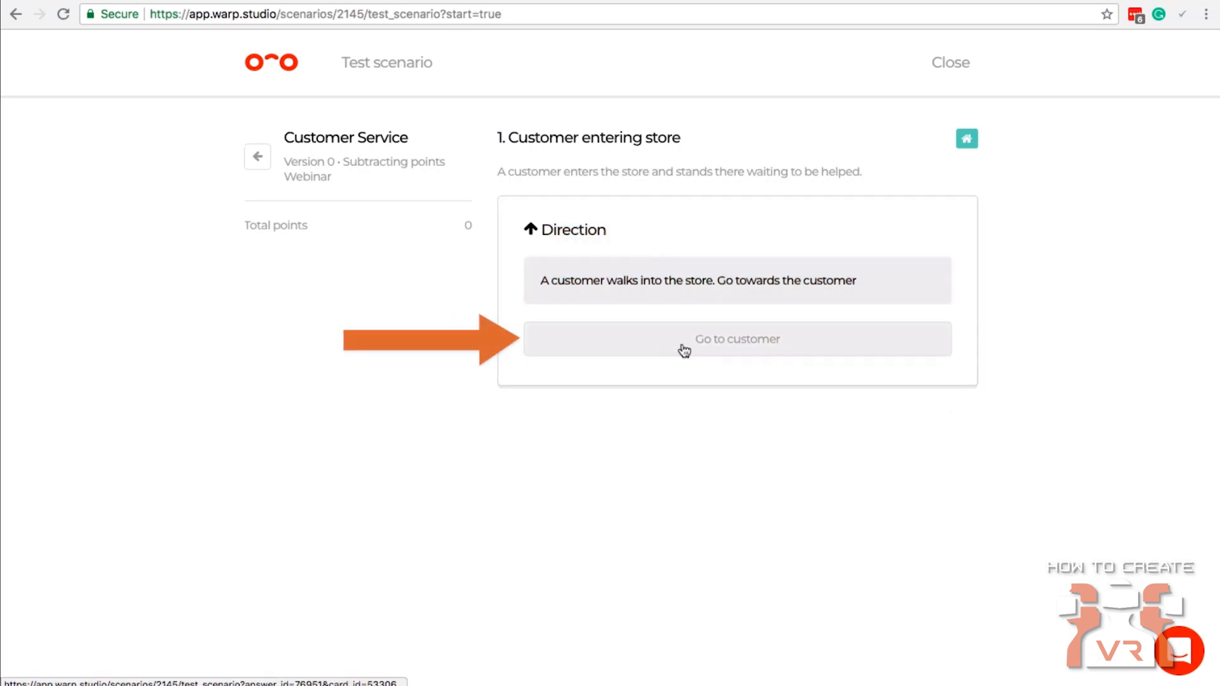
click(684, 351)
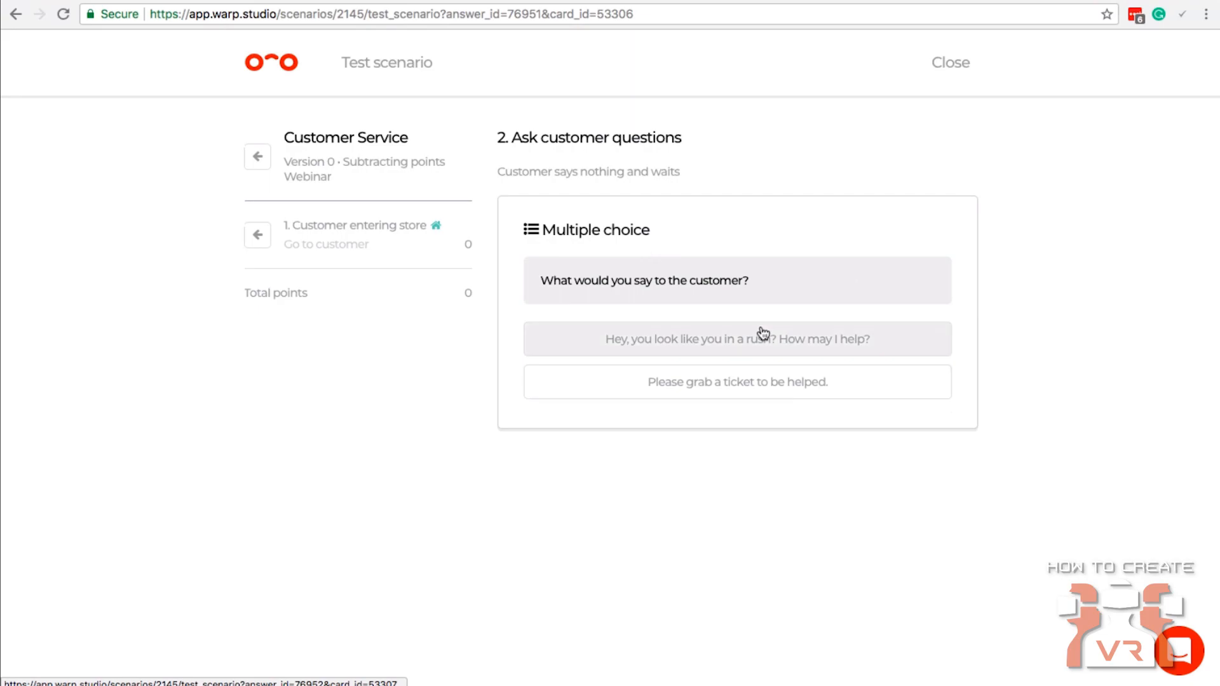
click(703, 395)
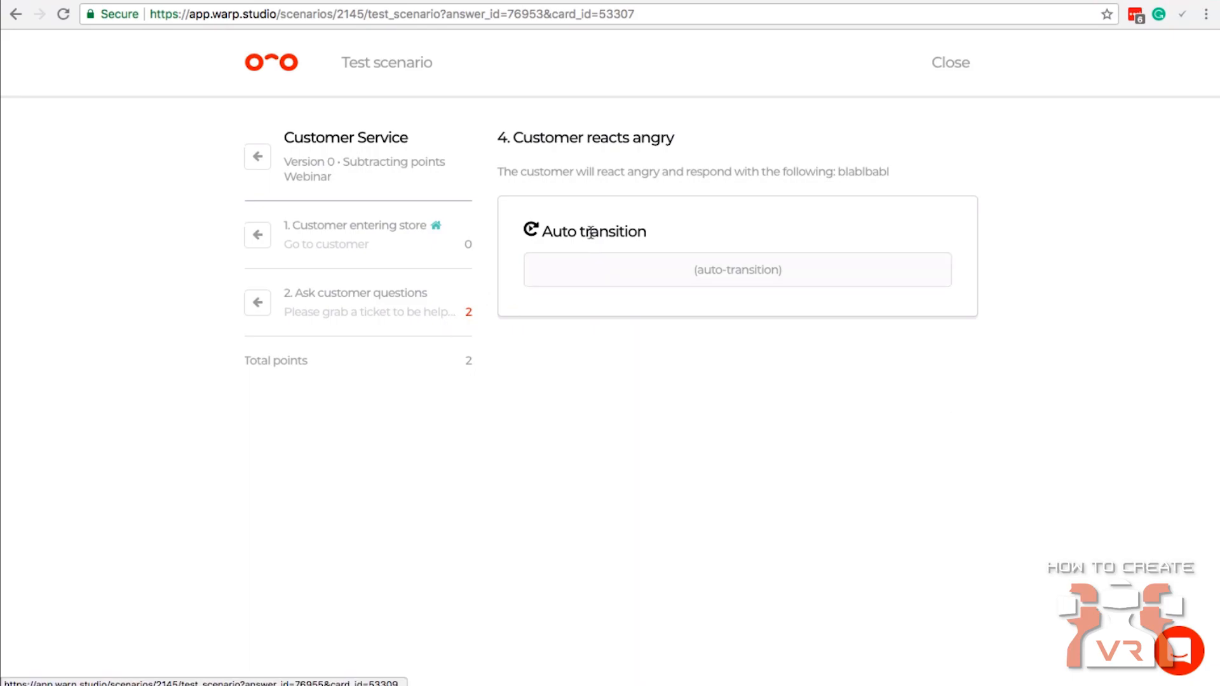
click(722, 273)
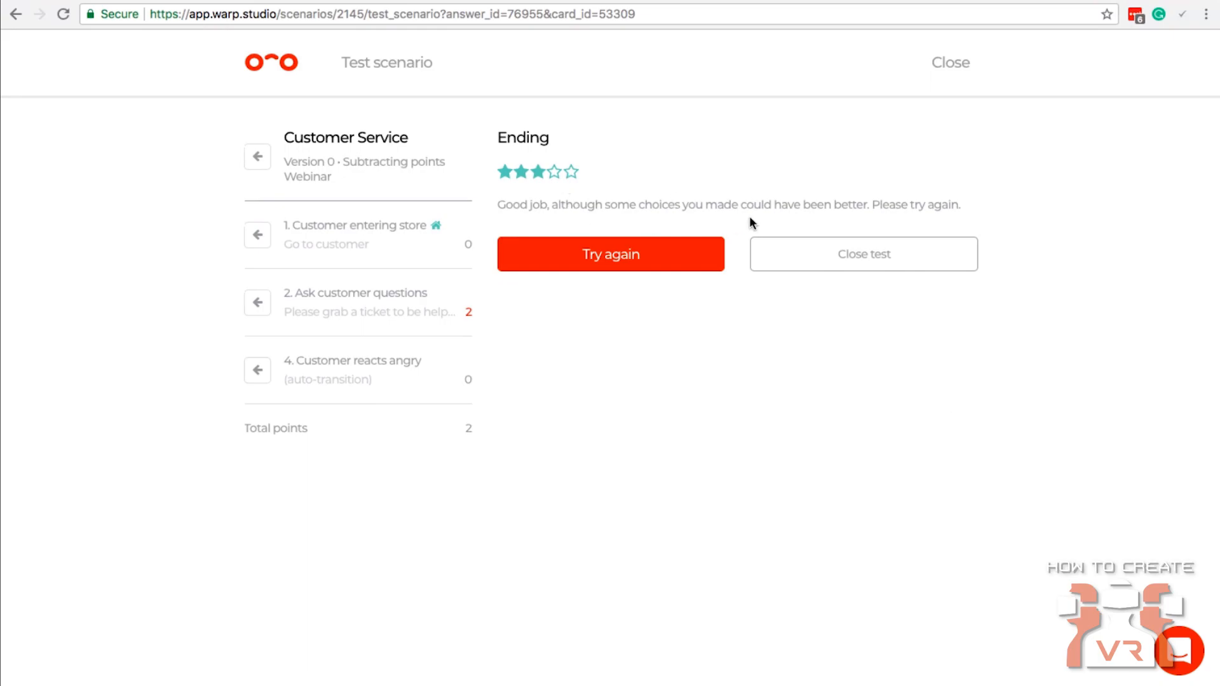
click(821, 257)
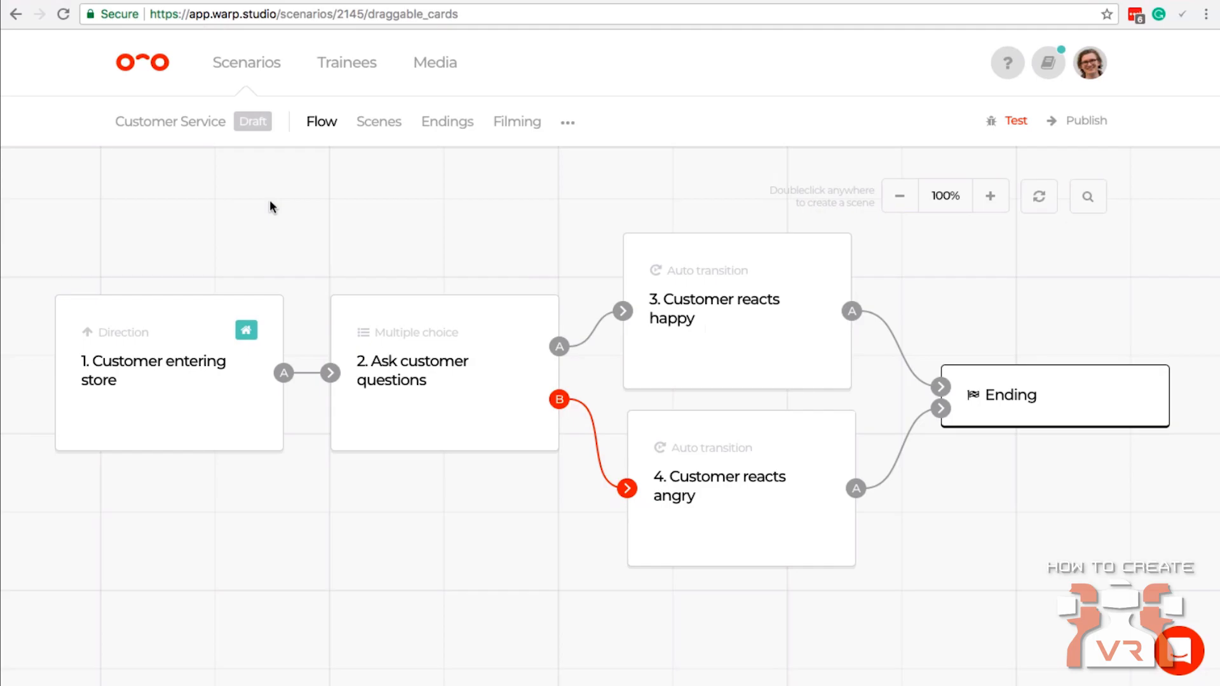
View the whole flow of the "Webinar Customer in store" scenario at 50% and return to the Customer Service scenario.
click(269, 68)
click(569, 269)
click(896, 198)
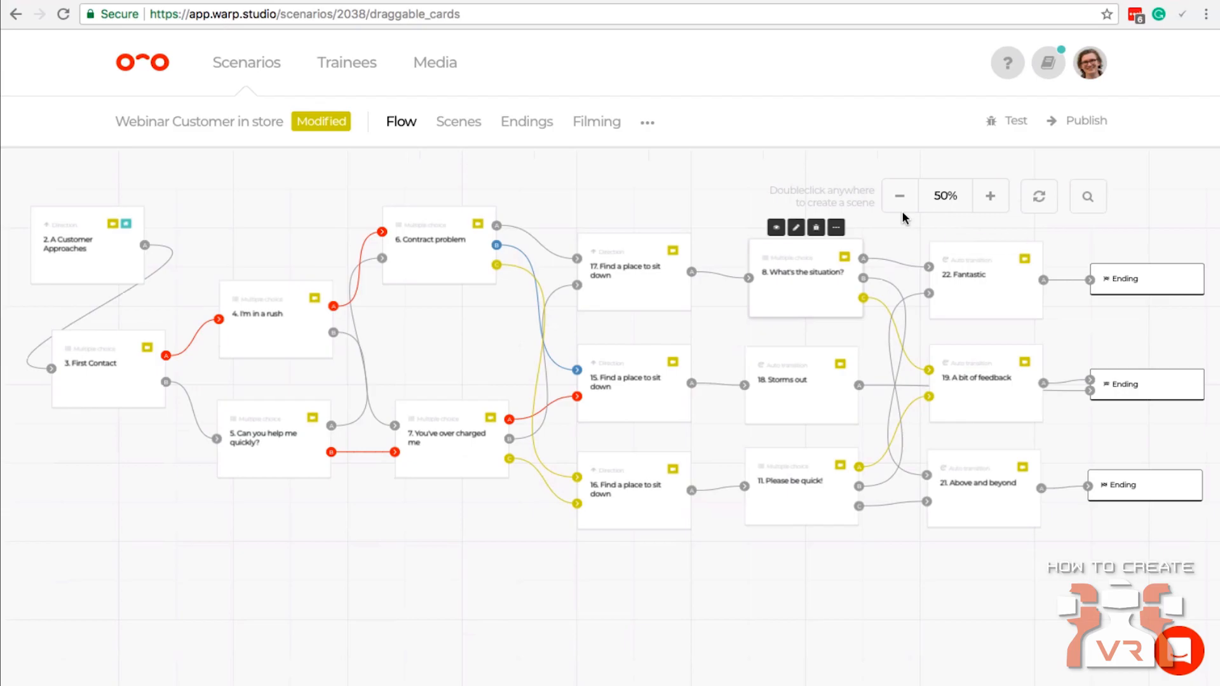
click(250, 68)
click(260, 308)
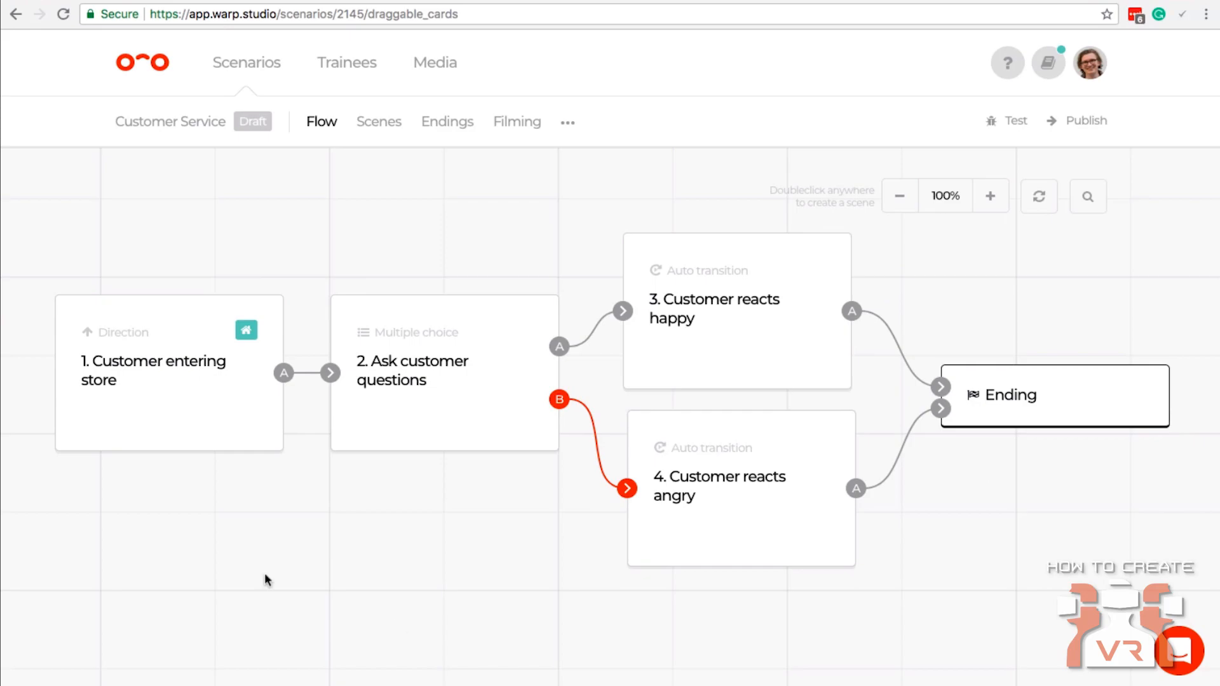
mouse_move(226, 417)
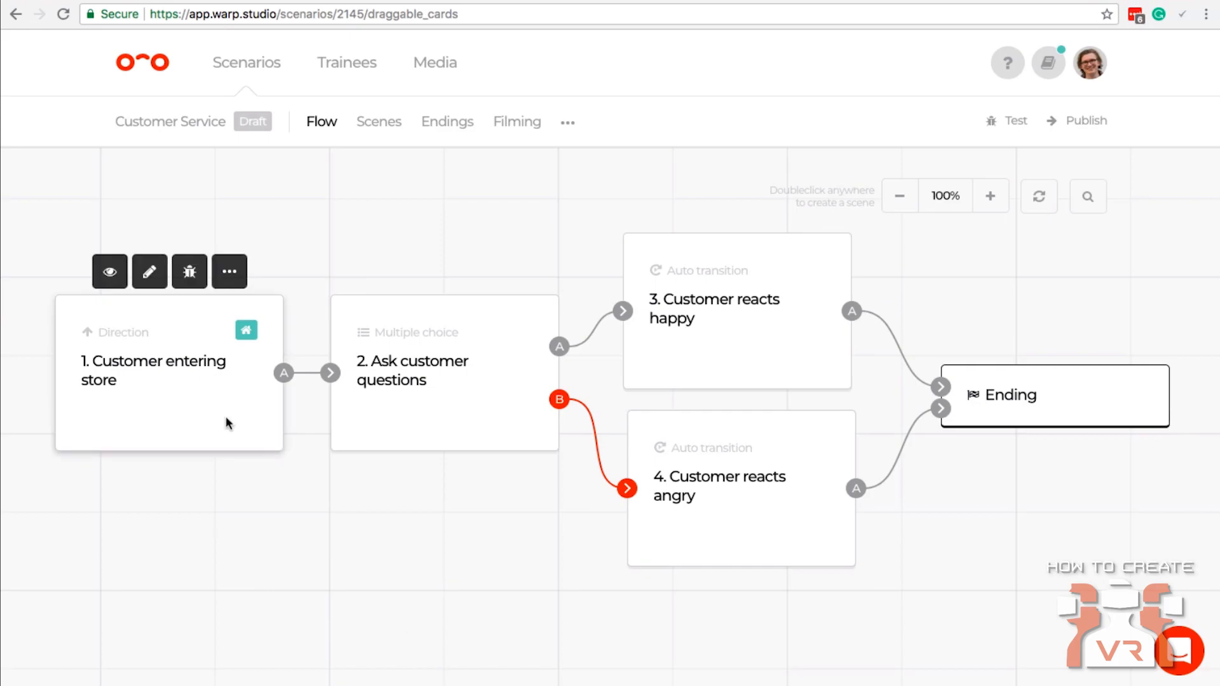
click(232, 274)
mouse_move(169, 409)
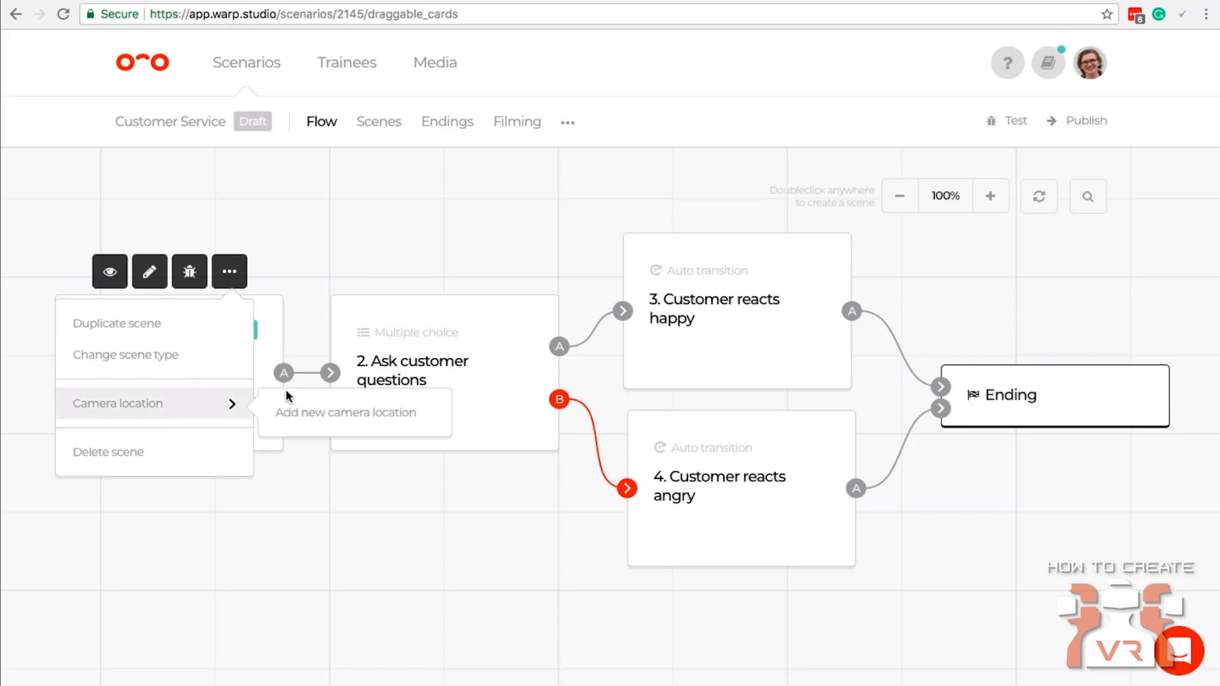
click(287, 277)
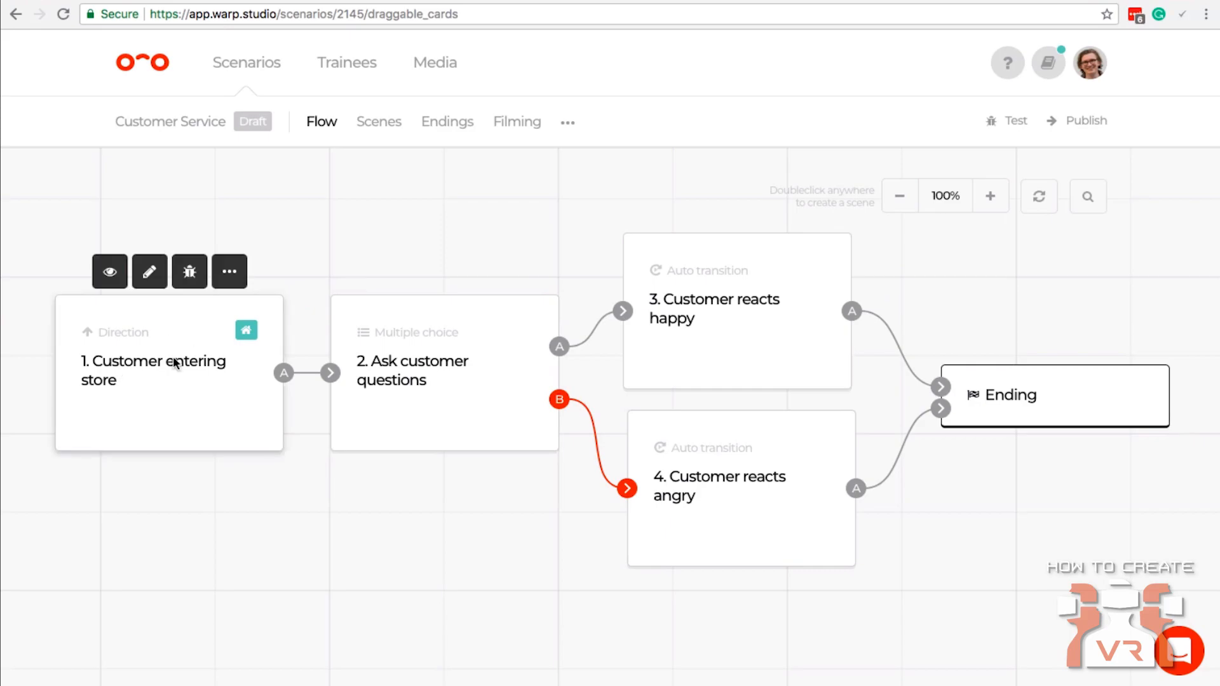
Add a new camera location named "Middle store" from the "Customer entering store" scene.
click(229, 274)
mouse_move(163, 403)
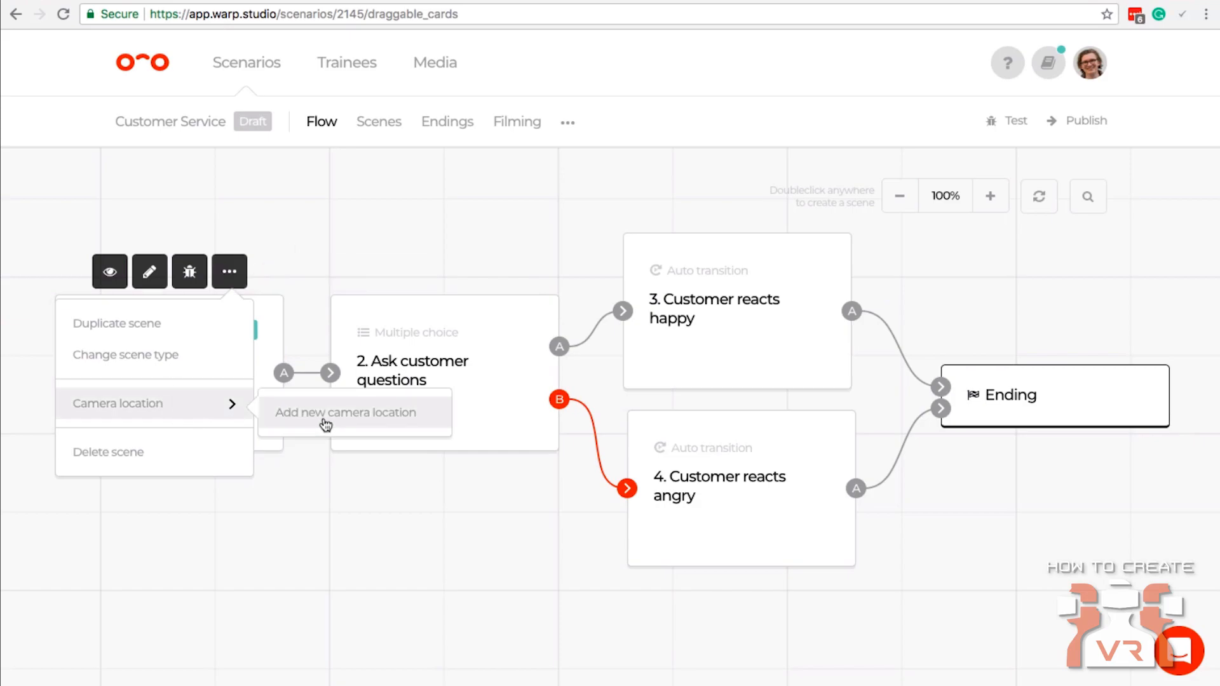
click(349, 419)
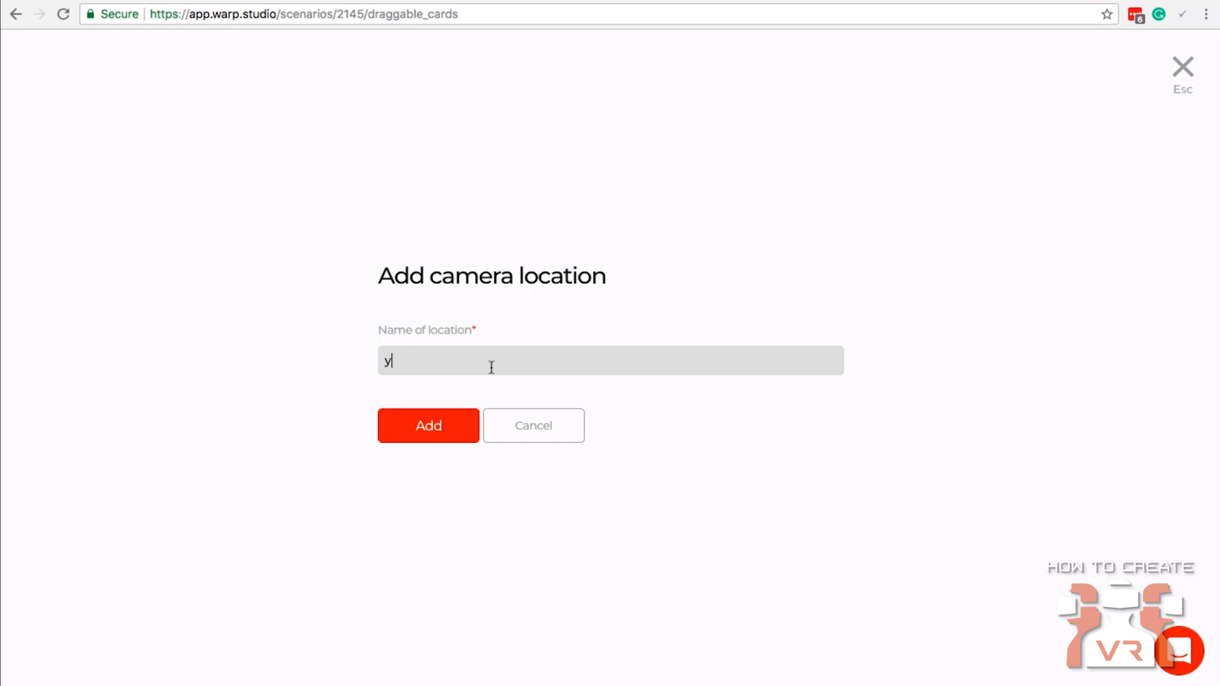
text(Middle store)
click(425, 433)
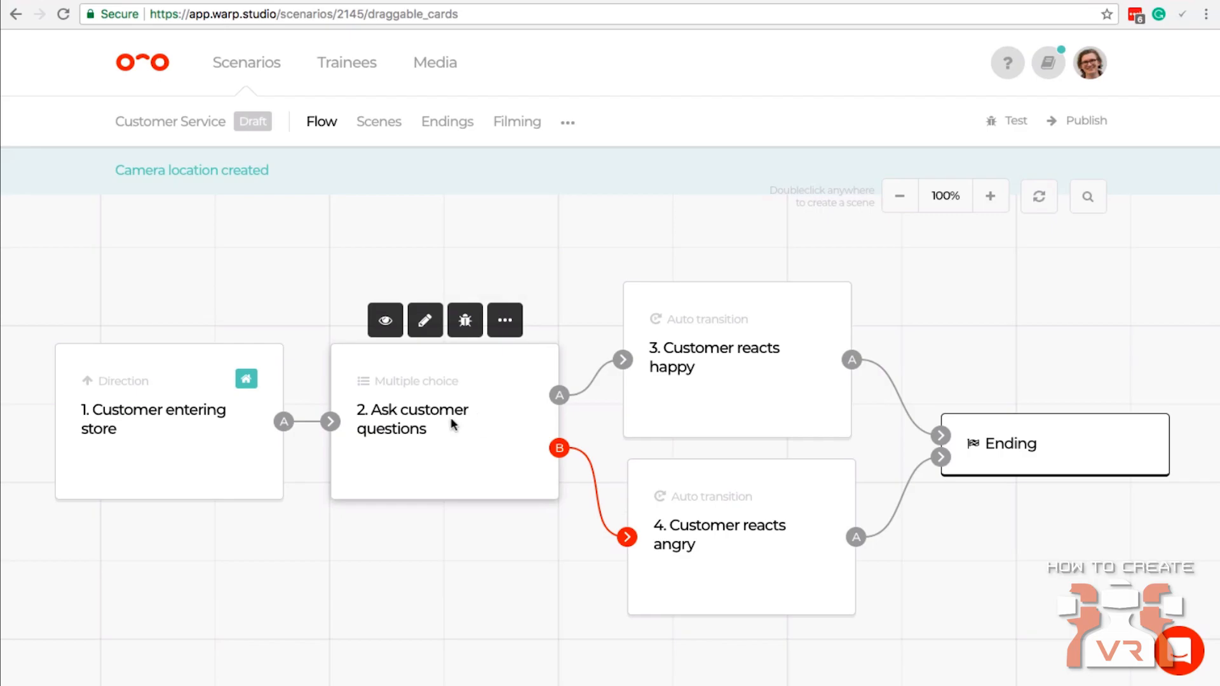
Add a new camera location named "Front of Store" from the "Ask customer questions" scene.
click(505, 272)
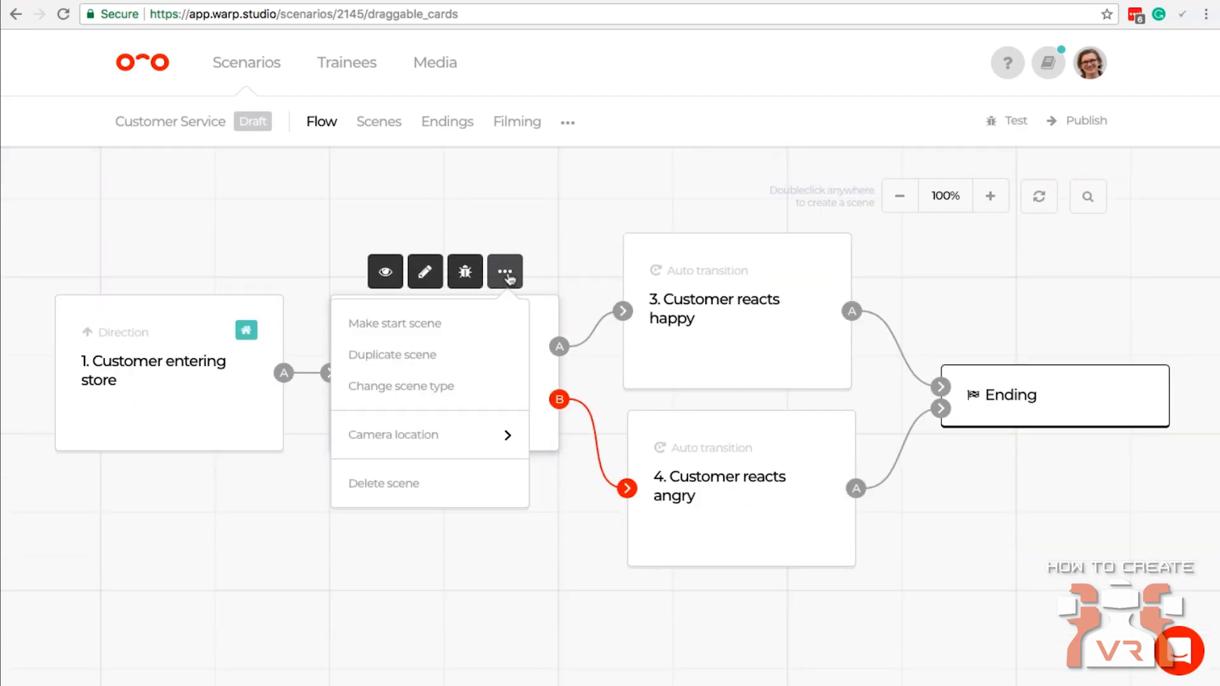
mouse_move(482, 431)
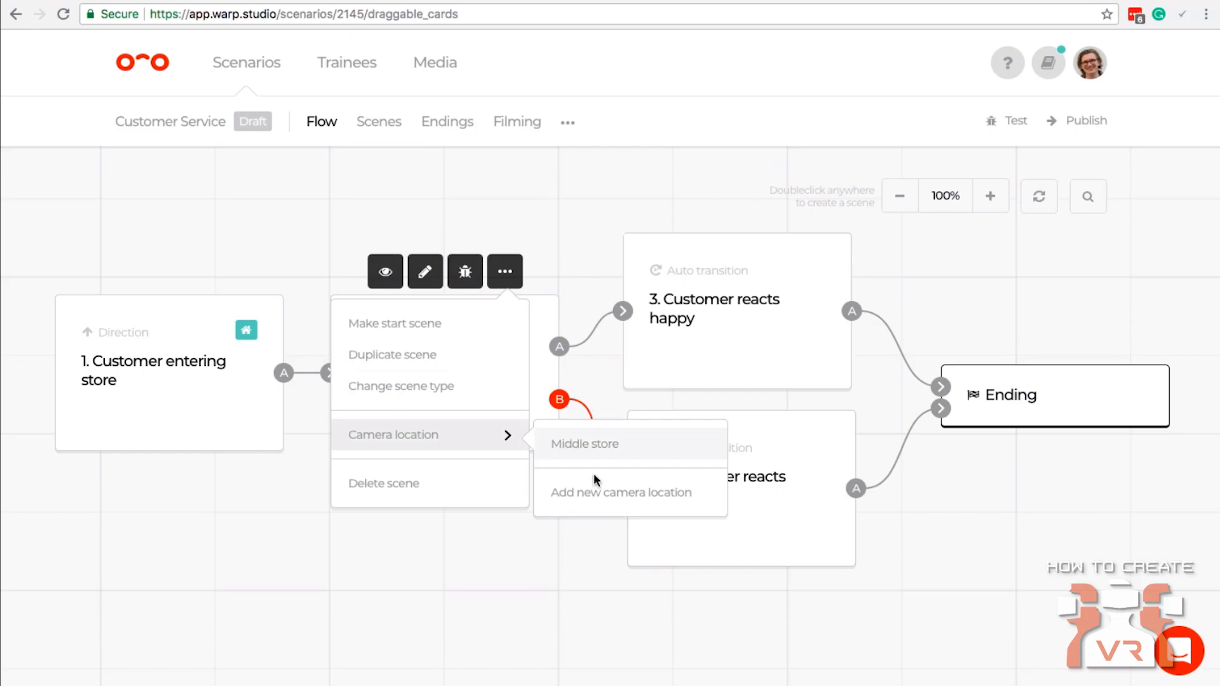
click(594, 493)
text(Front of Store)
click(446, 431)
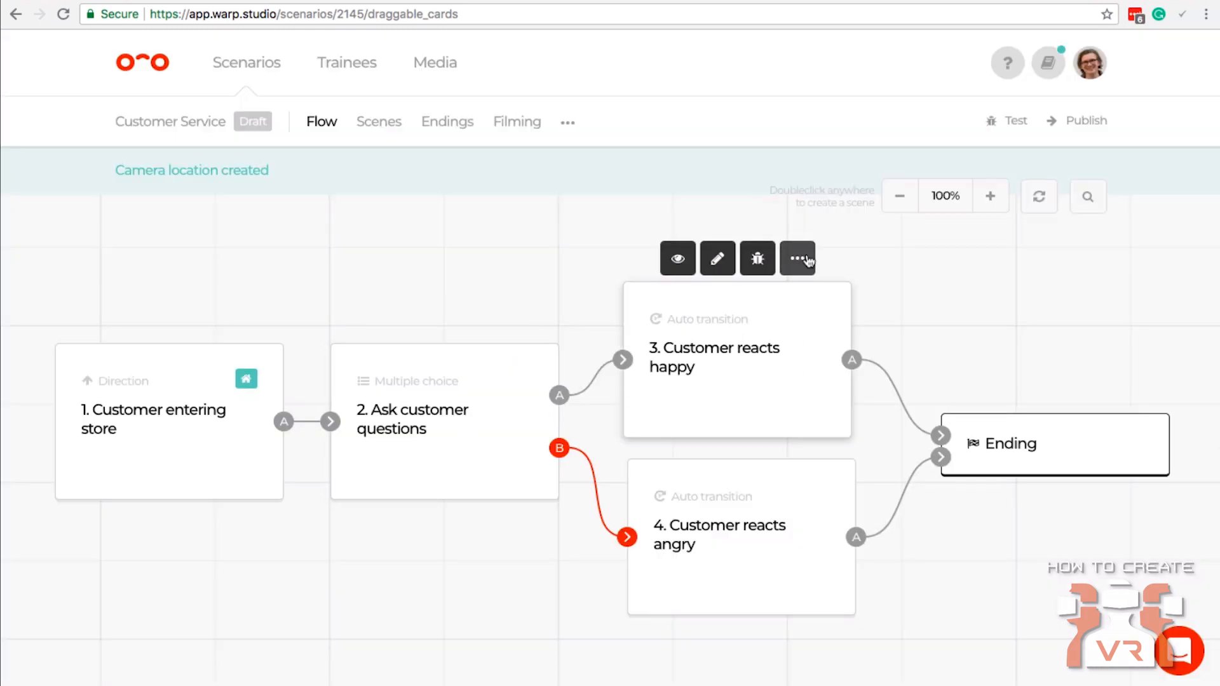
Assign the "Front of Store" camera location to the "Customer reacts happy" scene.
click(798, 258)
mouse_move(795, 421)
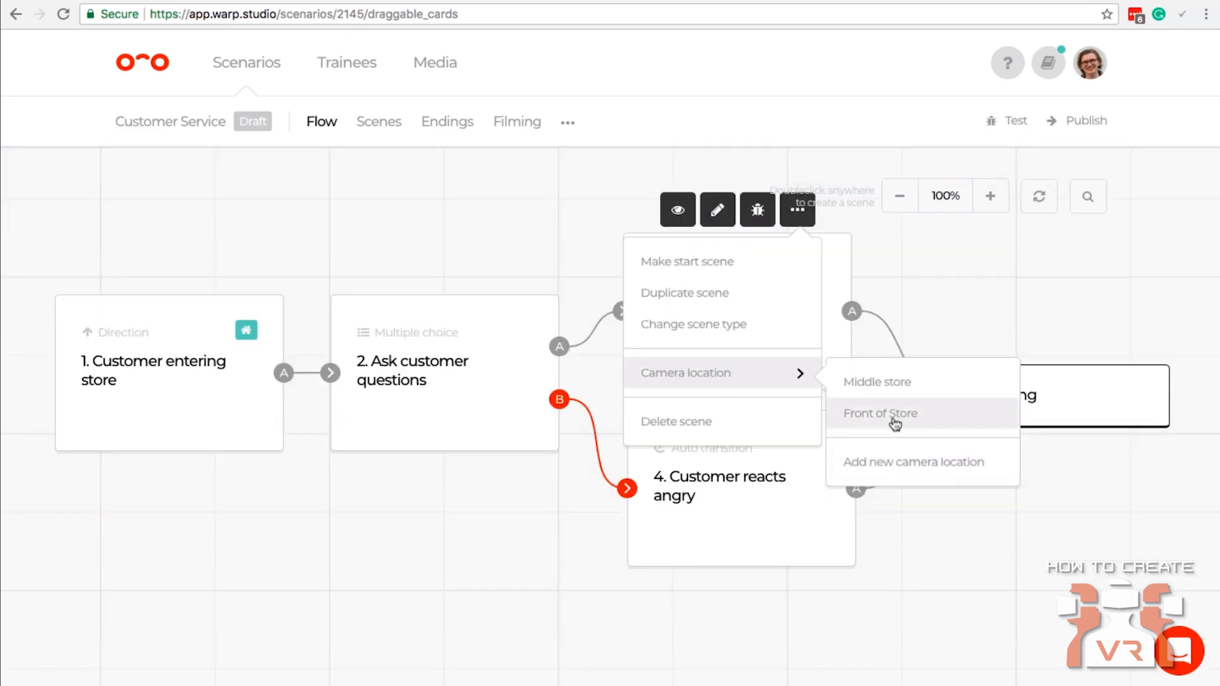
click(895, 417)
Assign the "Front of Store" camera location to the "Customer reacts angry" scene.
click(802, 387)
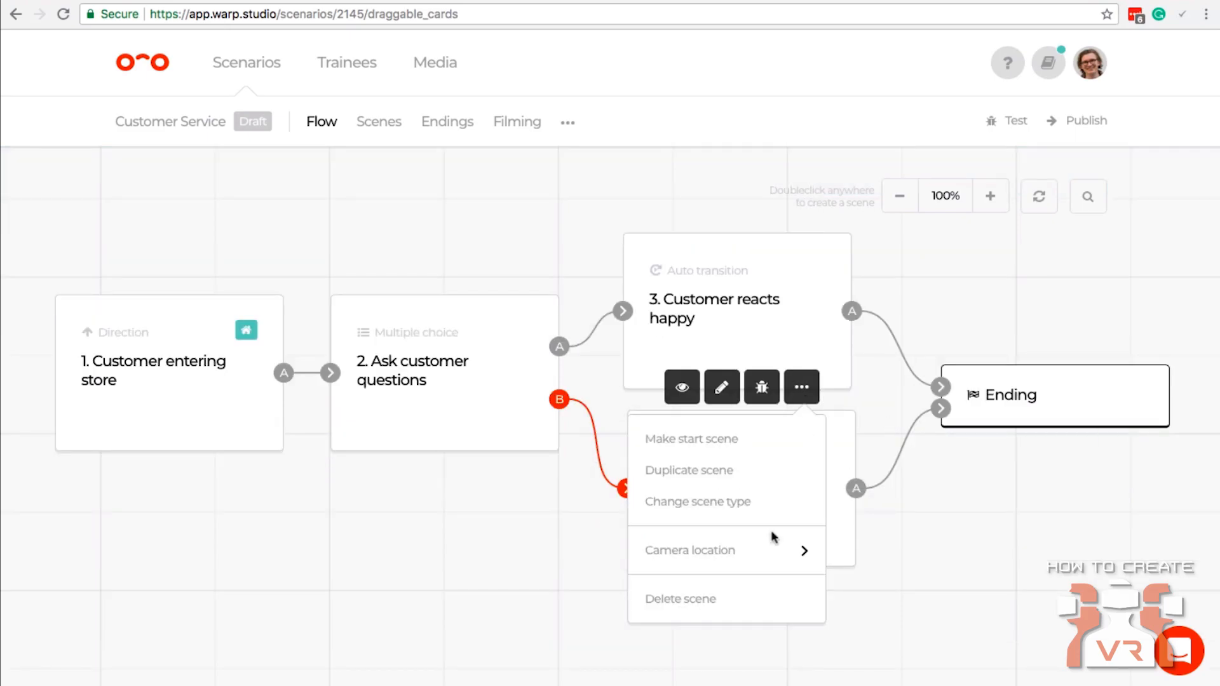
mouse_move(771, 551)
click(908, 593)
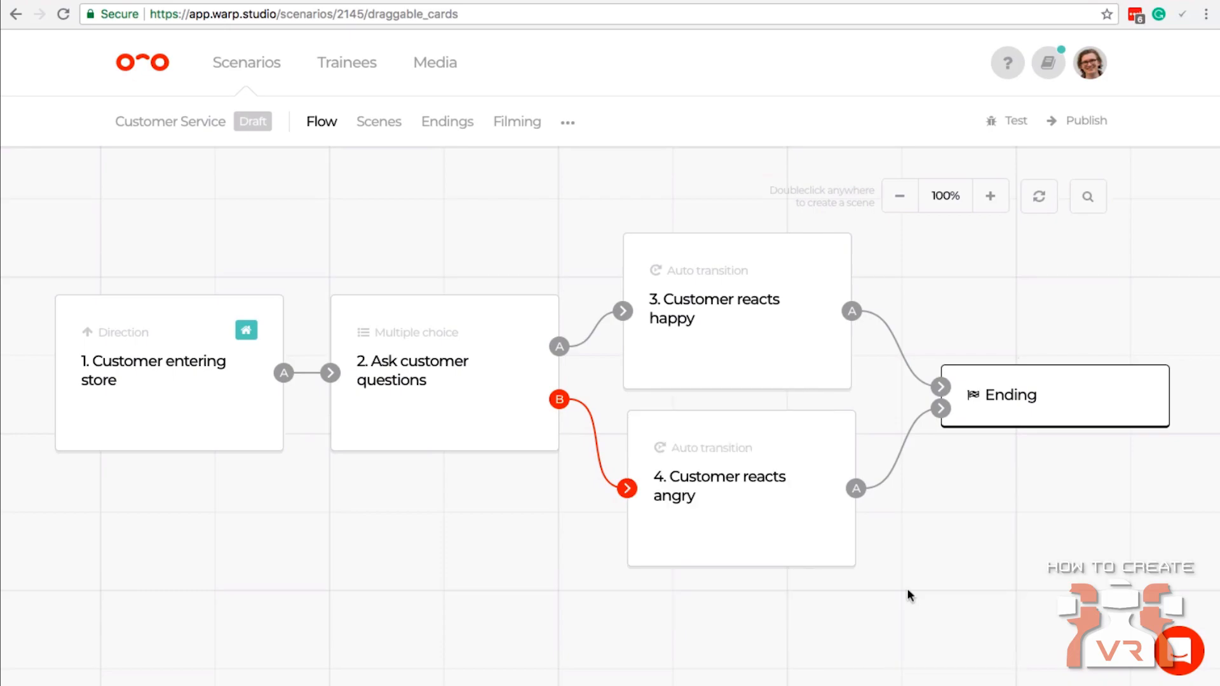
In the filming overview, try reusing the "Ask customer questions" video for "Customer reacts angry" and switch that scene's own filming back on.
click(518, 125)
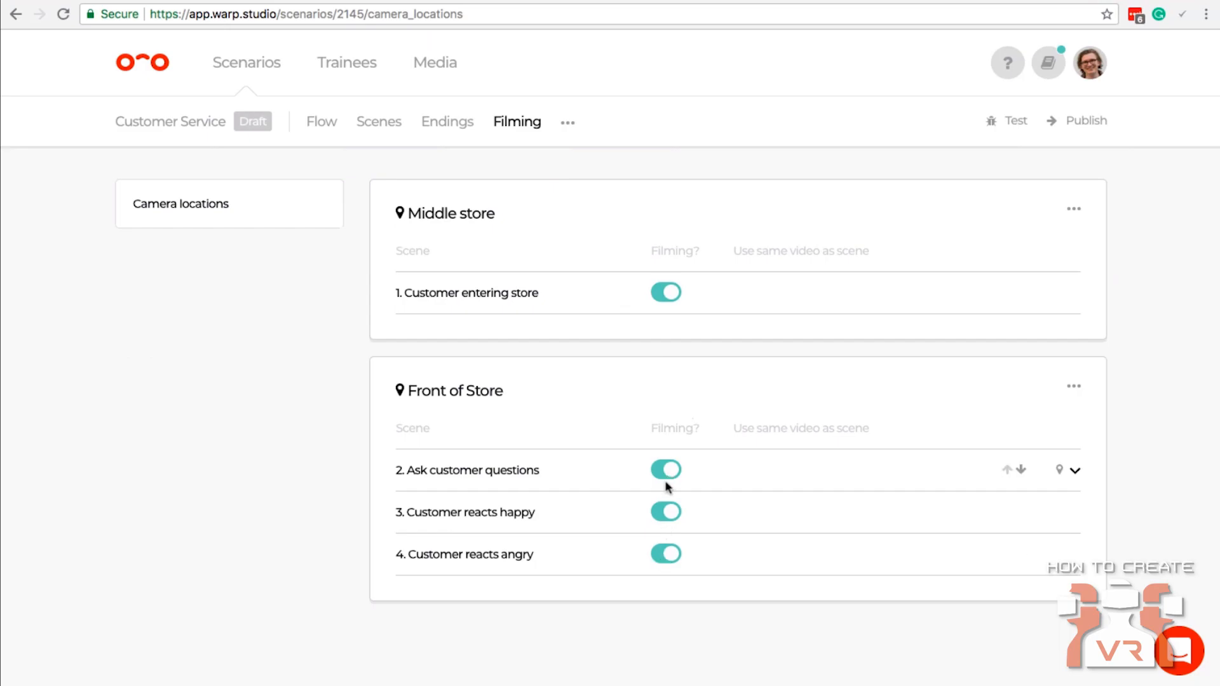
click(664, 555)
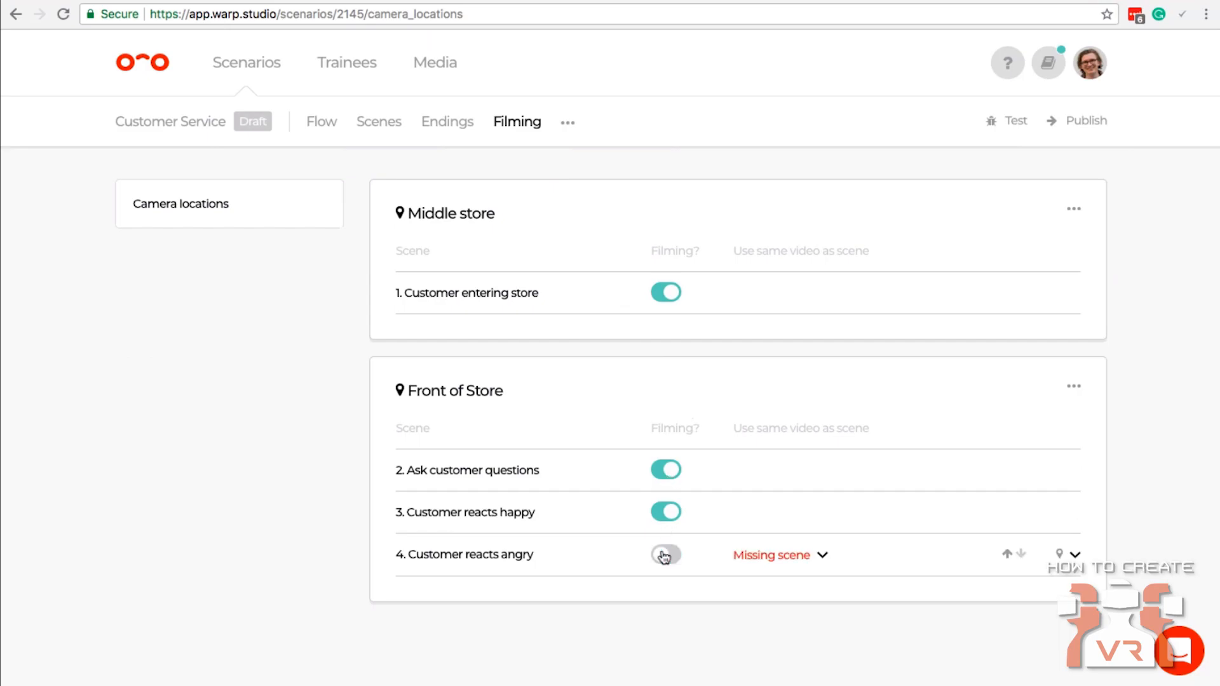
click(783, 556)
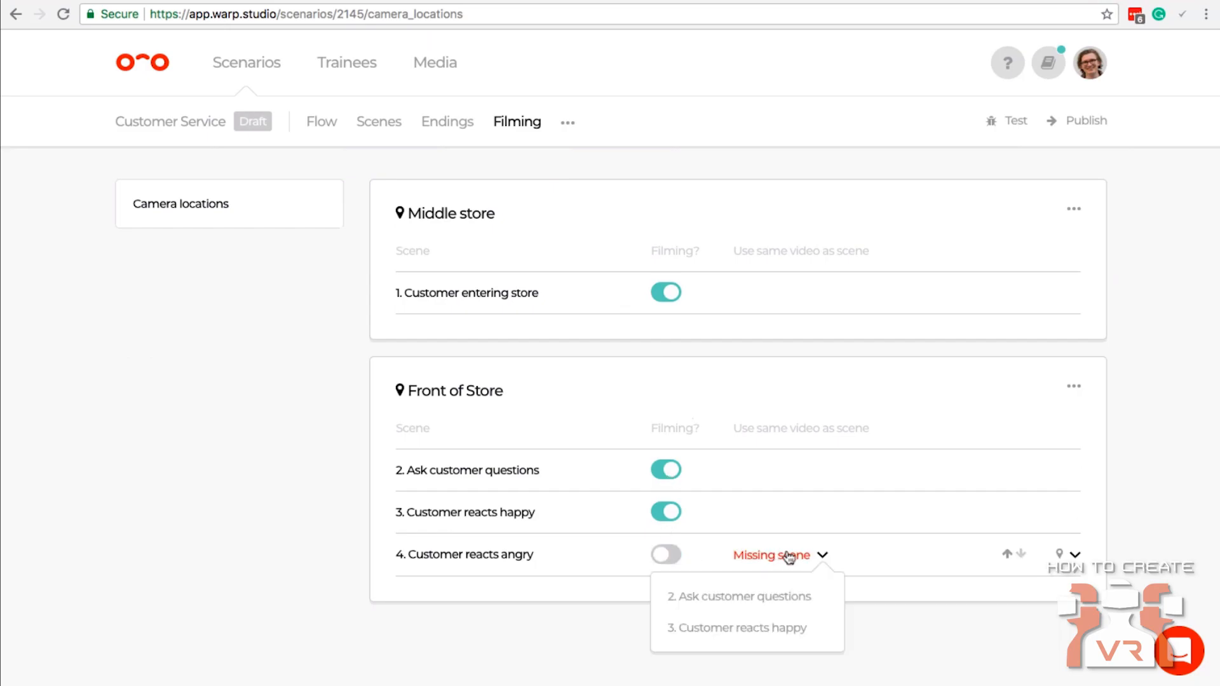
click(736, 599)
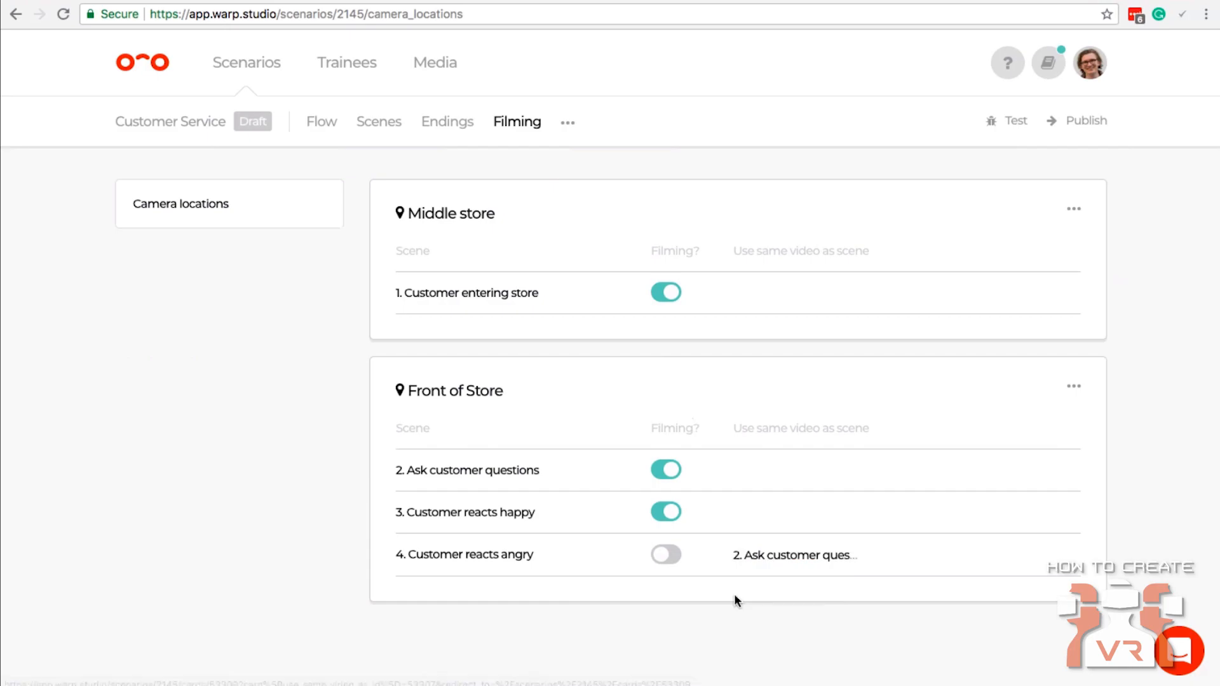
click(816, 558)
click(666, 555)
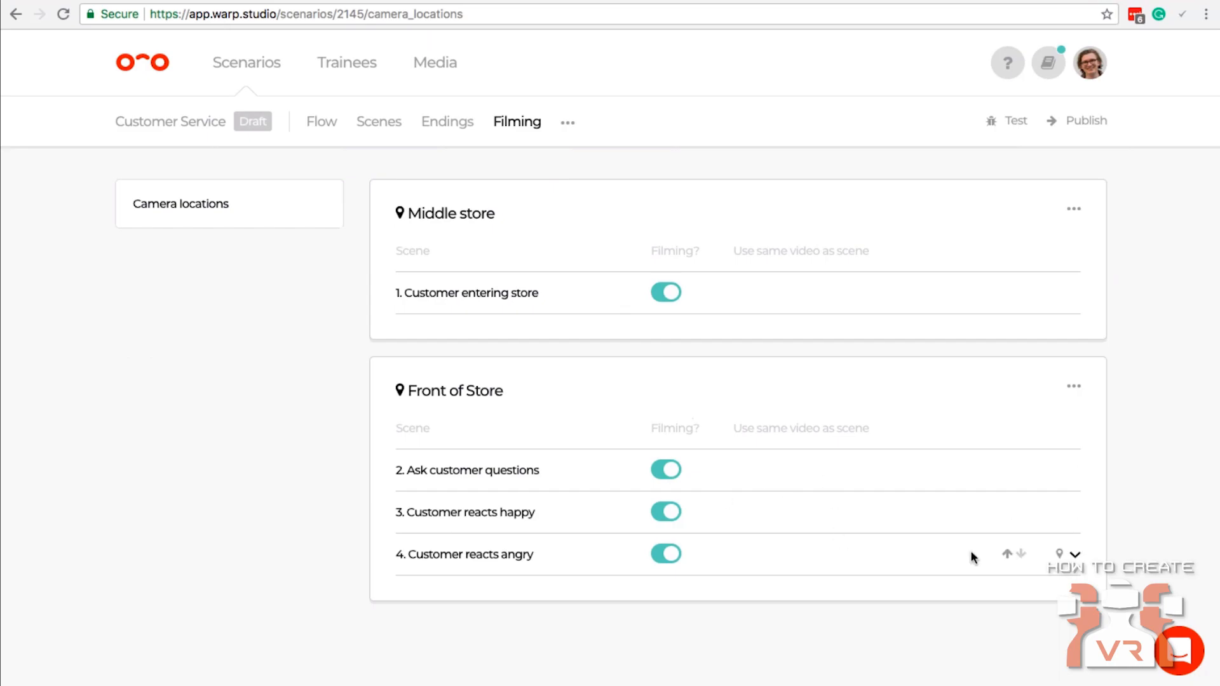
Move "Customer reacts angry" up the Front of Store filming order and return it to the last position.
click(1007, 558)
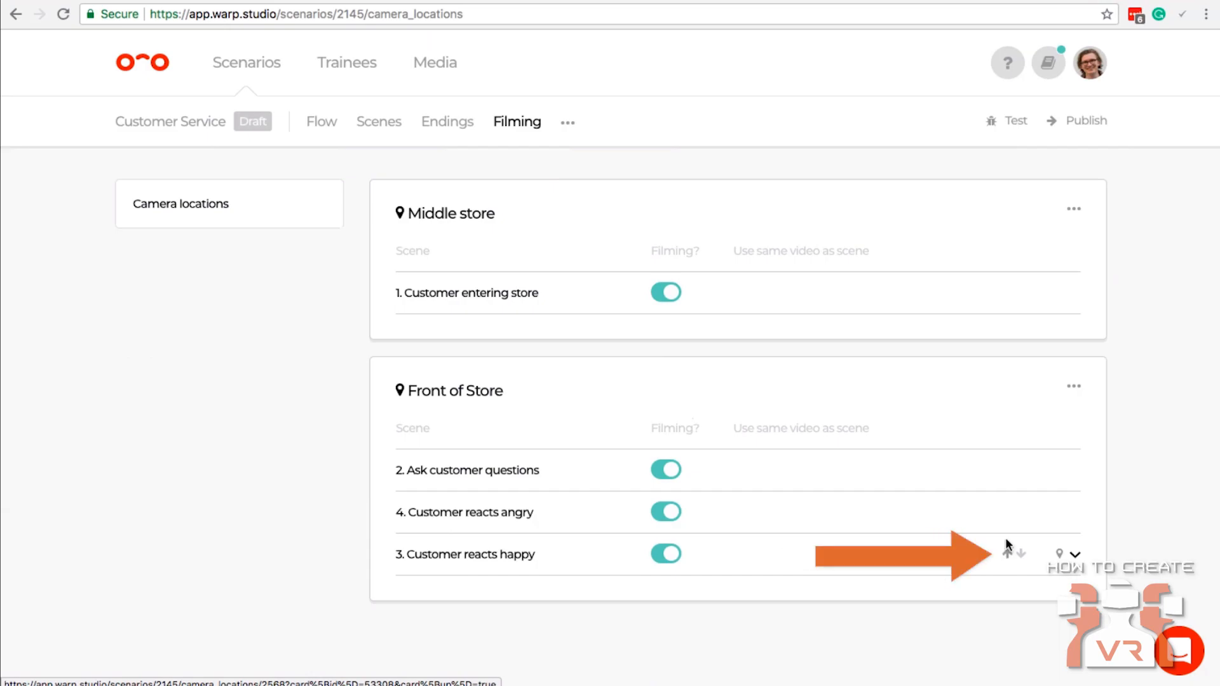
click(1007, 510)
click(1020, 470)
click(1021, 512)
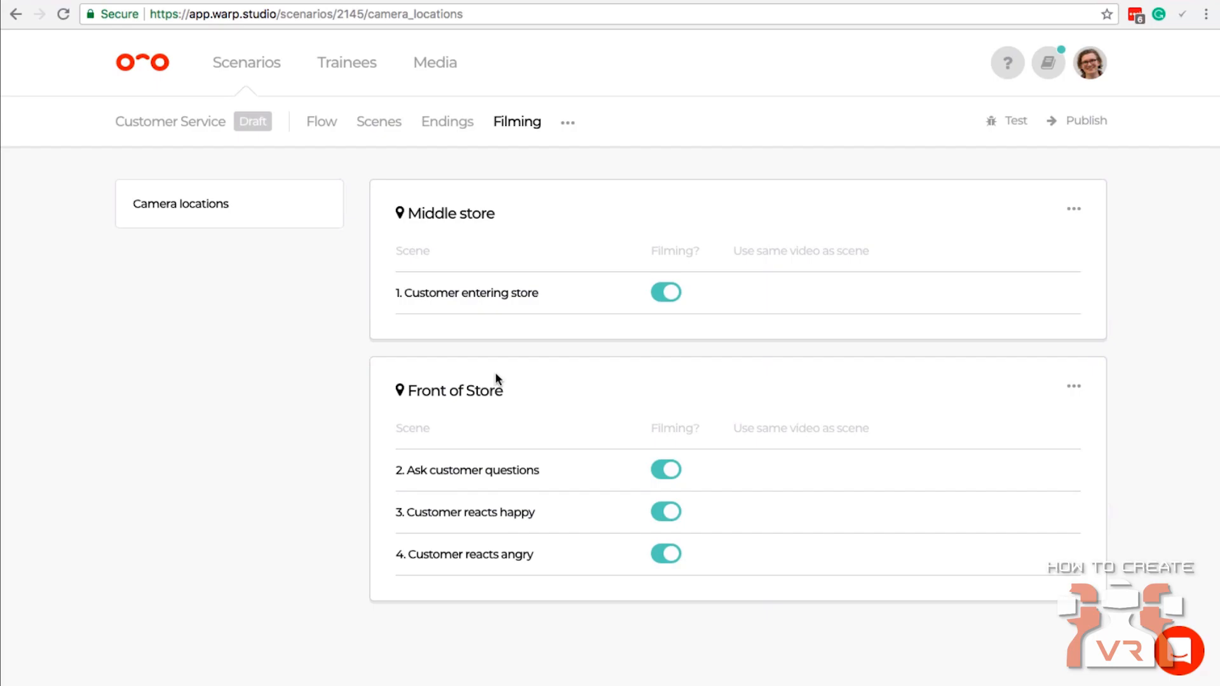
Export all scenes of the scenario with cover sheet and table of contents, sorted by camera location.
click(567, 122)
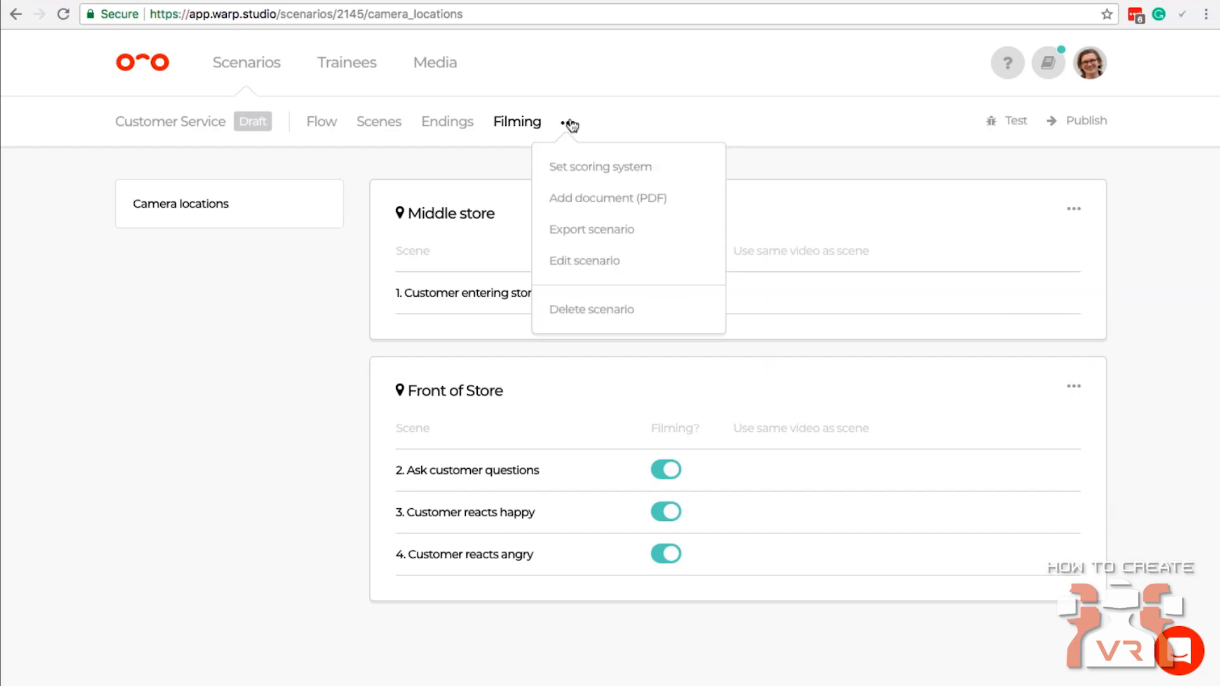
click(585, 230)
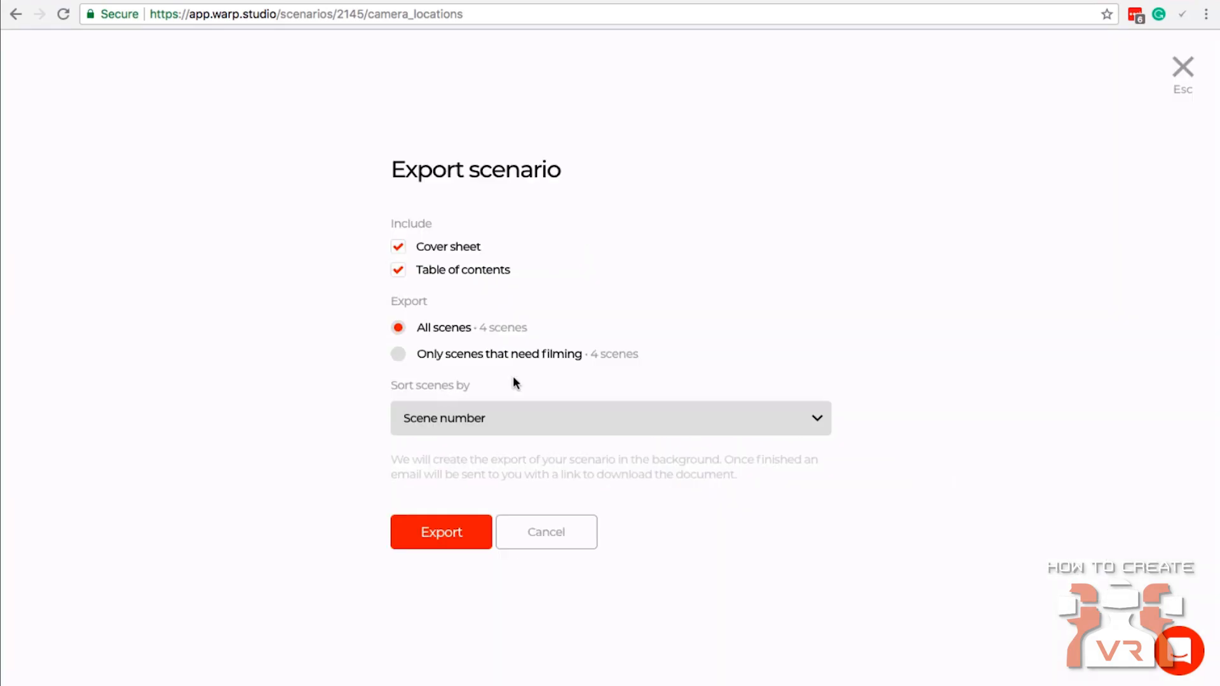
click(487, 416)
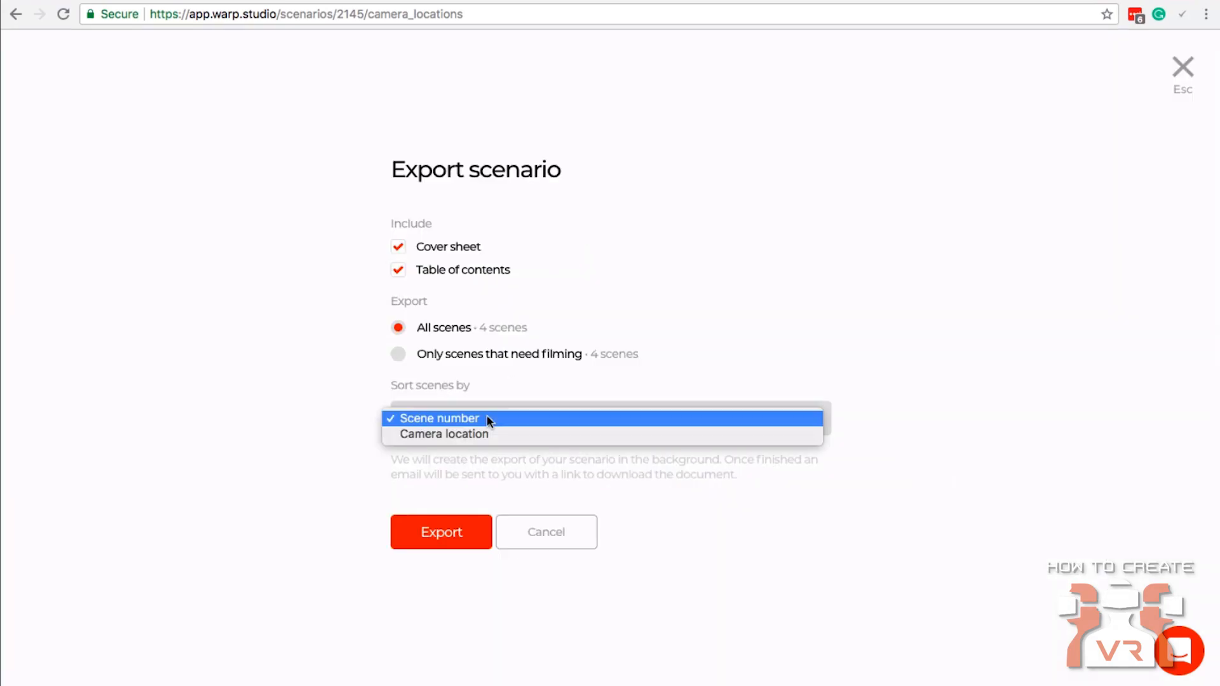
click(470, 434)
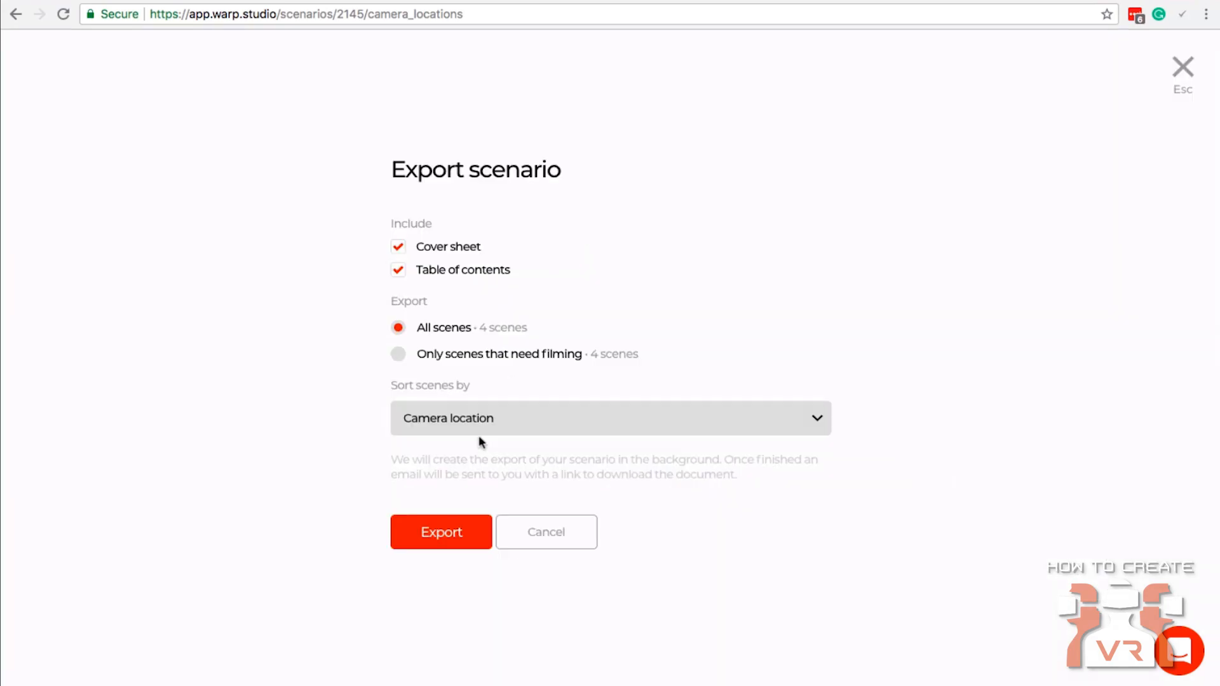
click(440, 533)
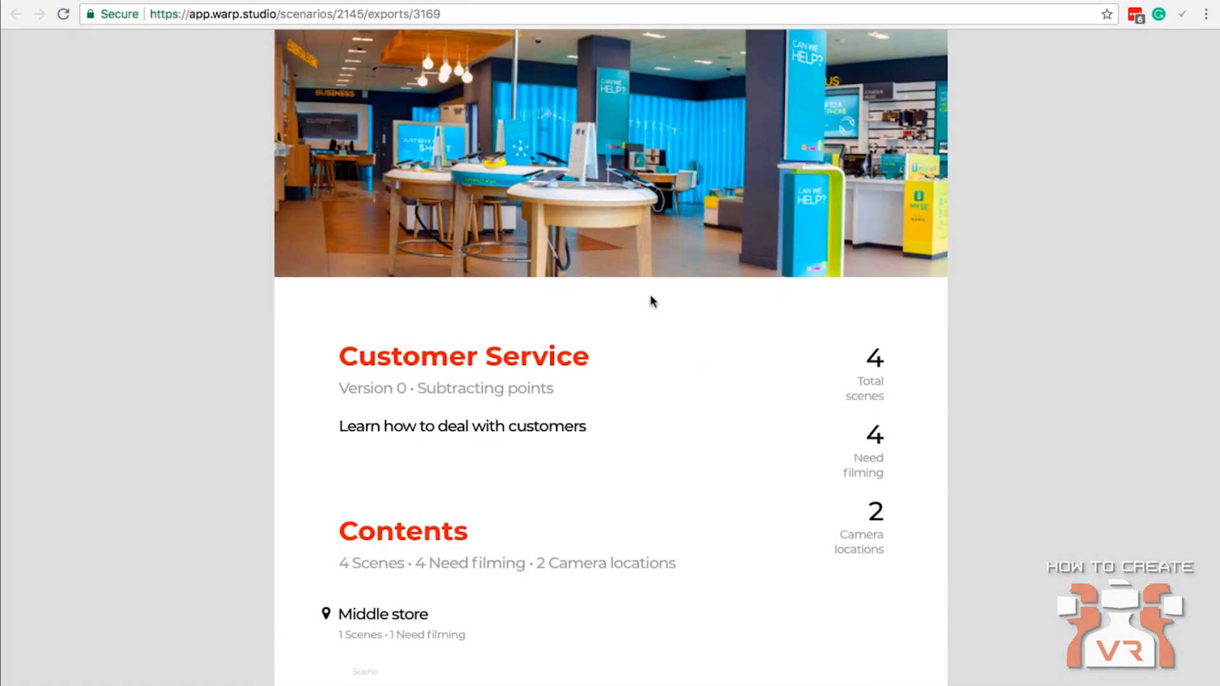
Look through the exported document's contents and scenes per camera location, and close the export settings.
scroll(651, 300, down, 4)
scroll(650, 297, down, 8)
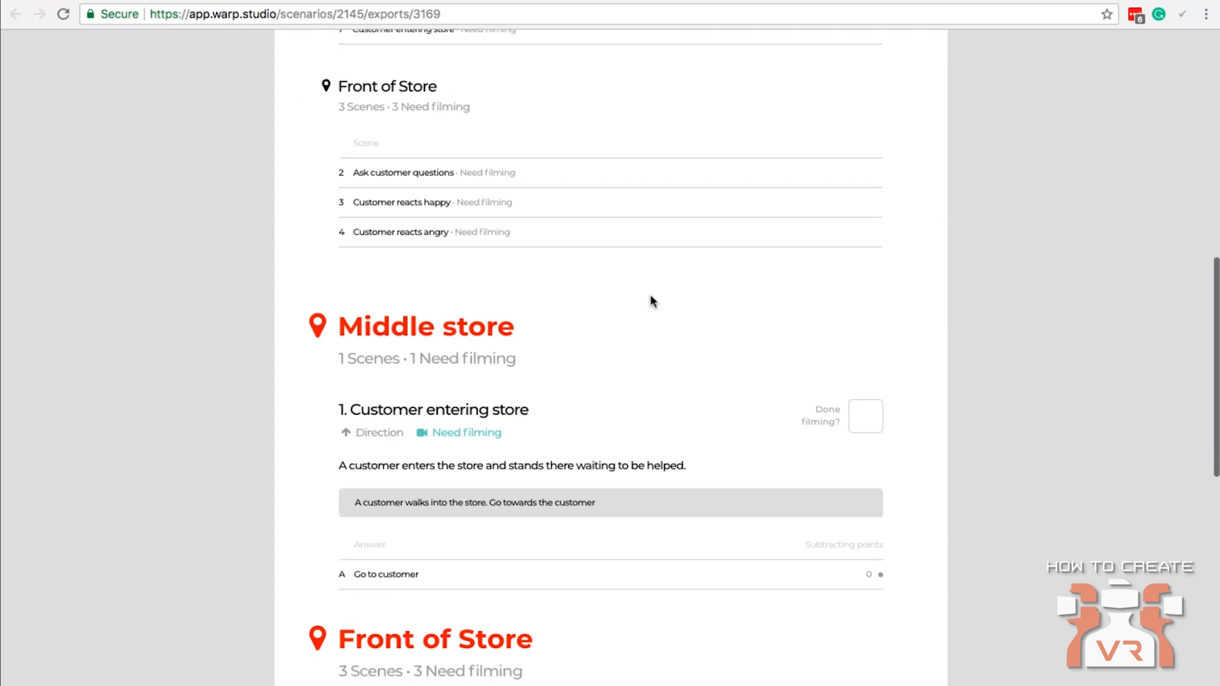
scroll(650, 302, down, 1)
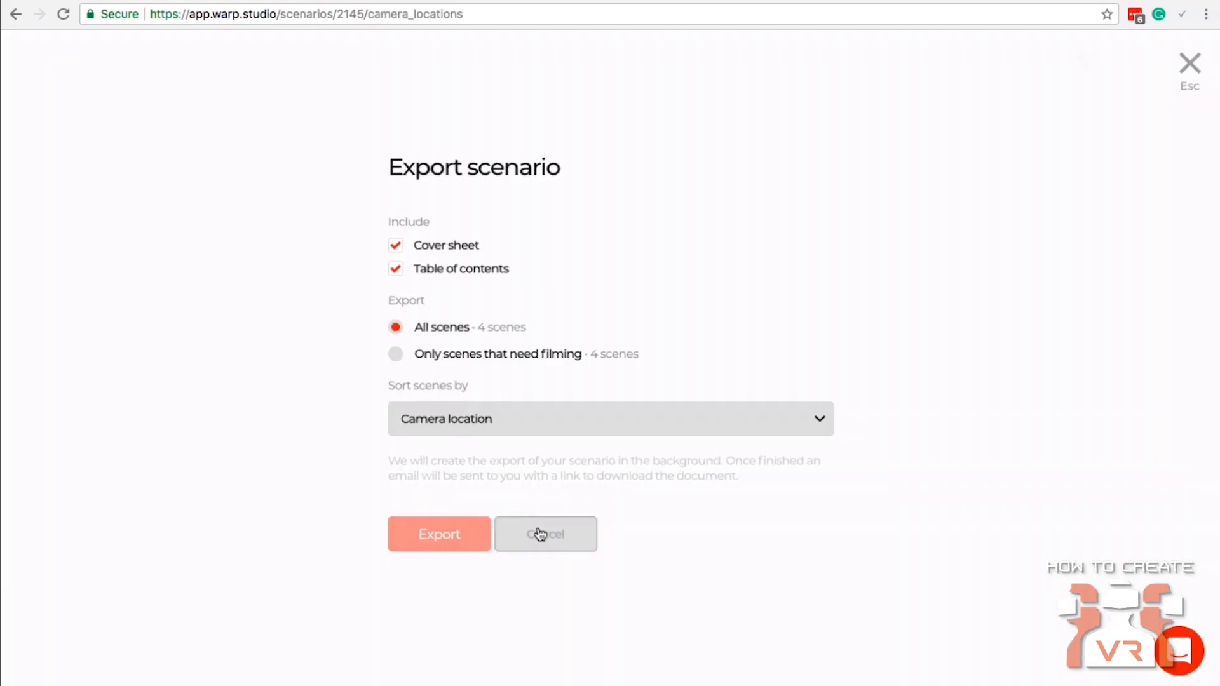
click(540, 532)
Add the store interior image as scene impression to the "Customer entering store" scene of the Customer Service scenario.
click(265, 74)
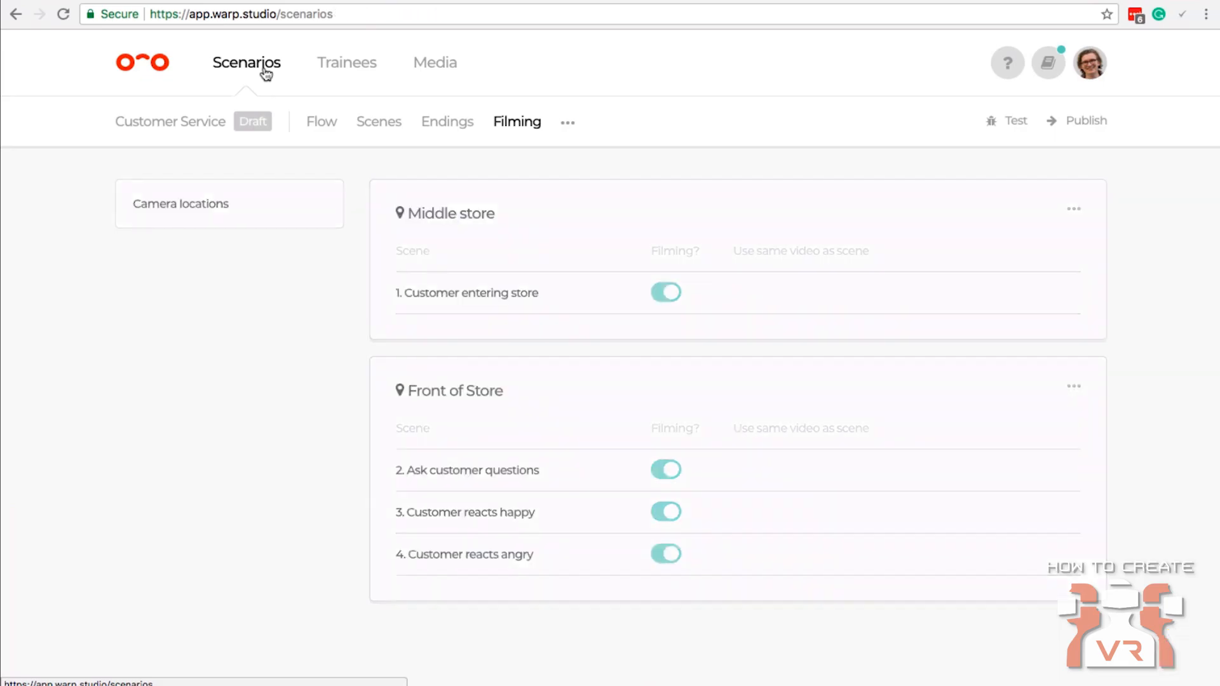
click(268, 247)
mouse_move(223, 341)
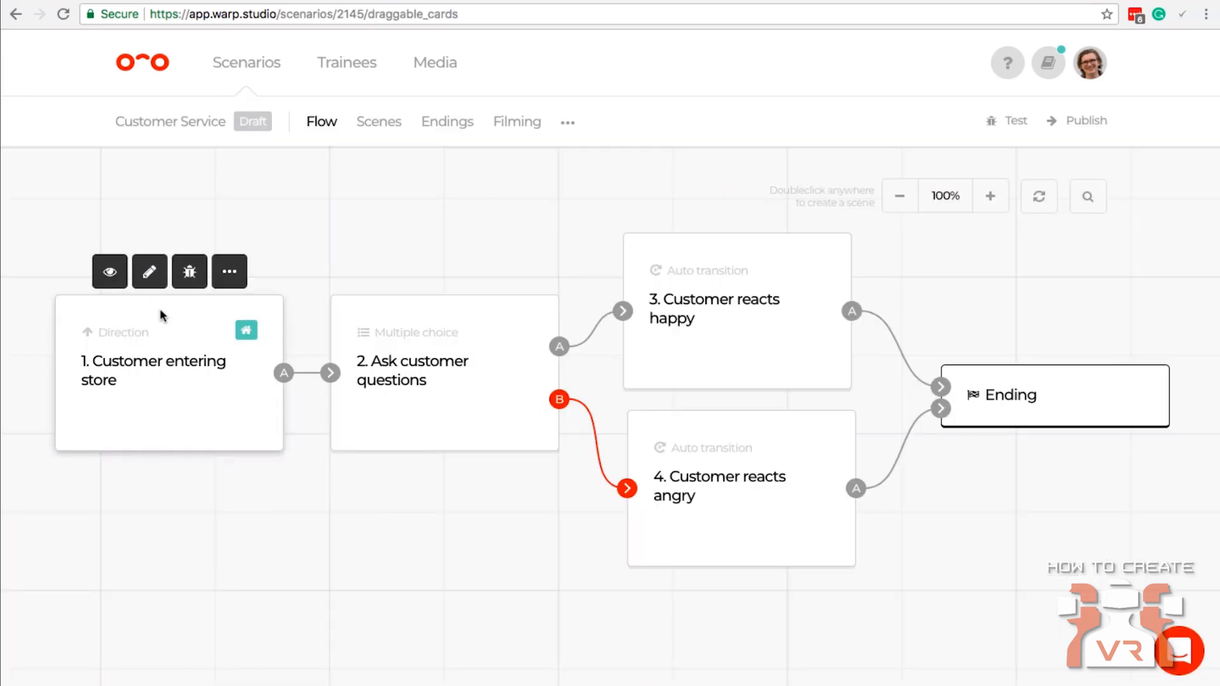
click(112, 278)
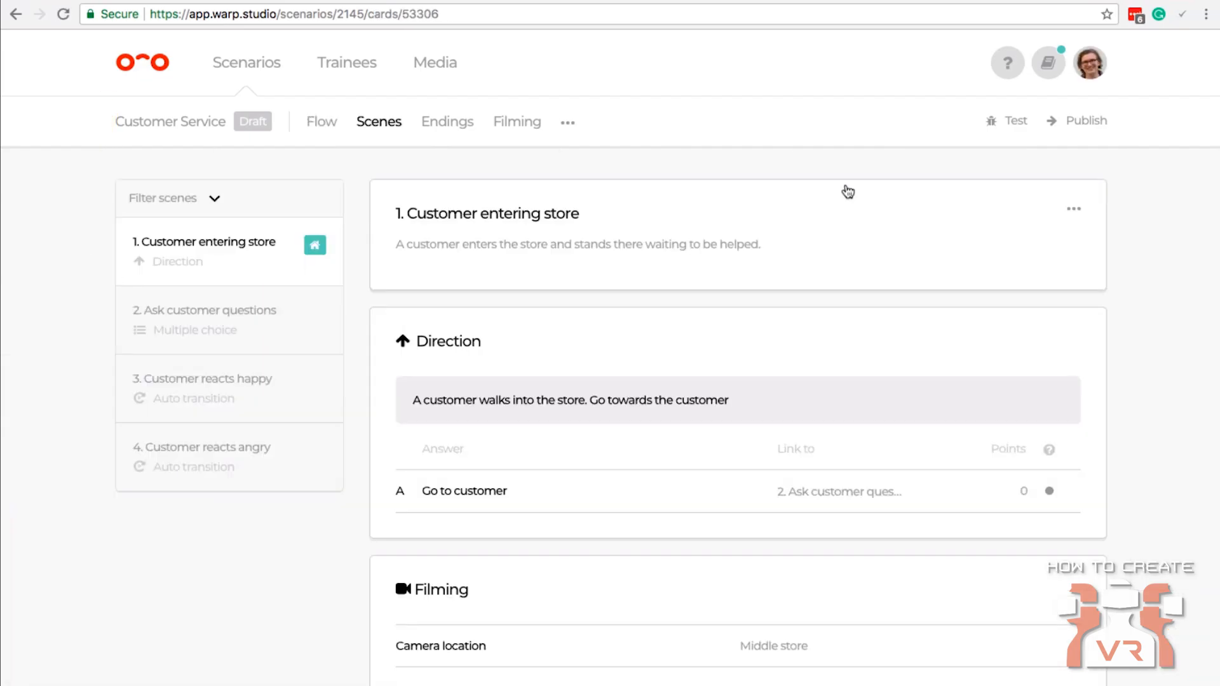
click(1073, 209)
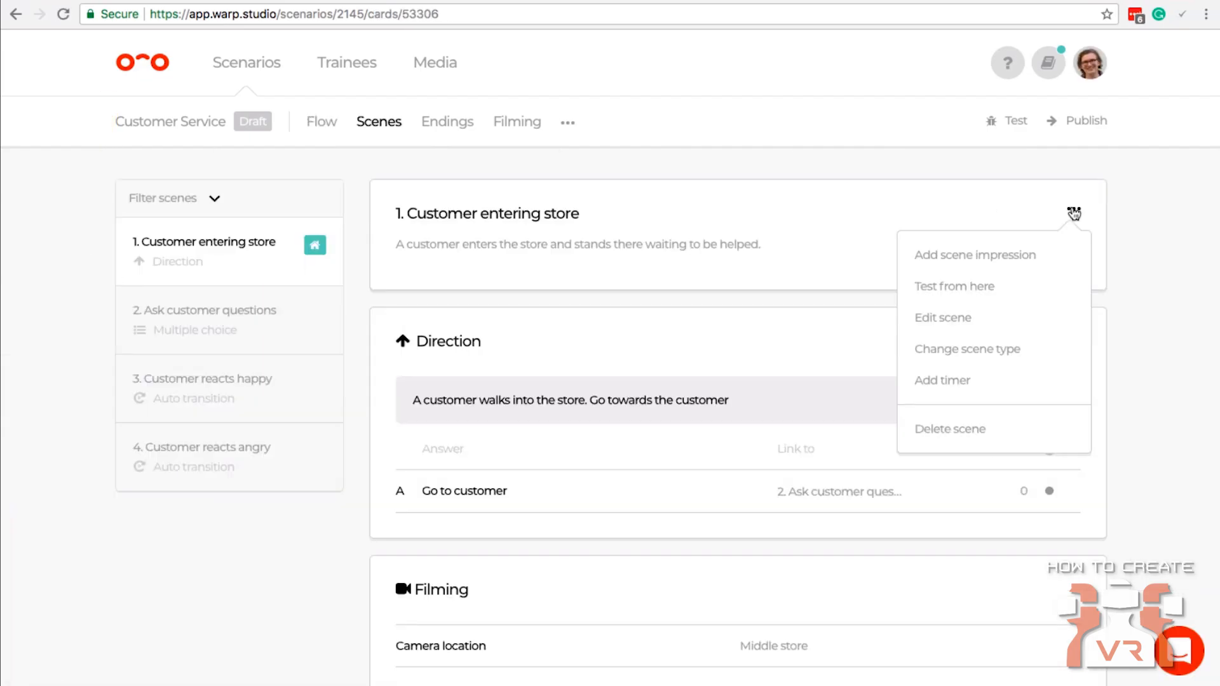
click(987, 260)
click(764, 348)
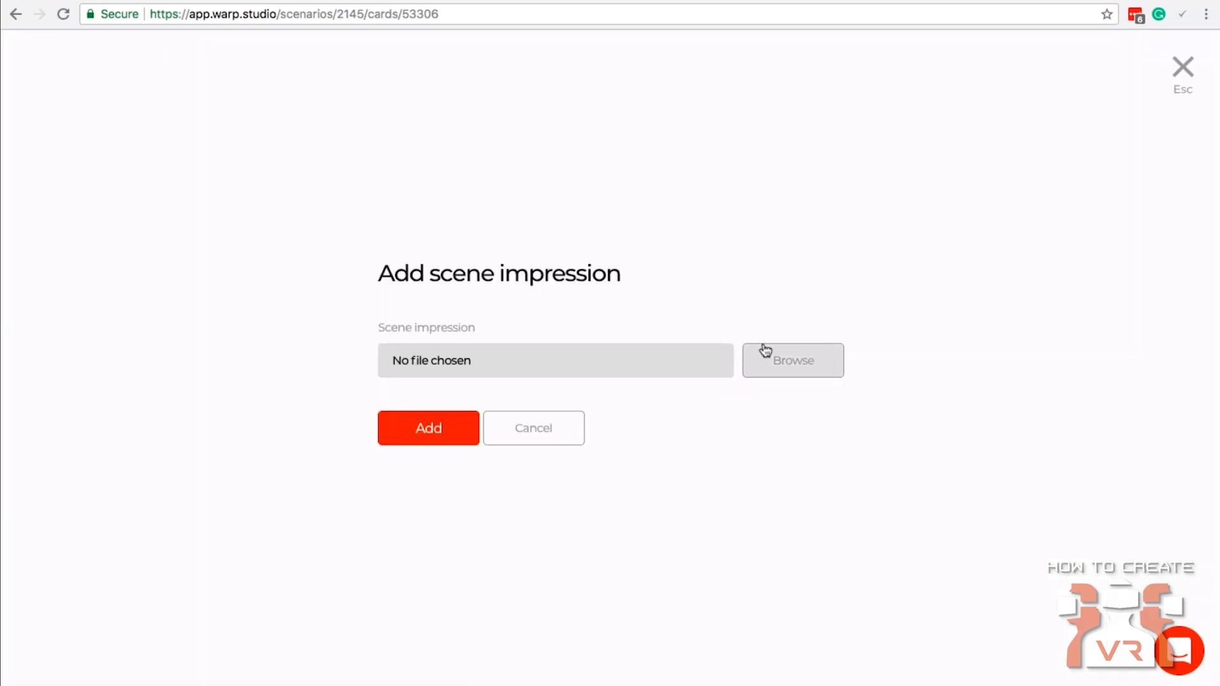
double_click(659, 91)
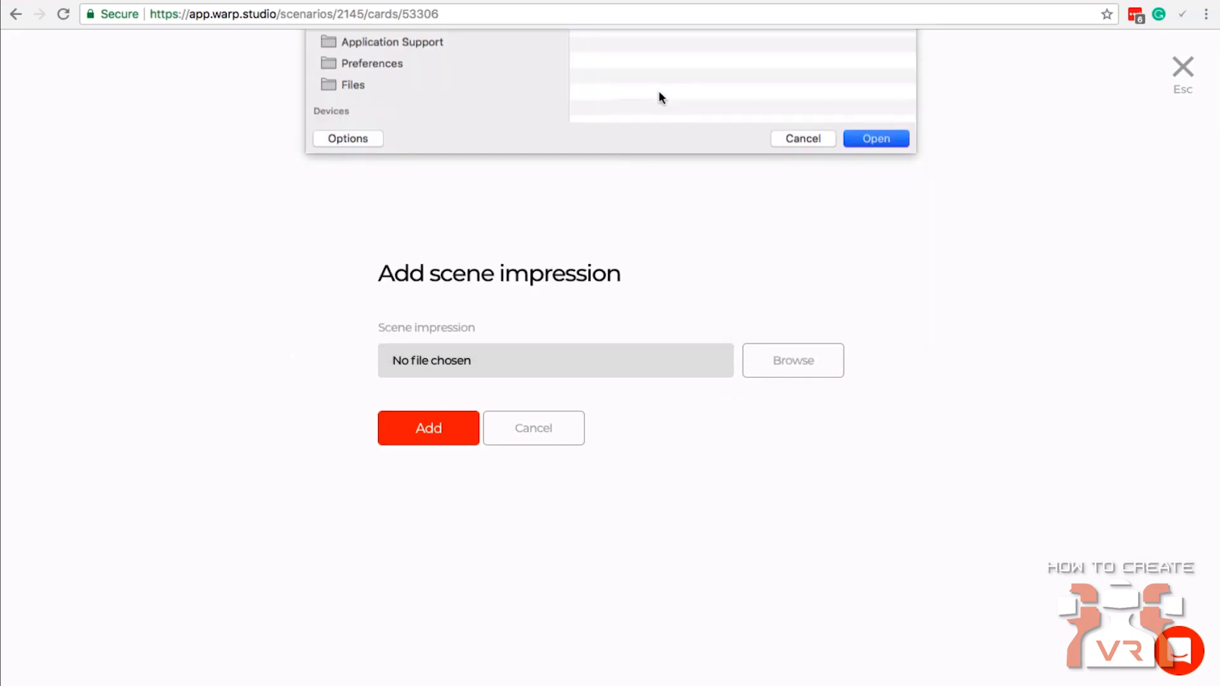
click(437, 441)
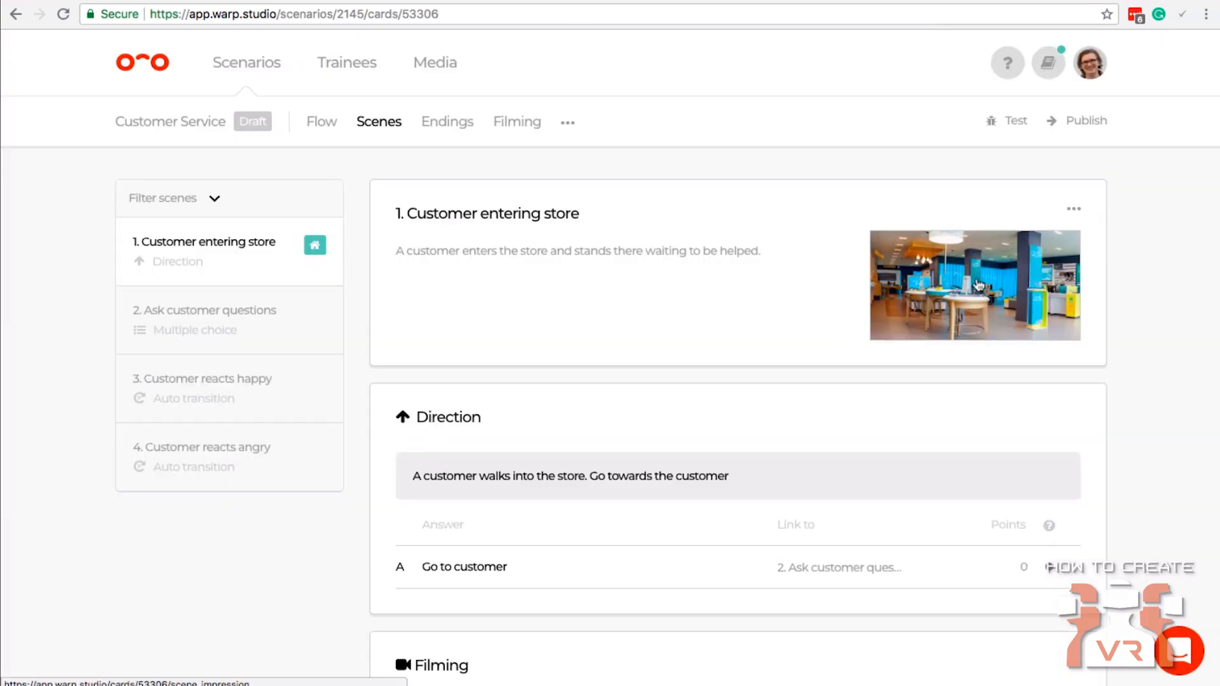
Examine the exported document's cover, camera locations, scene descriptions, answers and the boxes for marking scenes as filmed.
click(516, 122)
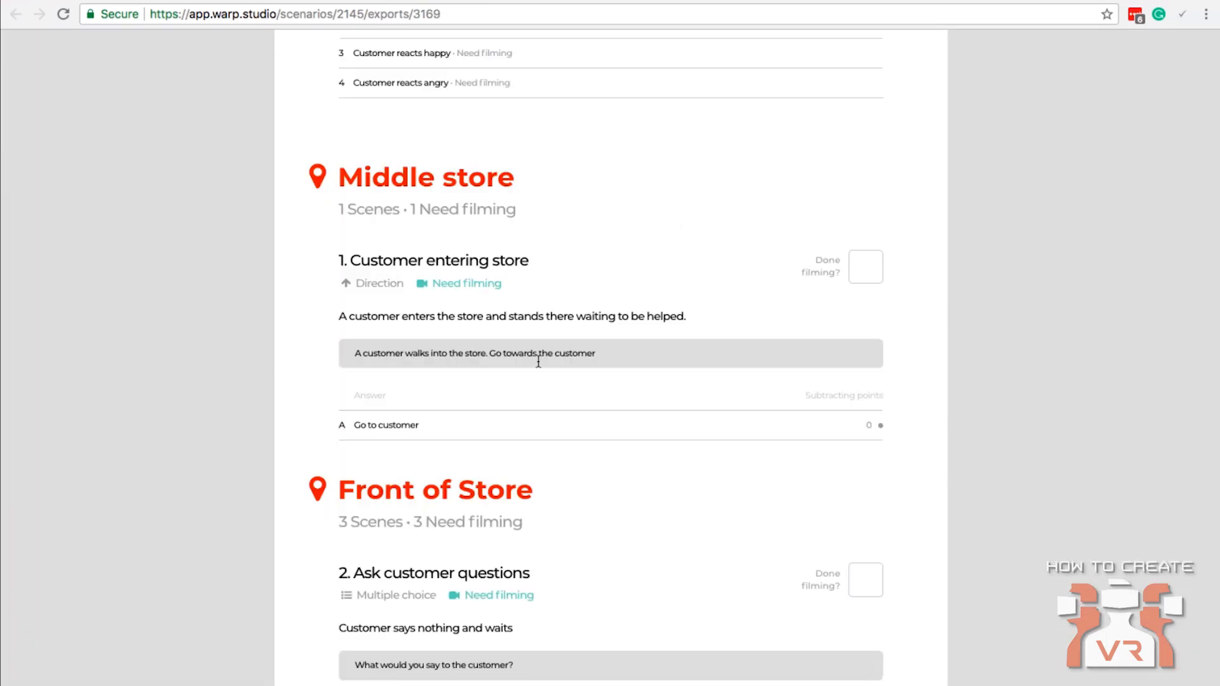
scroll(704, 423, up, 2)
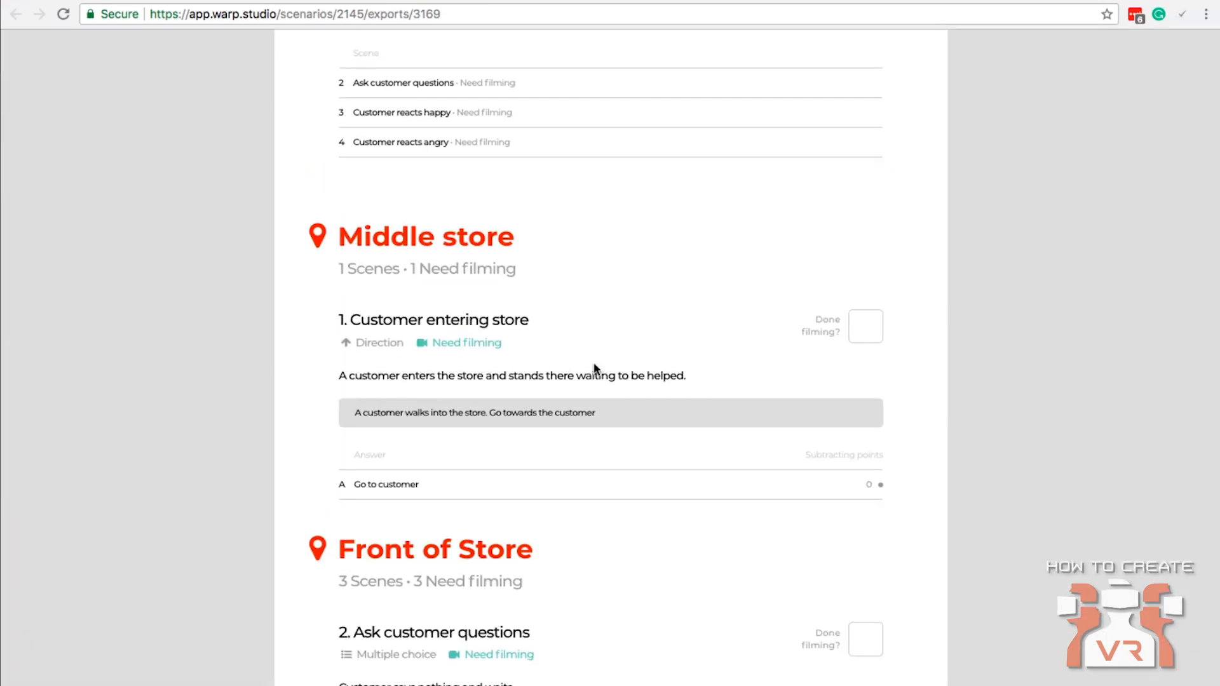
scroll(607, 330, down, 3)
scroll(585, 242, down, 3)
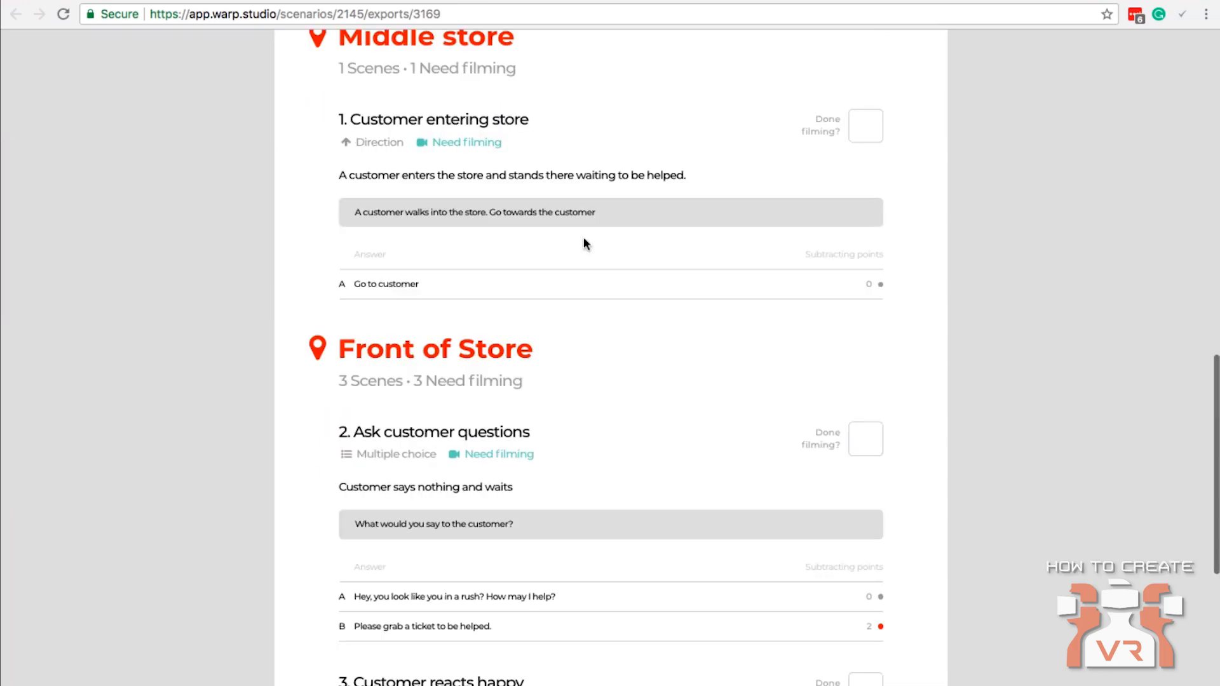
scroll(765, 182, up, 3)
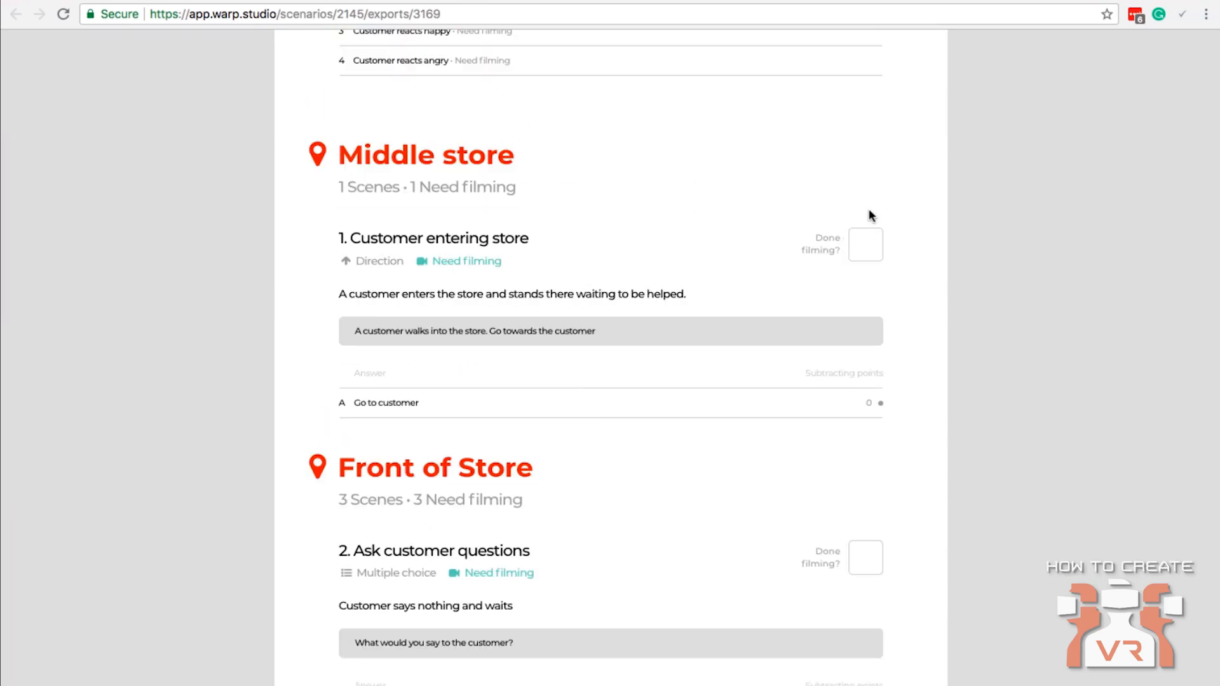
scroll(951, 169, down, 5)
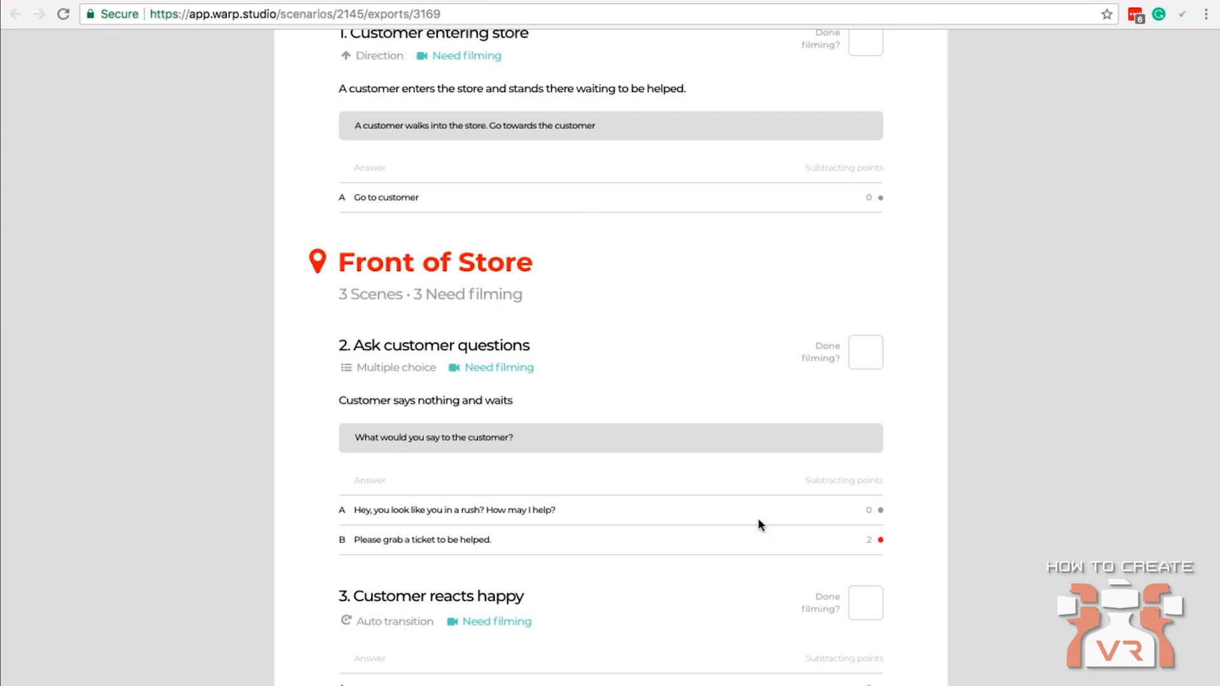
scroll(809, 463, up, 15)
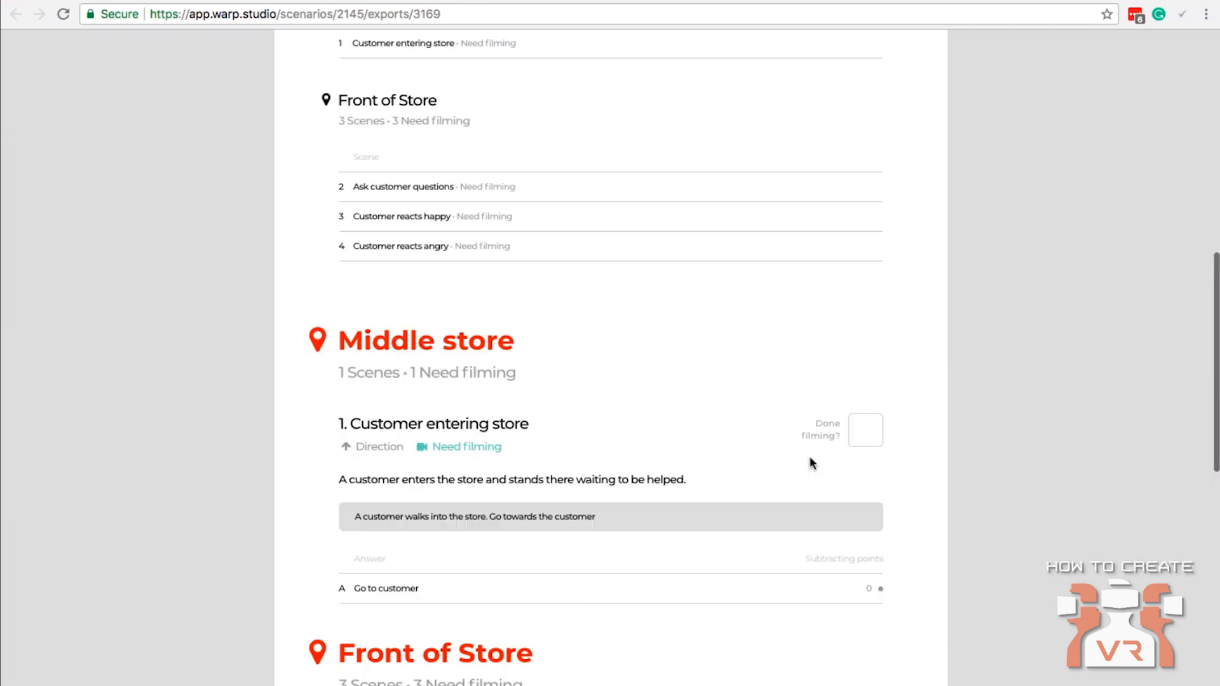
scroll(810, 459, up, 3)
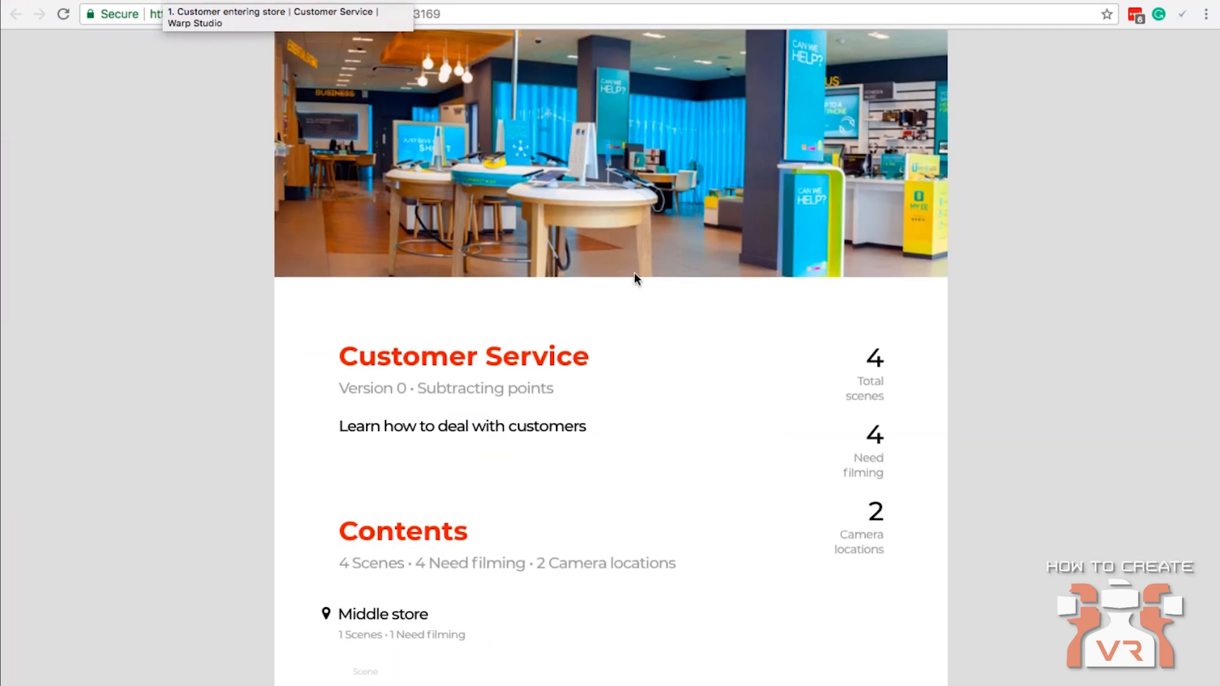
scroll(634, 279, down, 14)
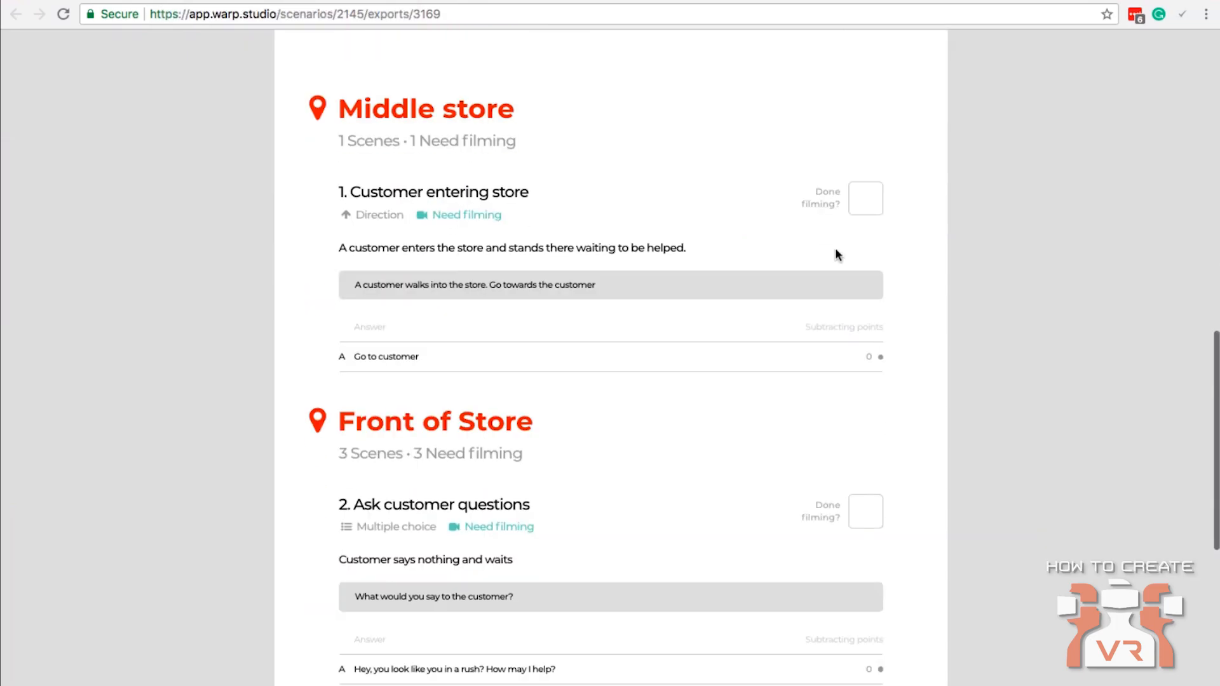
scroll(820, 299, down, 5)
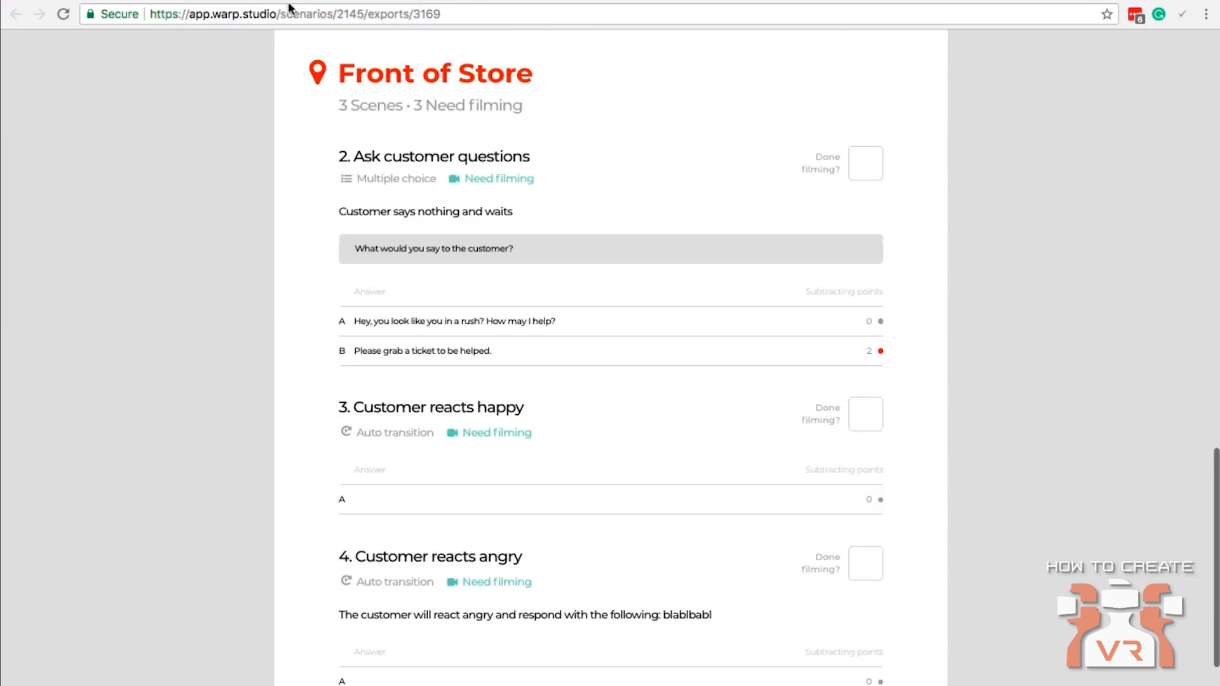
Compare the "Customer entering store" scene page with the exported document and return to the Customer Service flow.
click(189, 0)
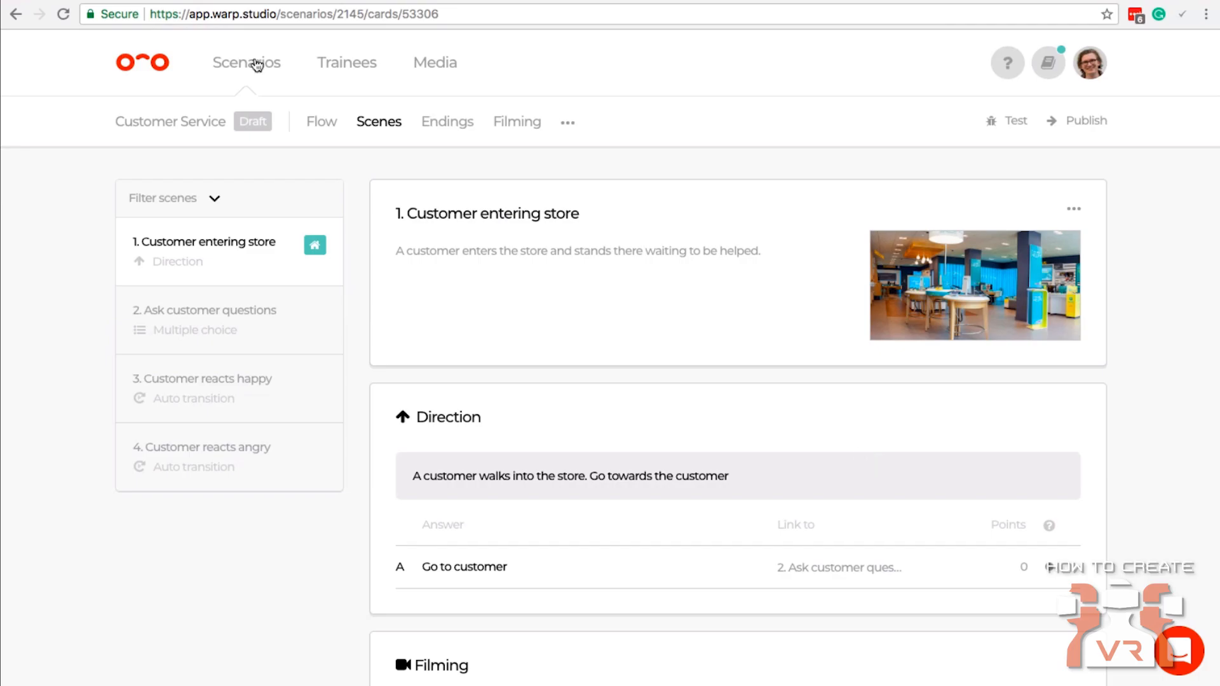
click(375, 0)
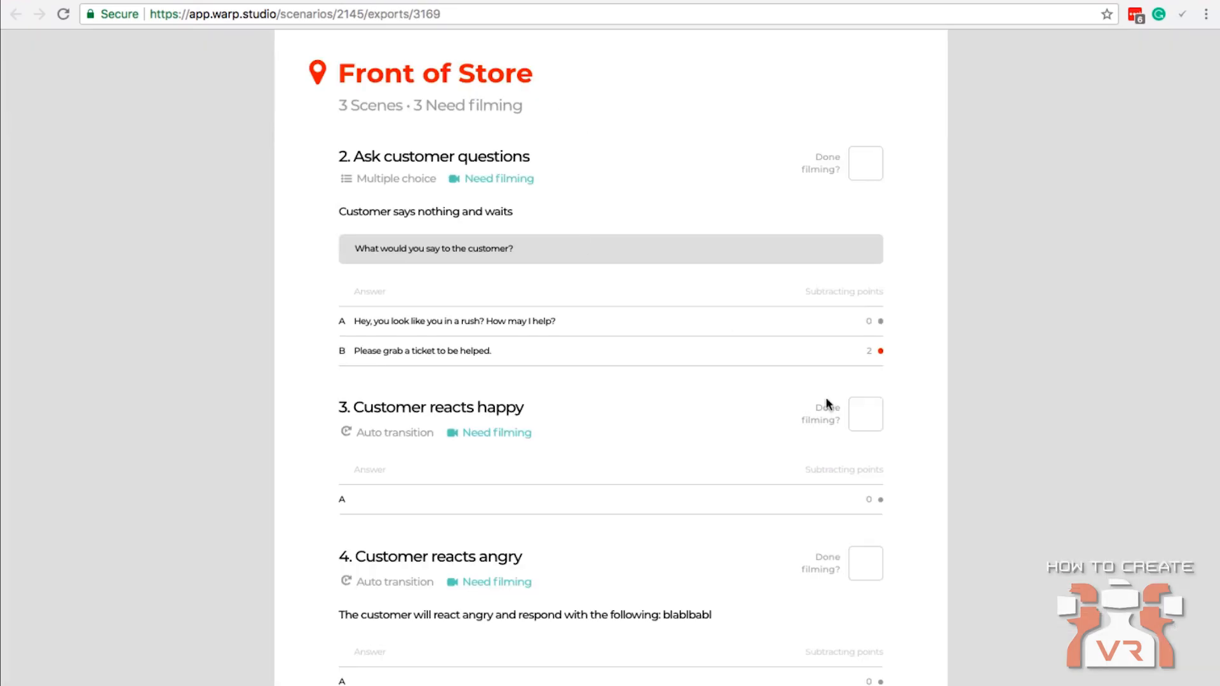
scroll(897, 334, up, 20)
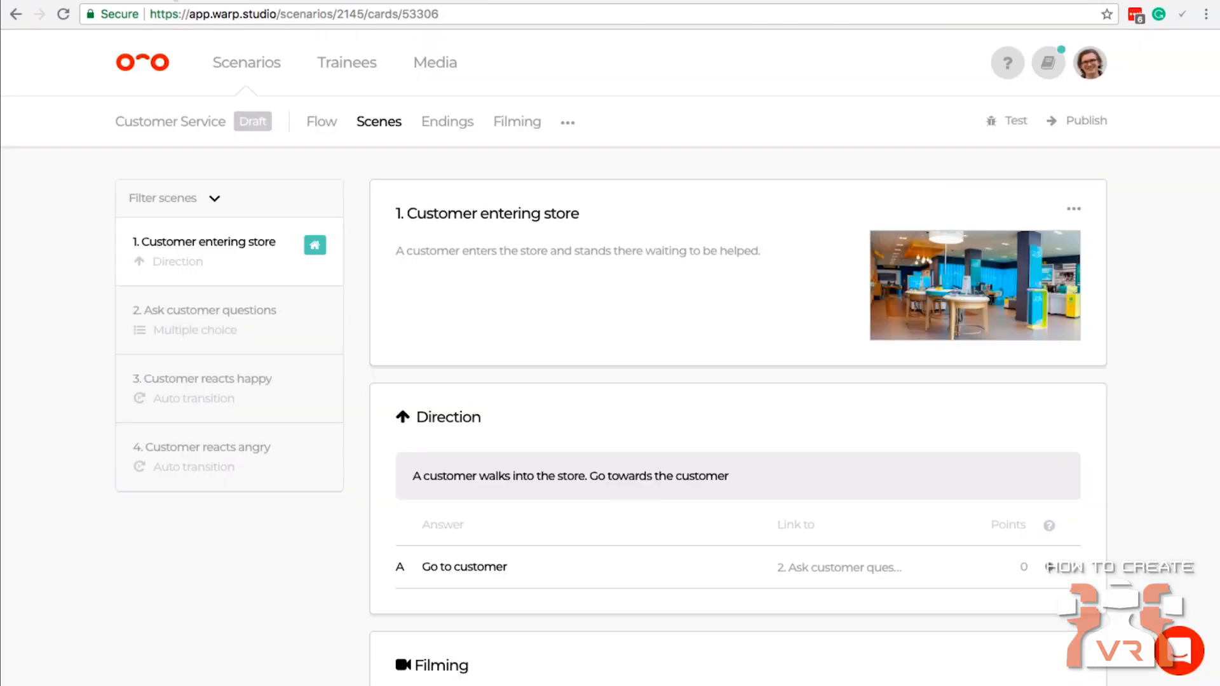
click(326, 125)
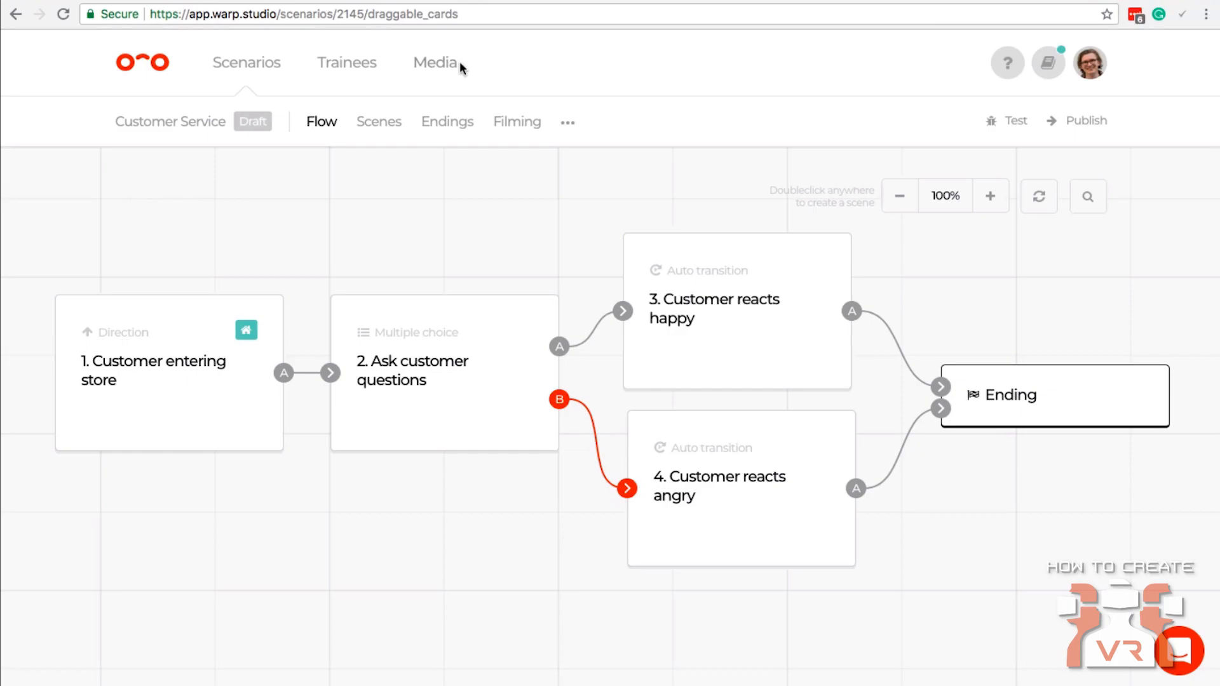
Look at the uploaded videos in the media library and the file selection for adding .mp4 files, and close it without uploading.
click(247, 69)
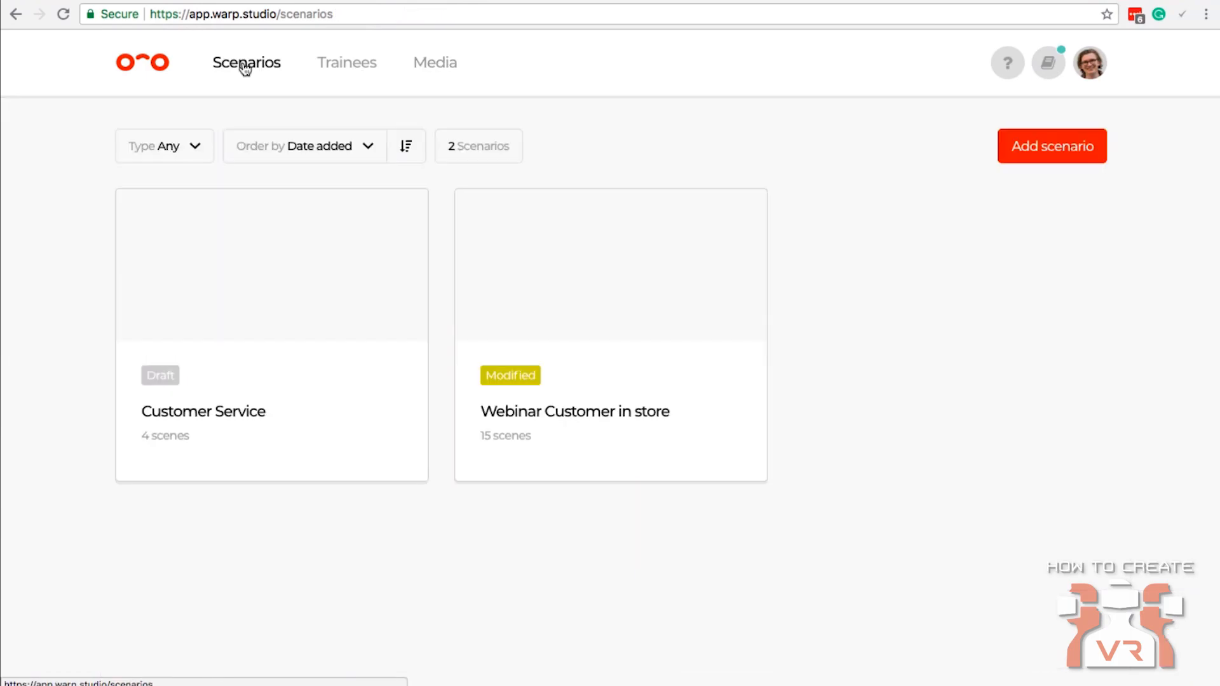
click(450, 63)
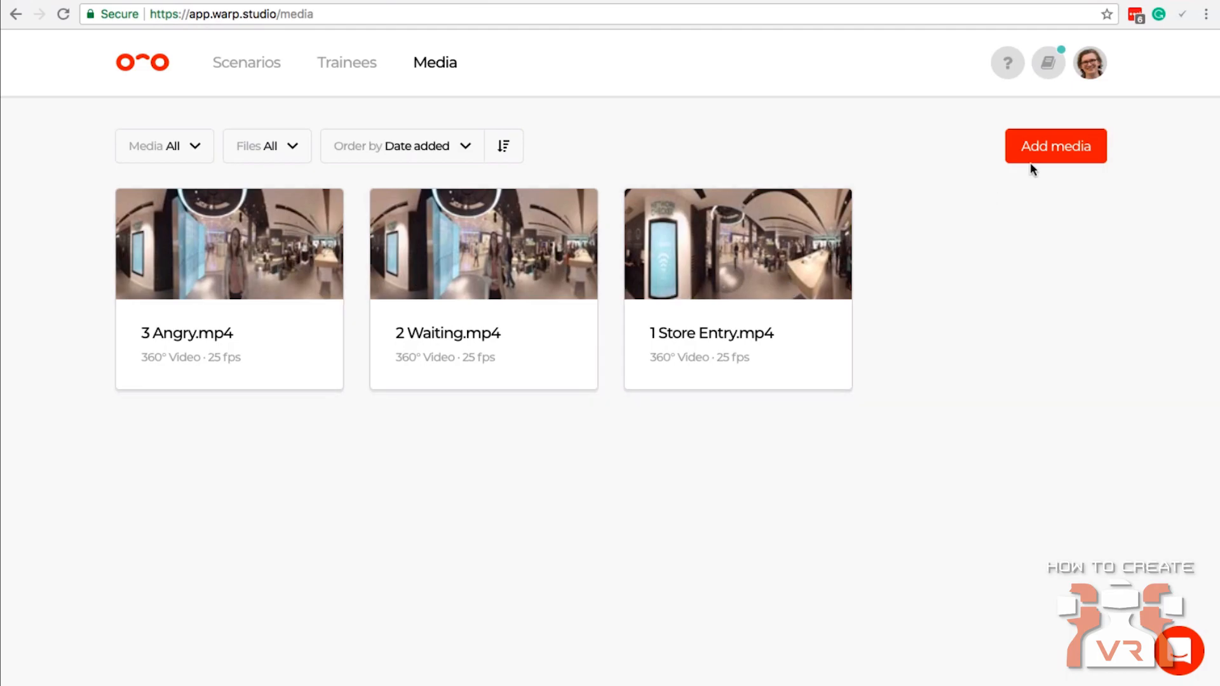
click(1050, 159)
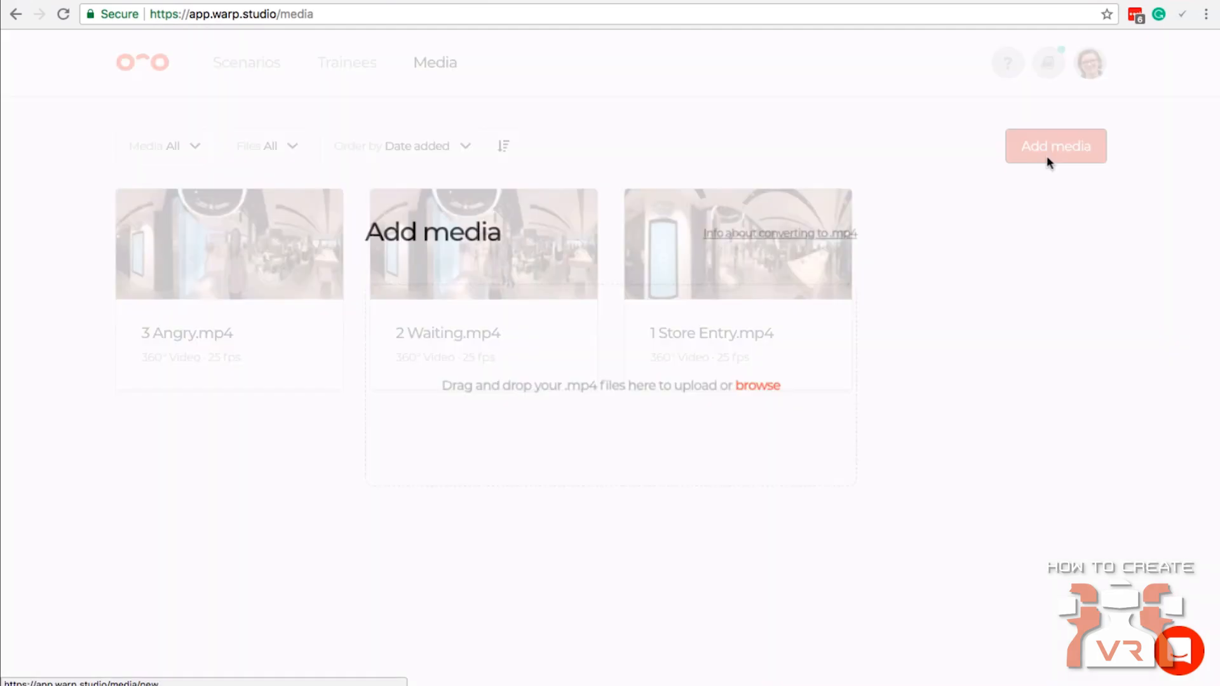
click(729, 381)
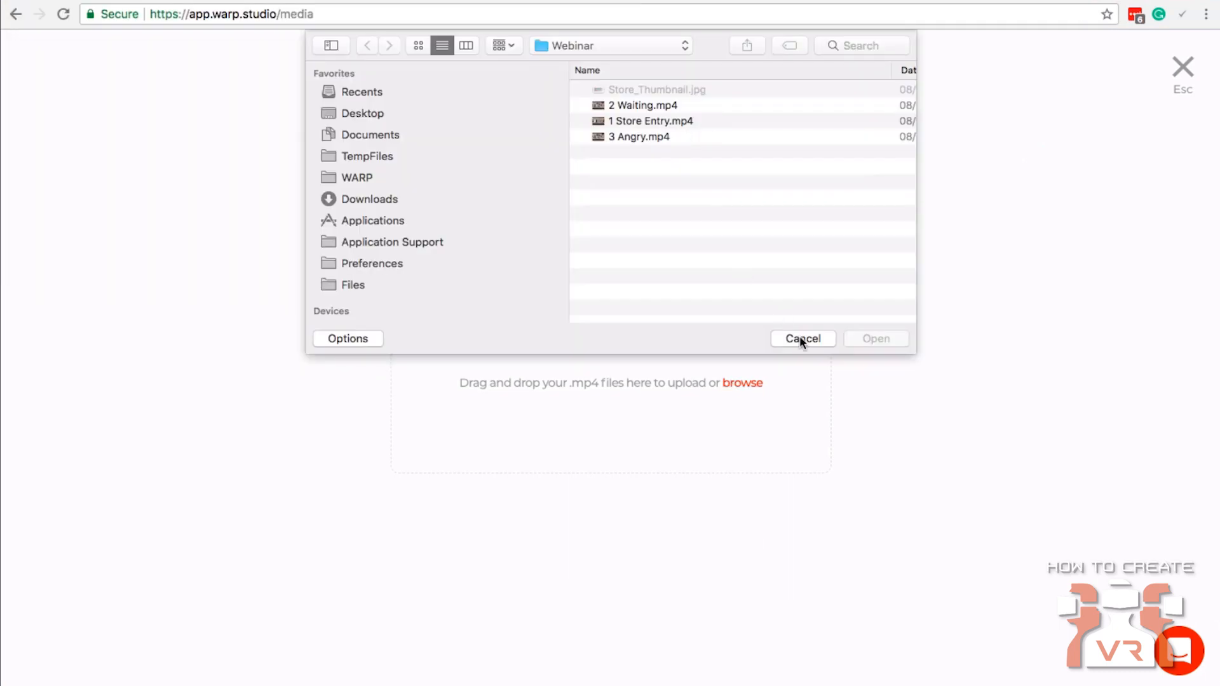
click(801, 338)
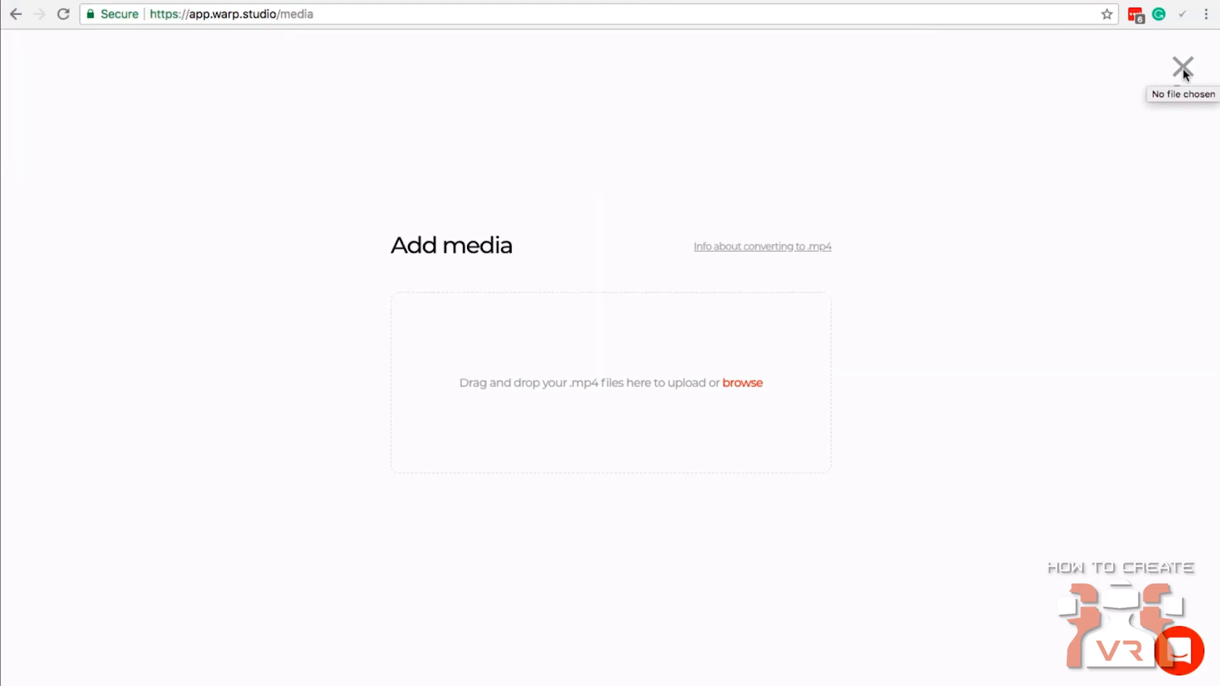
click(1184, 68)
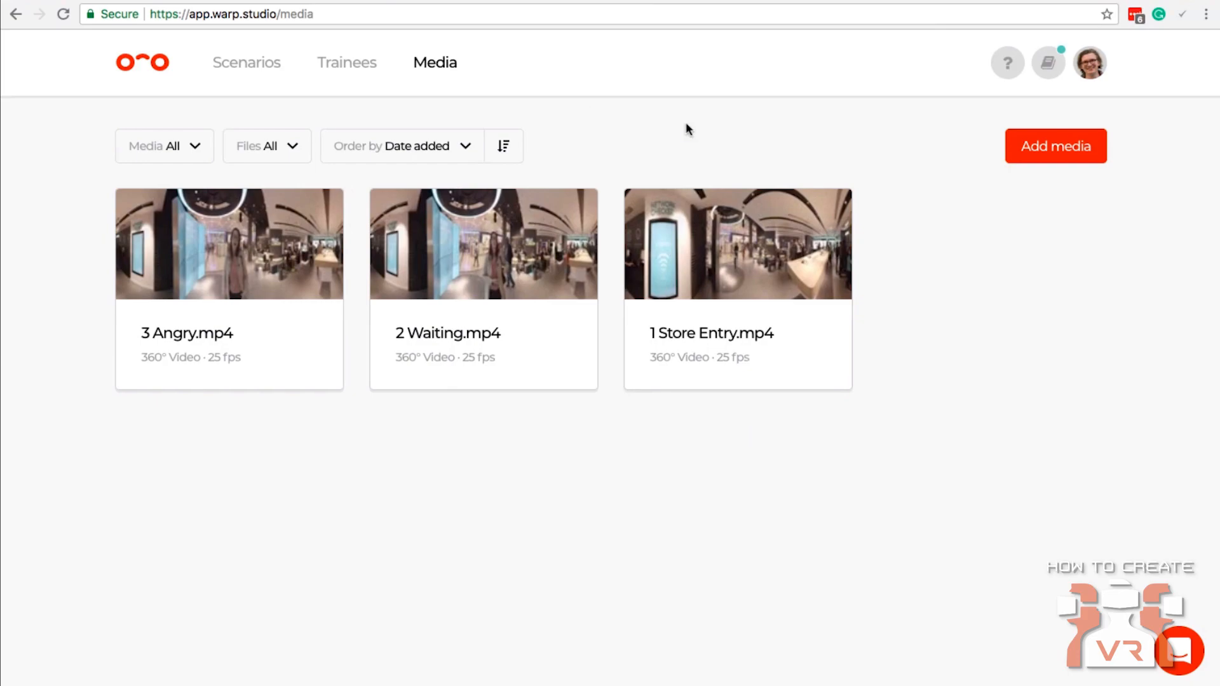
Assign 1 Store Entry.mp4 as the 360° media of the "Customer entering store" scene in the Customer Service scenario.
click(250, 71)
click(253, 302)
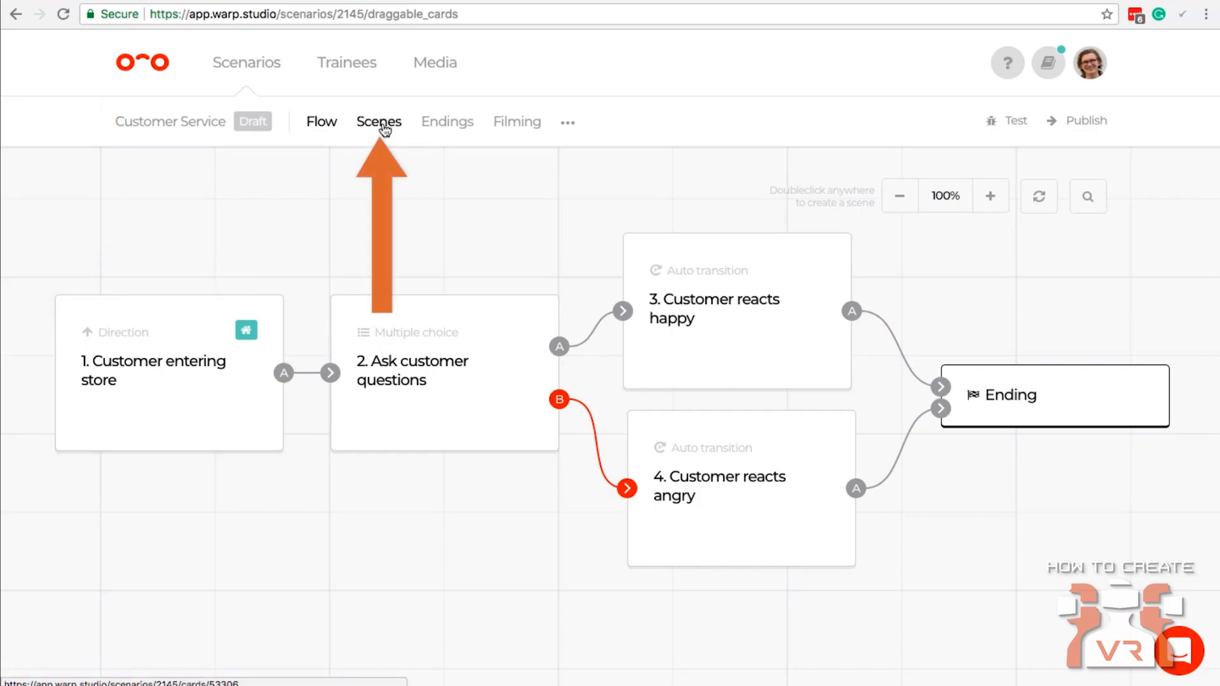
mouse_move(98, 354)
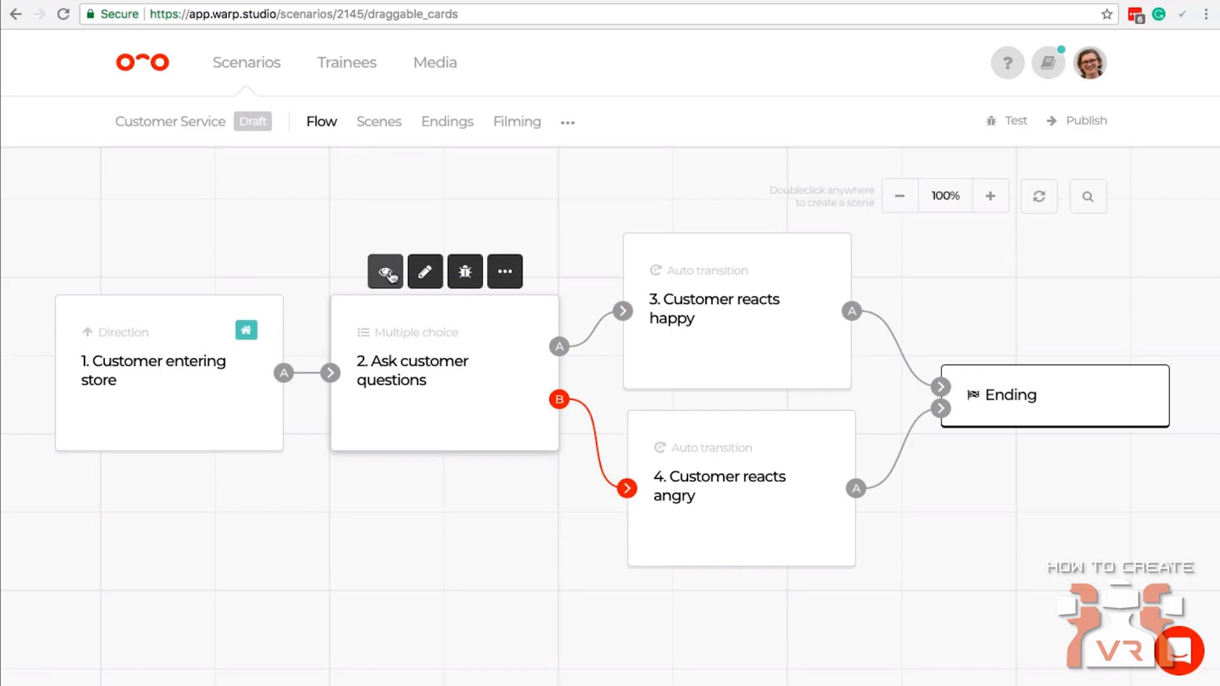
mouse_move(679, 285)
mouse_move(678, 422)
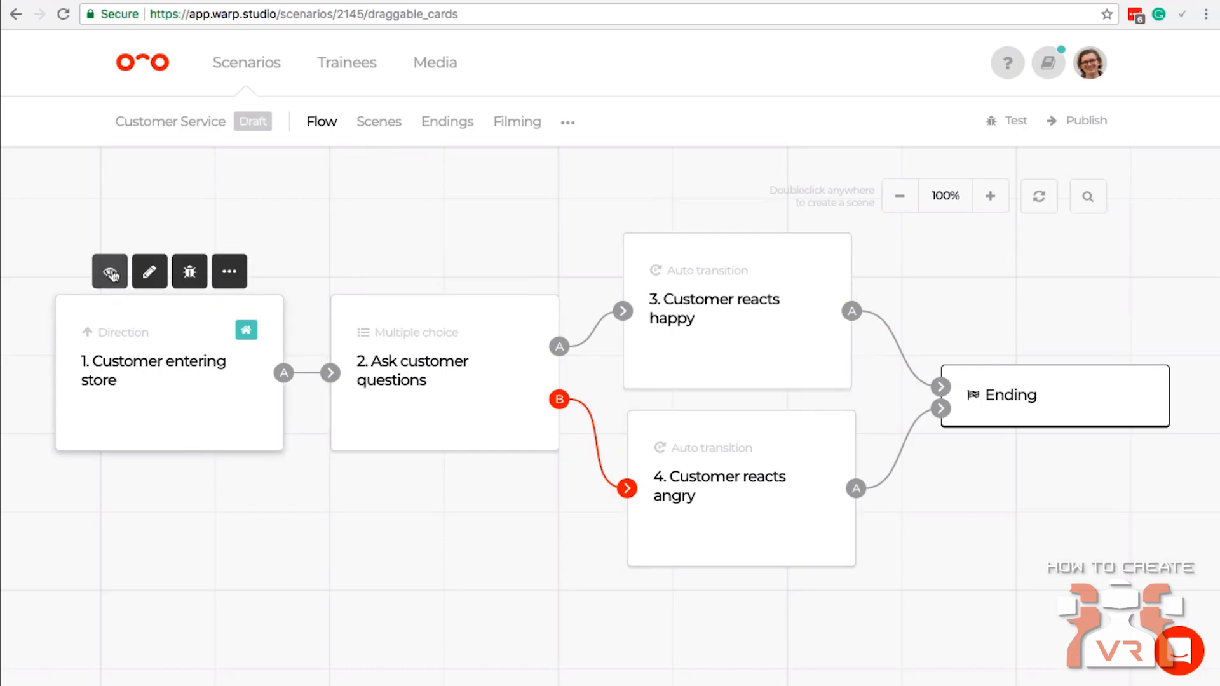
click(110, 272)
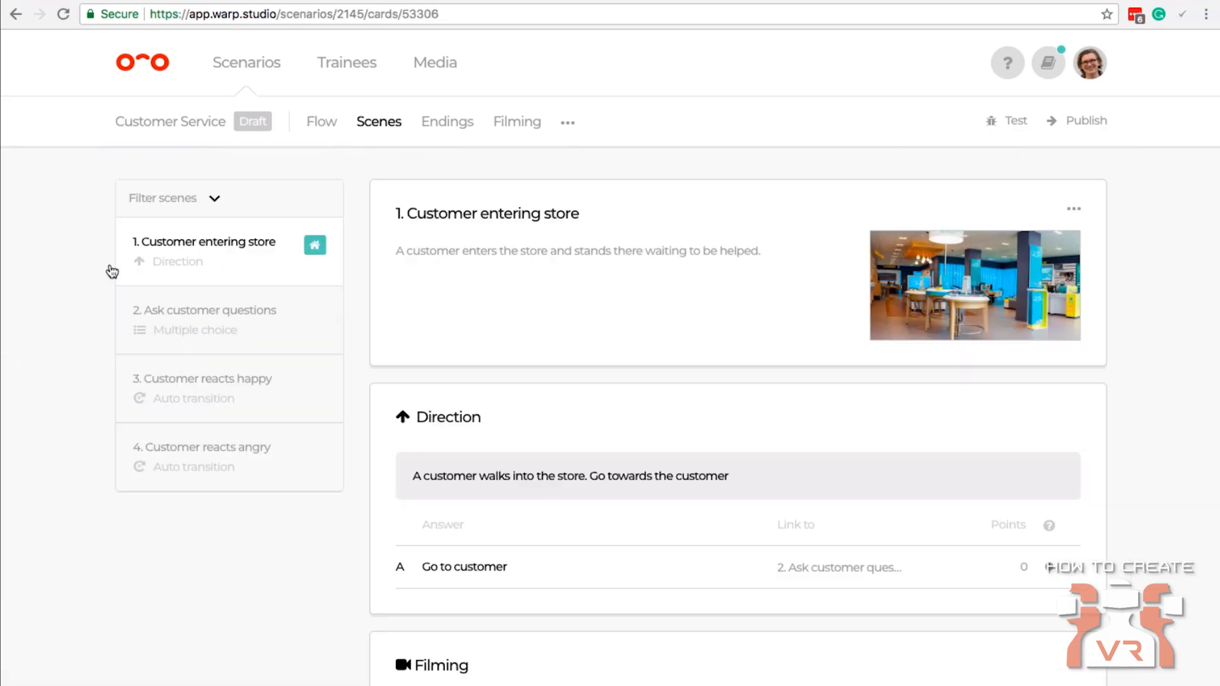
scroll(819, 342, down, 5)
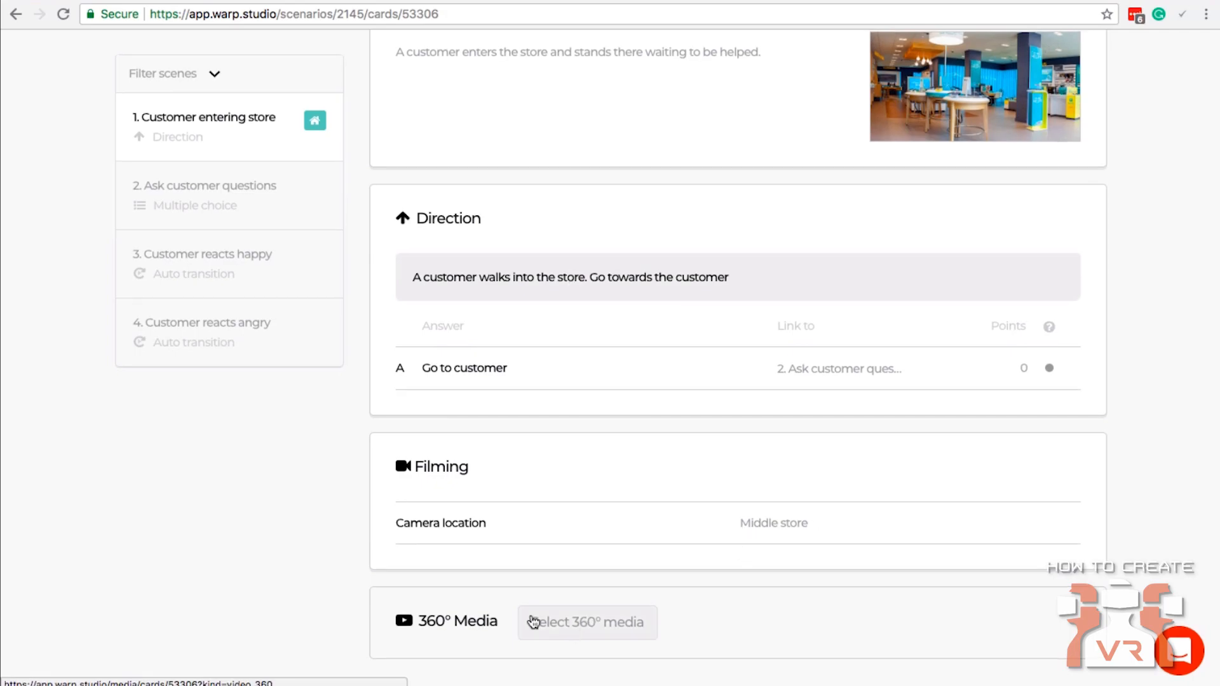
click(623, 624)
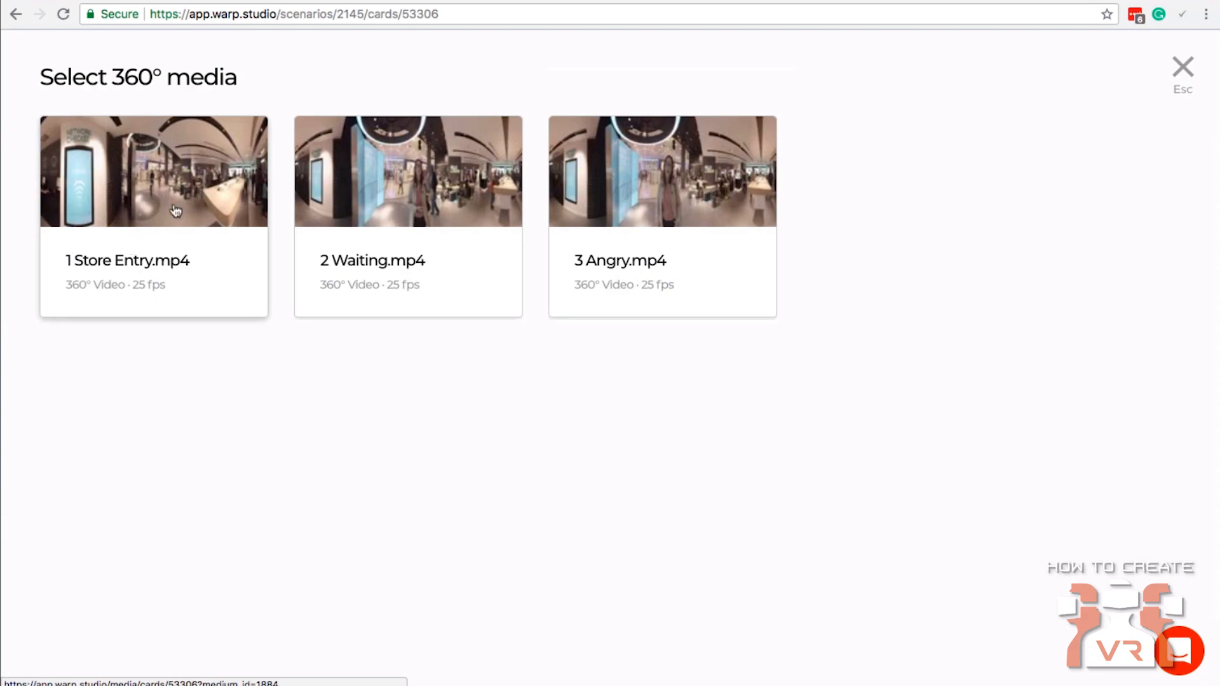
click(143, 224)
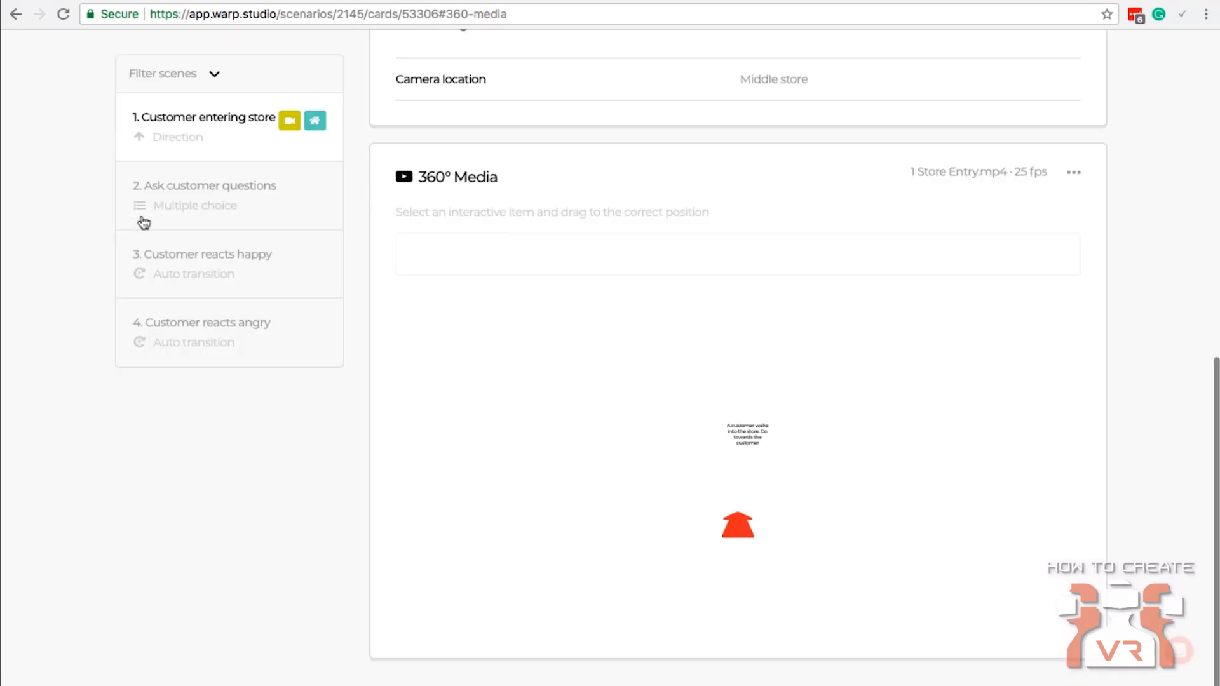
Place the information text beside the store entrance and the "Go to customer" direction arrow on the floor near the entrance.
scroll(782, 397, down, 2)
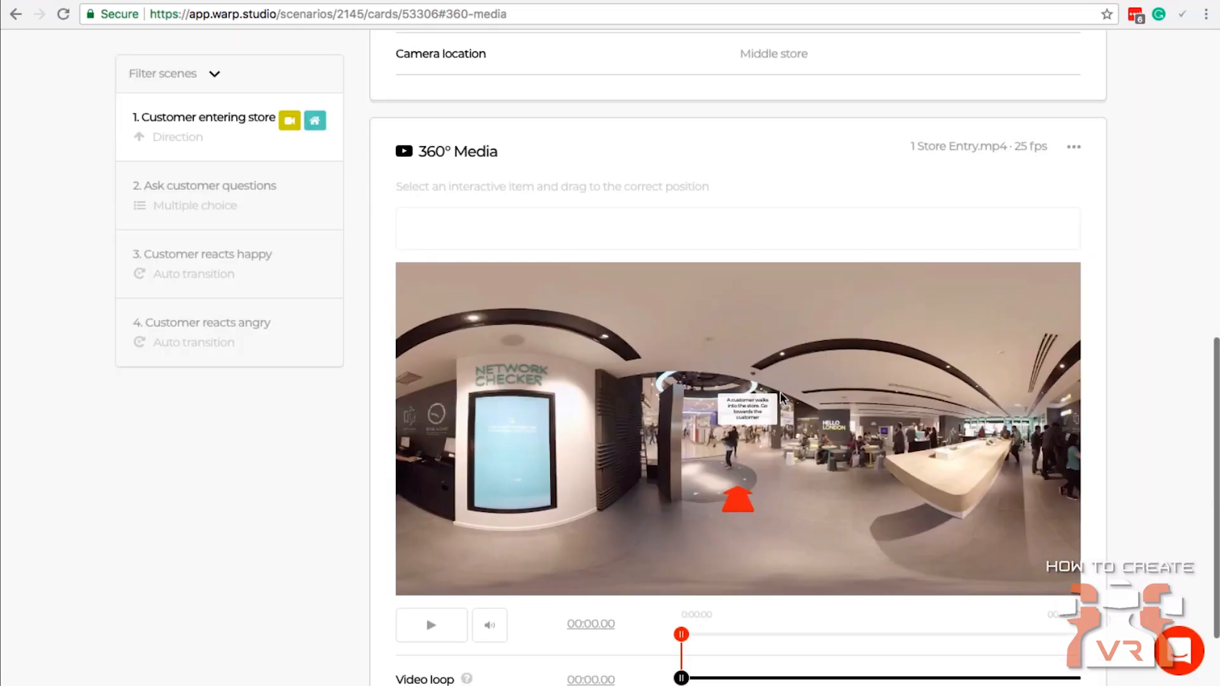
scroll(782, 397, down, 1)
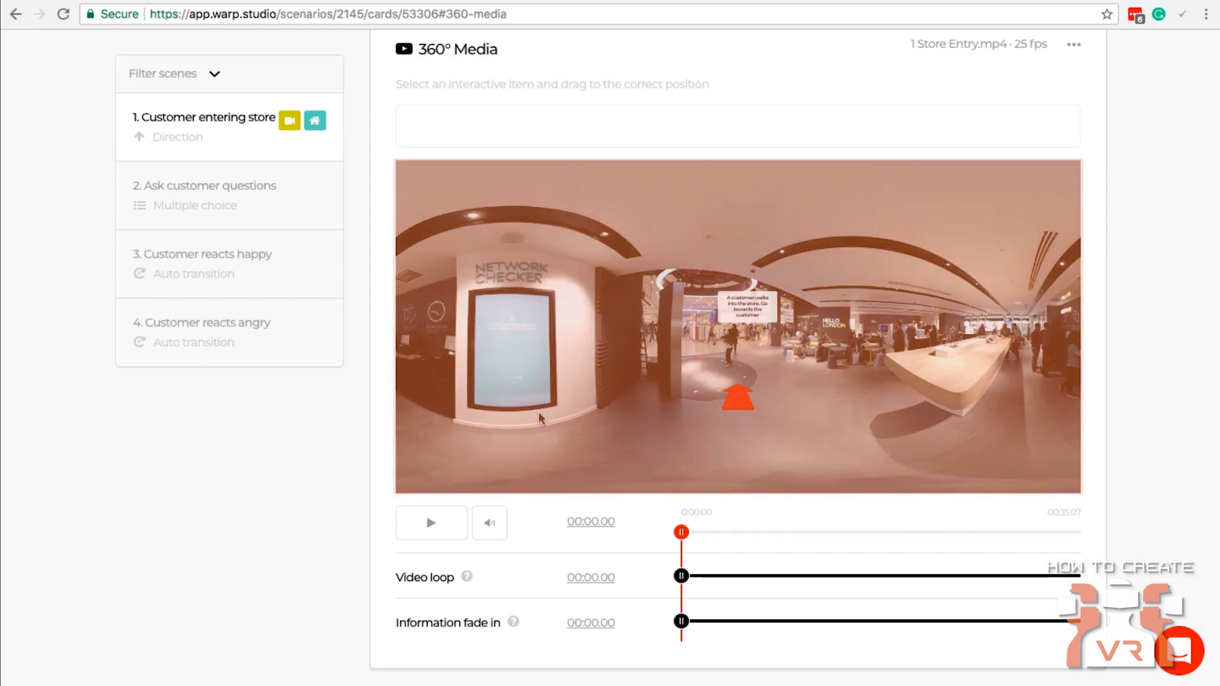
drag(756, 316, 631, 326)
mouse_move(740, 404)
mouse_down()
mouse_move(608, 408)
mouse_move(833, 407)
mouse_move(710, 408)
mouse_move(759, 408)
mouse_up()
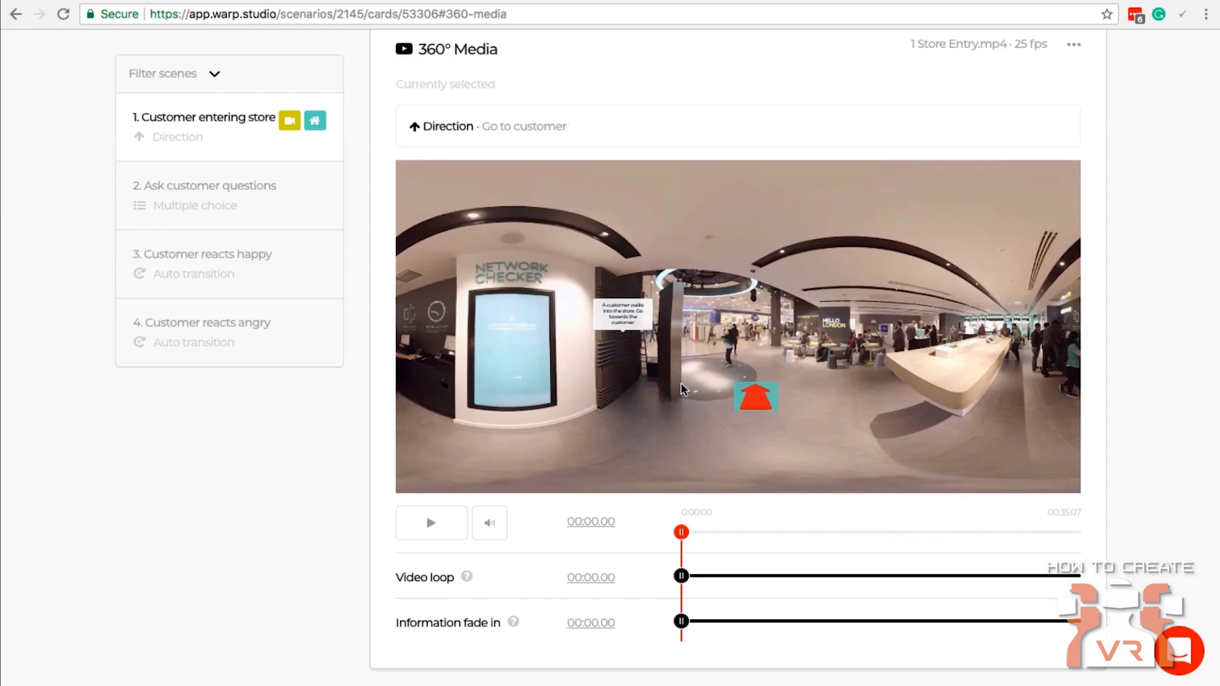
drag(630, 320, 641, 296)
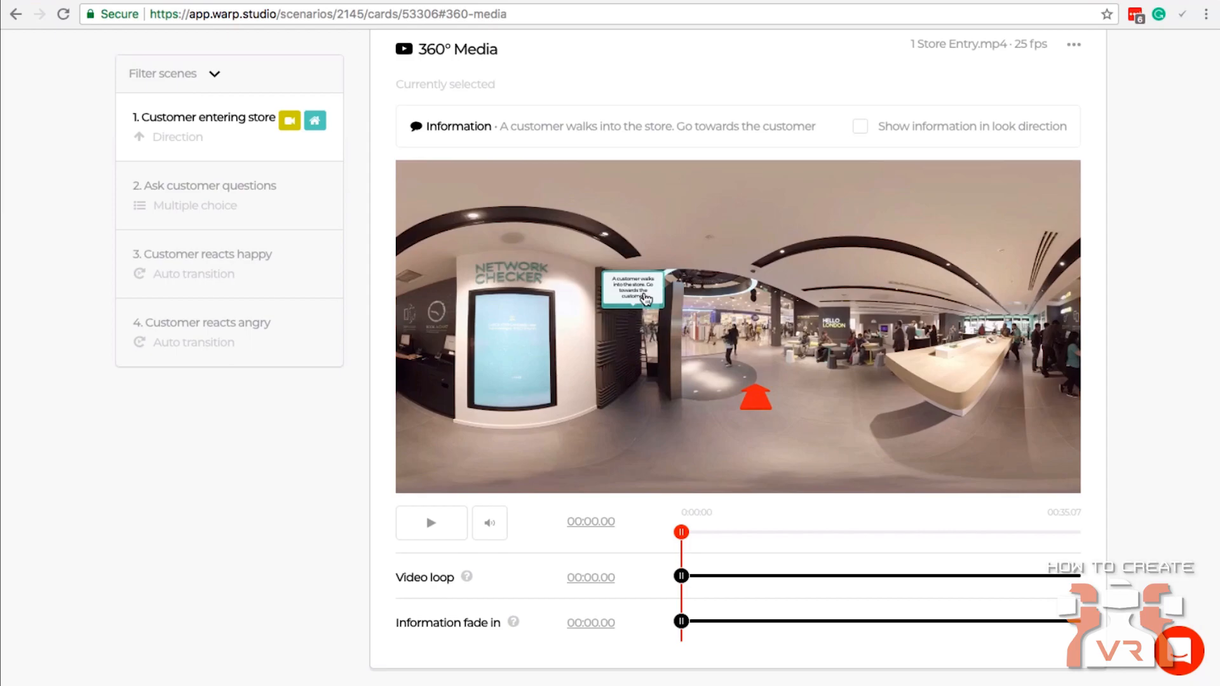
mouse_move(756, 401)
mouse_down()
mouse_move(860, 411)
mouse_move(623, 401)
mouse_move(831, 401)
mouse_move(729, 390)
mouse_move(591, 397)
mouse_move(817, 407)
mouse_move(753, 415)
mouse_up()
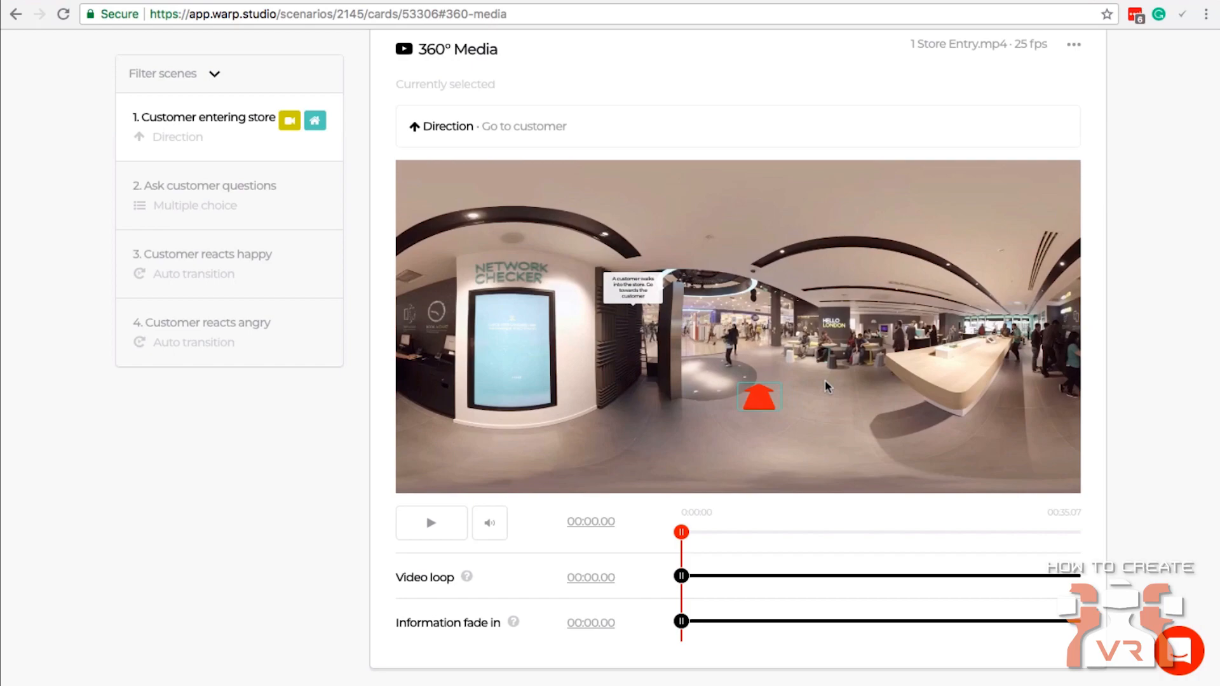
Play the scene video until the customer has walked in, and set the information fade-in to 00:06.32.
click(438, 526)
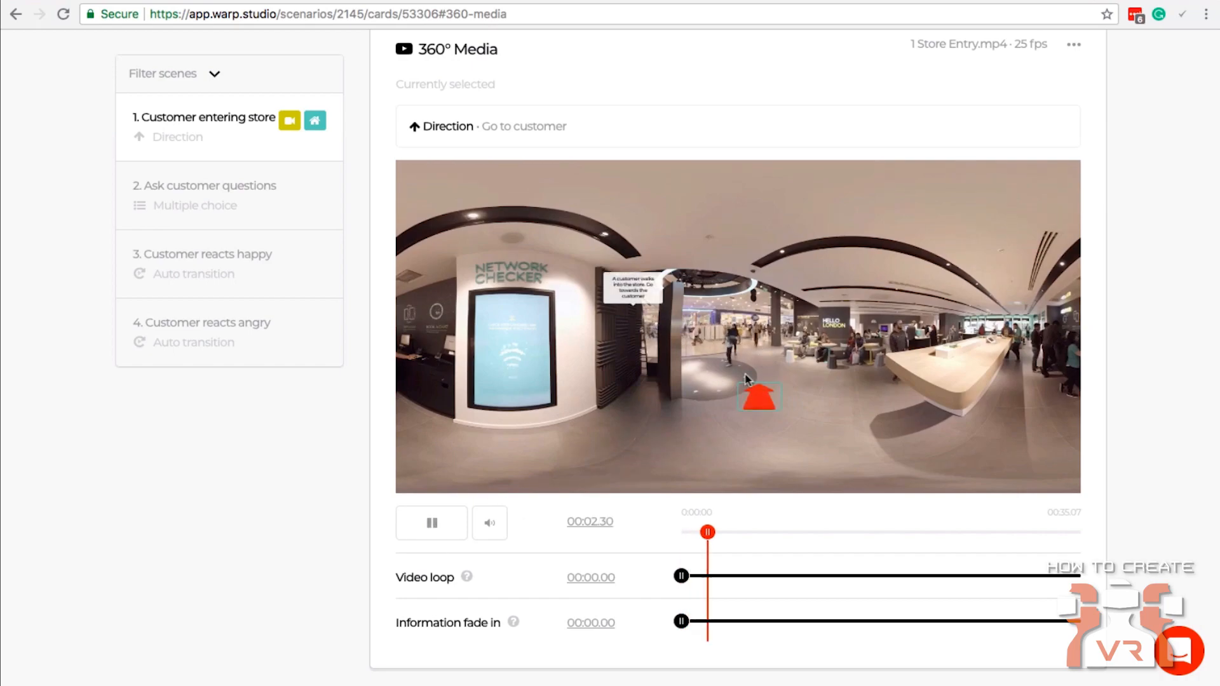
click(426, 528)
mouse_move(735, 532)
mouse_down()
mouse_move(751, 532)
mouse_move(737, 534)
mouse_up()
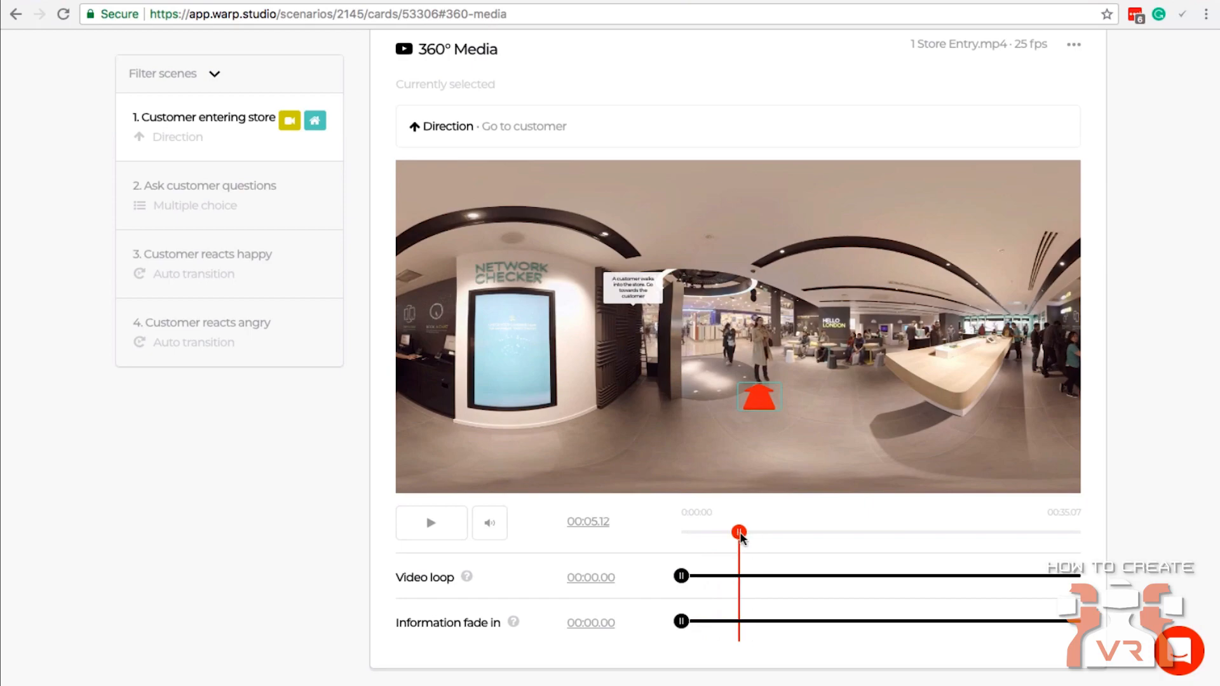
click(445, 537)
click(445, 537)
drag(682, 624, 755, 626)
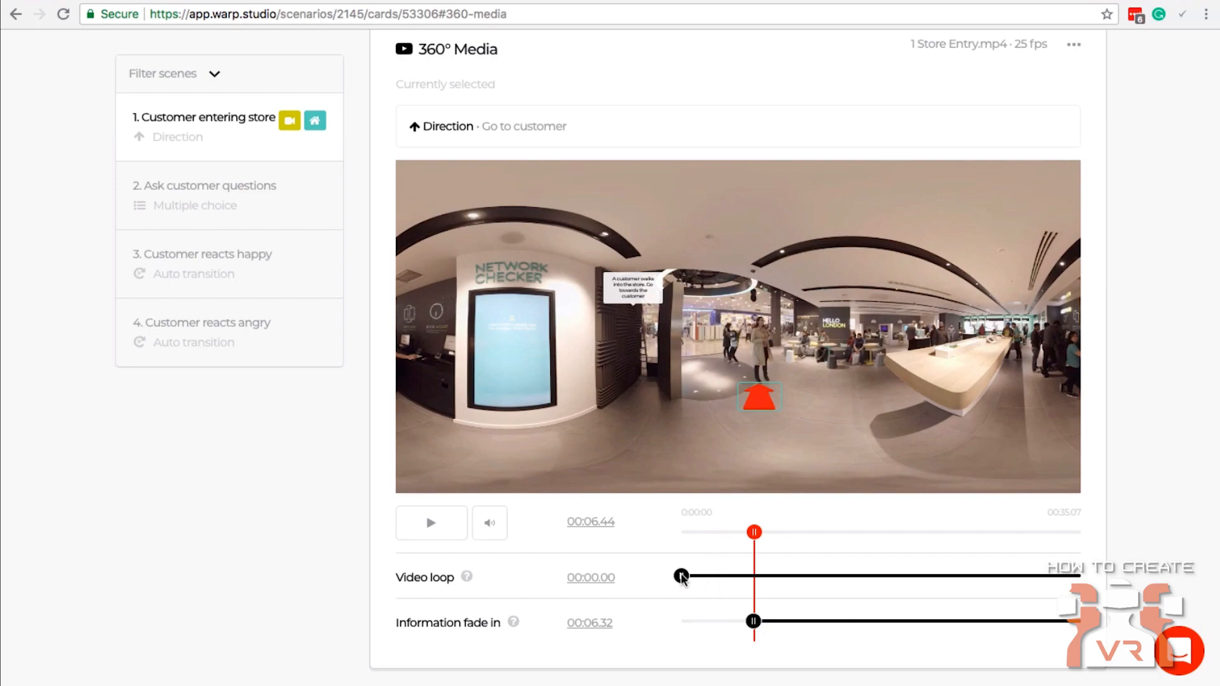
Set the start of the video loop to 00:11.39, previewing the jump from the video's end to the loop start.
drag(681, 577, 820, 577)
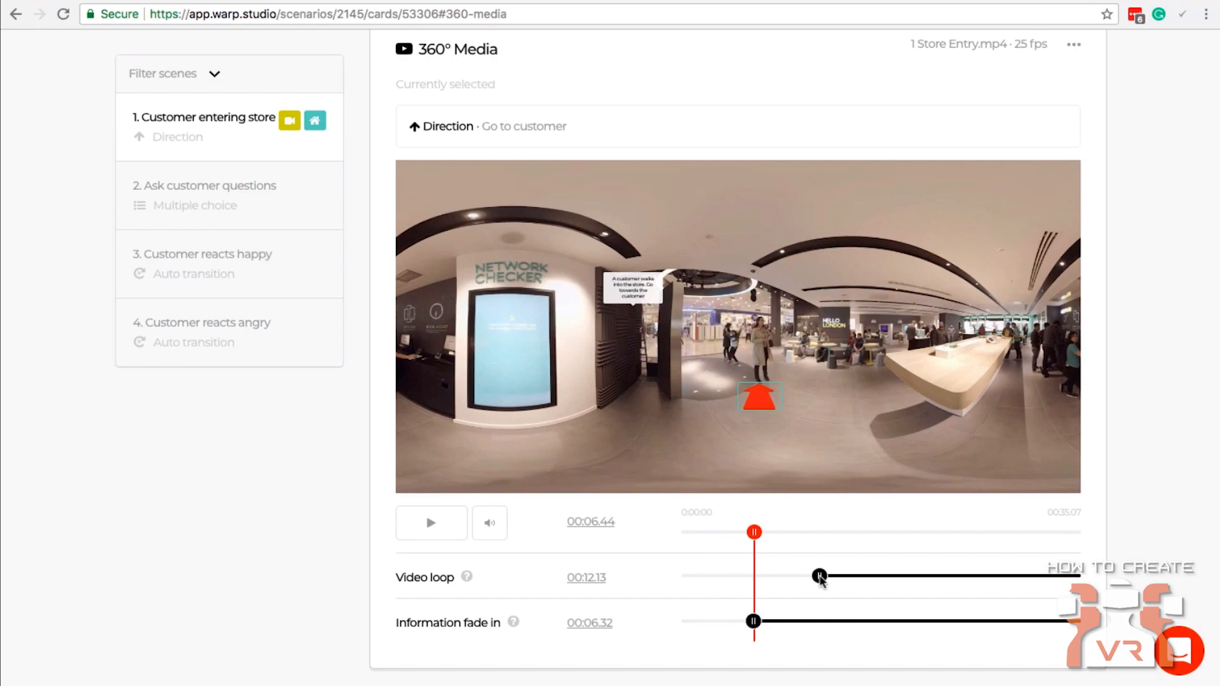
drag(754, 532, 872, 540)
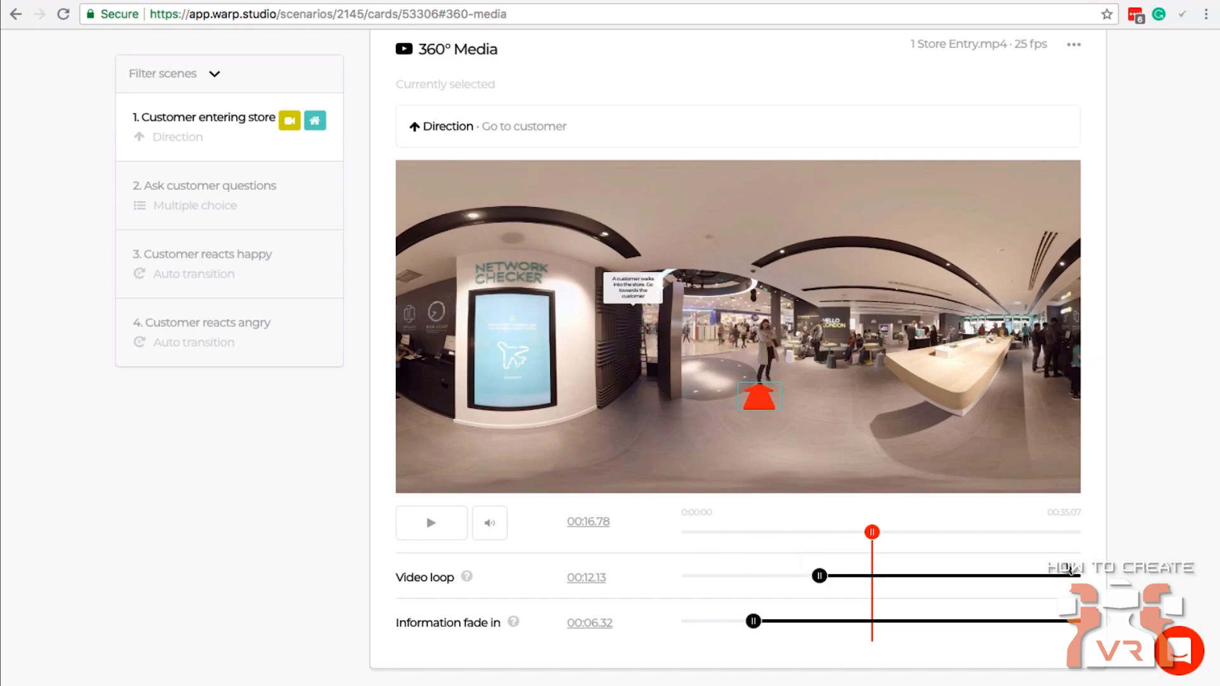
drag(872, 532, 1059, 532)
click(410, 515)
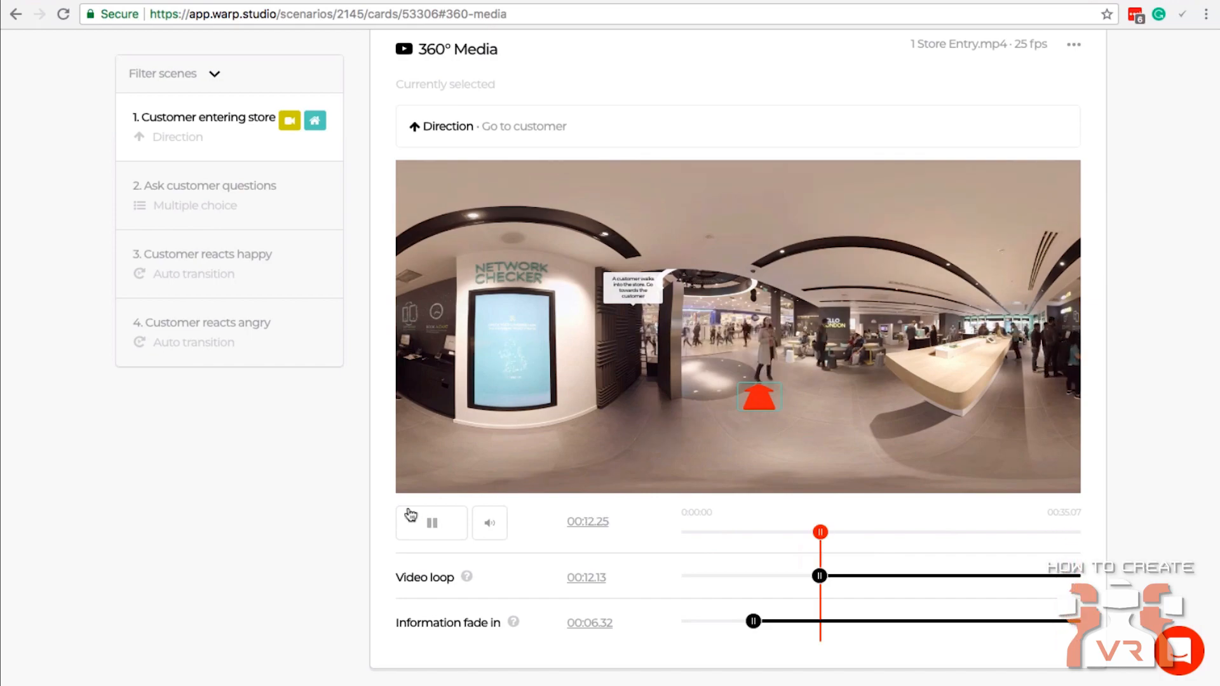
click(422, 521)
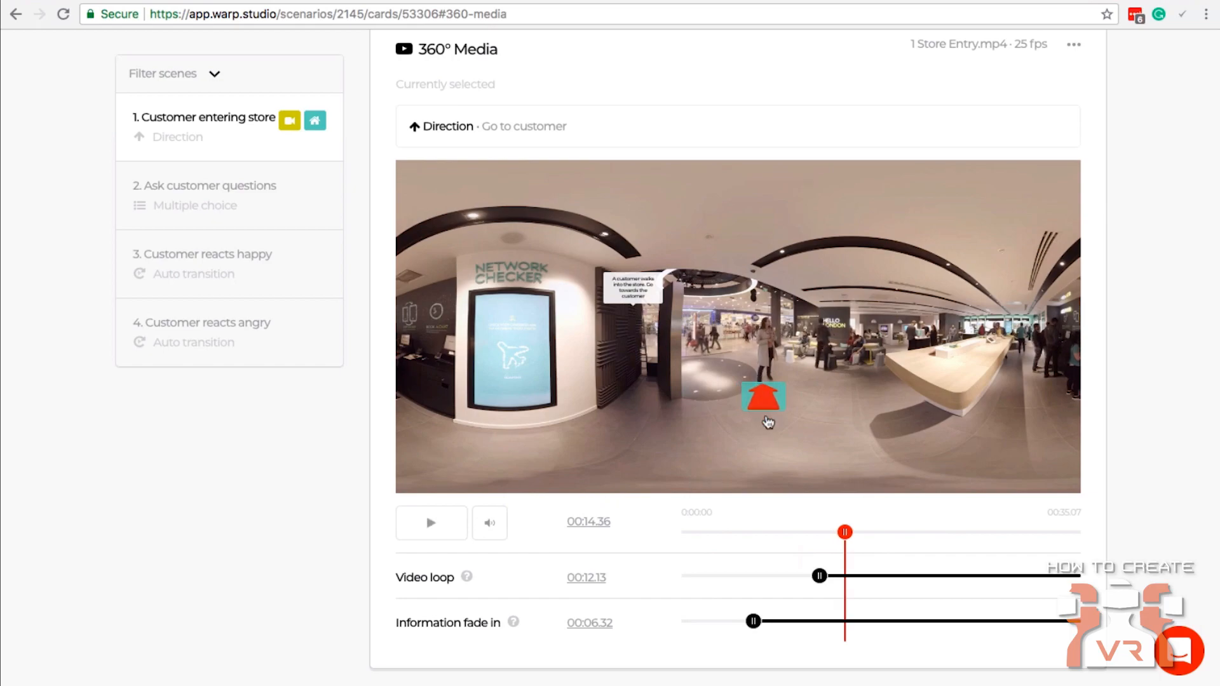
mouse_move(822, 576)
mouse_down()
mouse_move(838, 579)
mouse_move(819, 582)
mouse_up()
Play the scene video from the beginning to check the fade-in and loop timing, and deselect the direction arrow.
drag(845, 532, 668, 532)
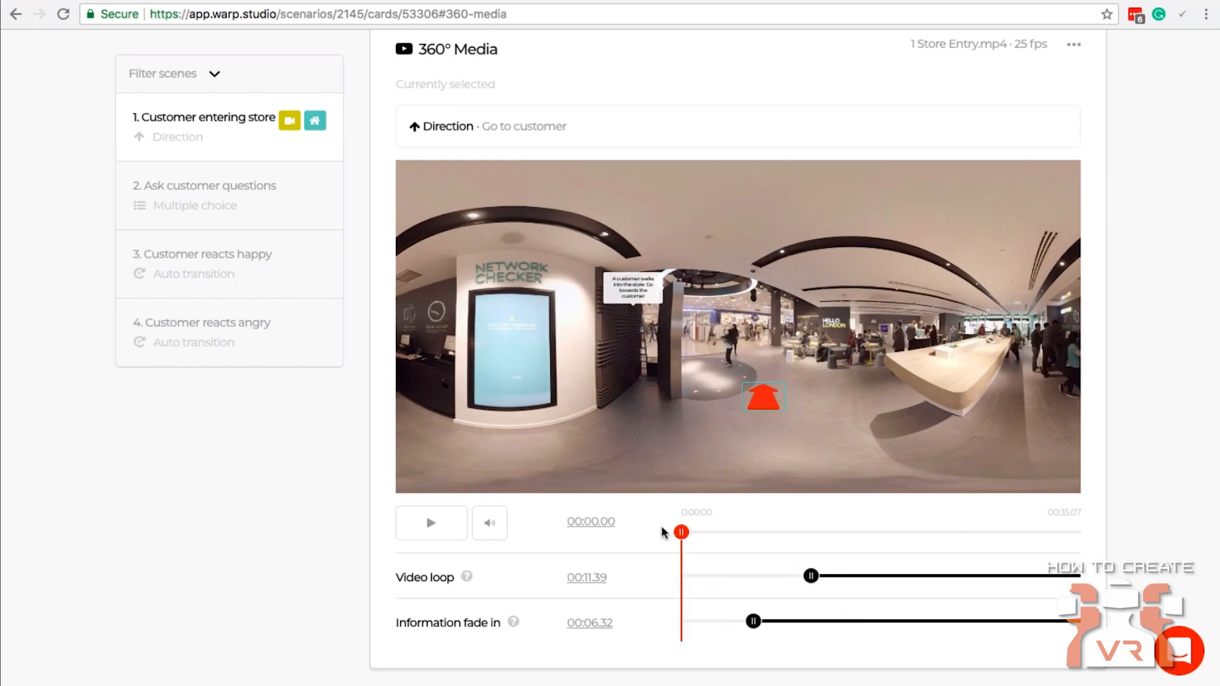
click(450, 538)
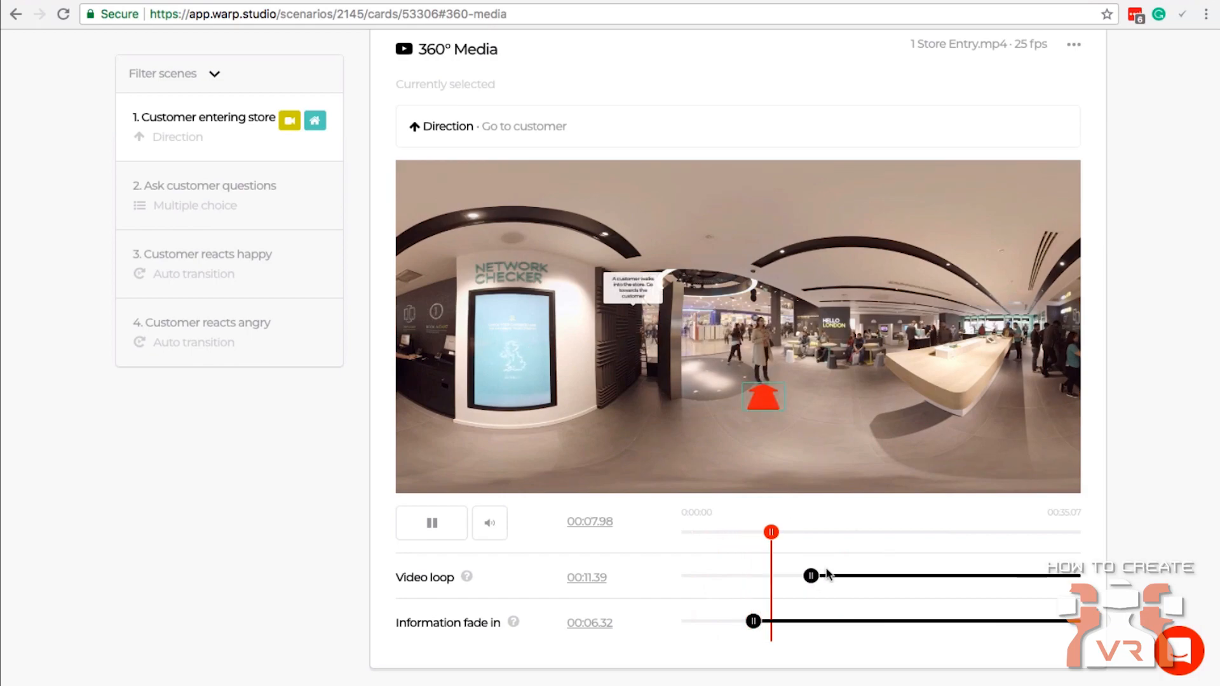
click(432, 524)
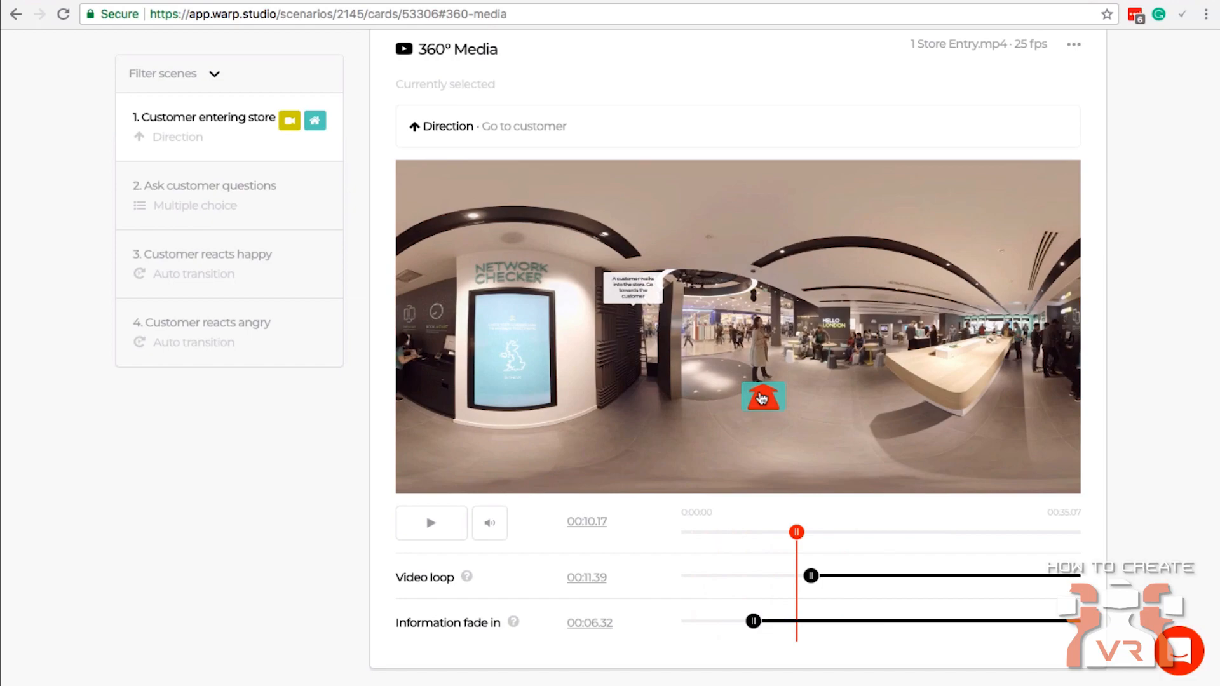
click(797, 398)
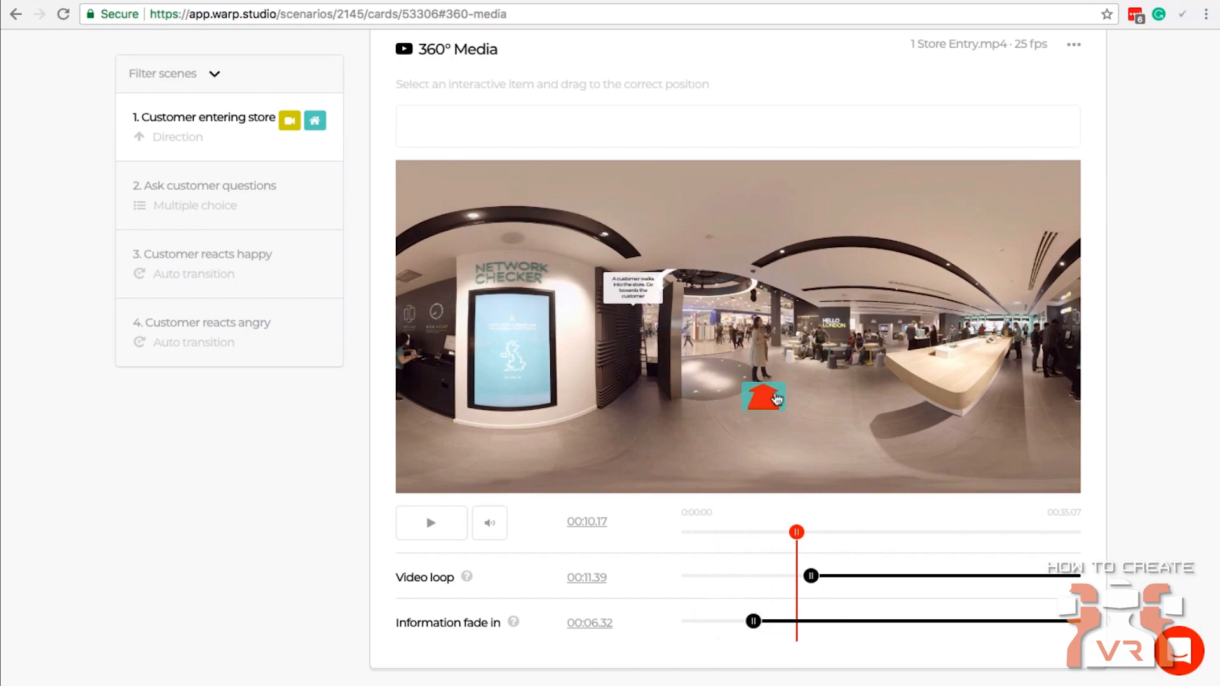
Enable "Show information in look direction" for the information text and, with the video at 00:02.36, move the text over the Network Checker screen.
scroll(763, 397, up, 1)
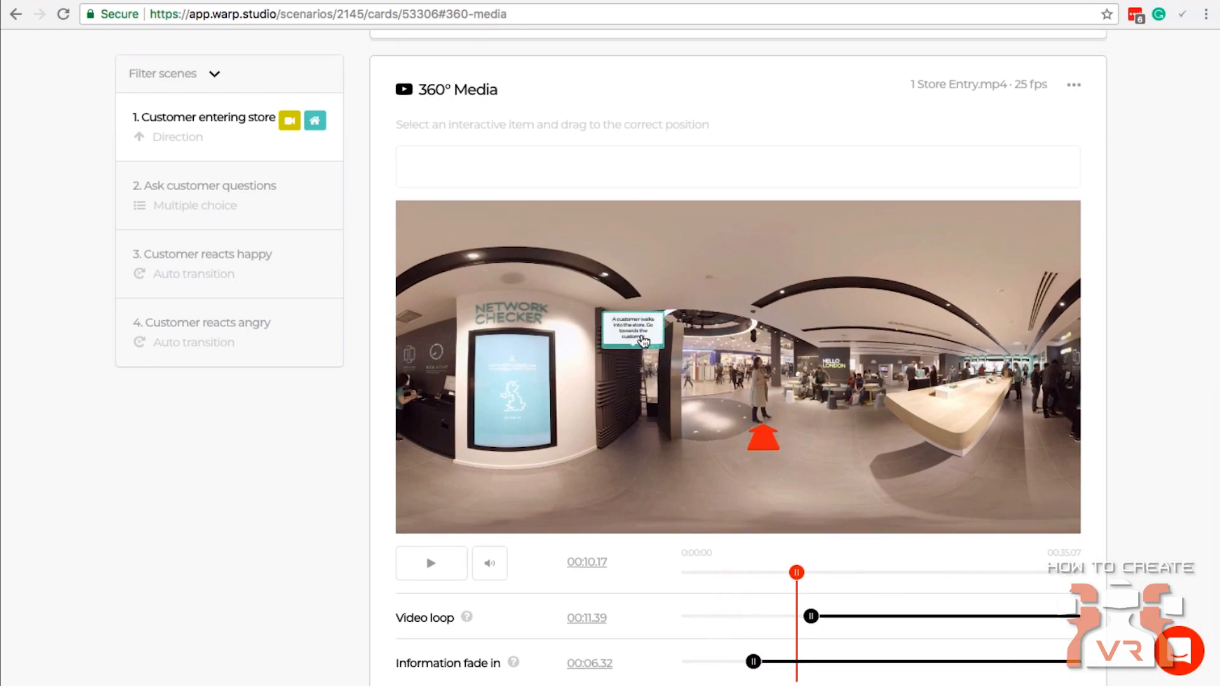
click(645, 338)
drag(646, 338, 681, 372)
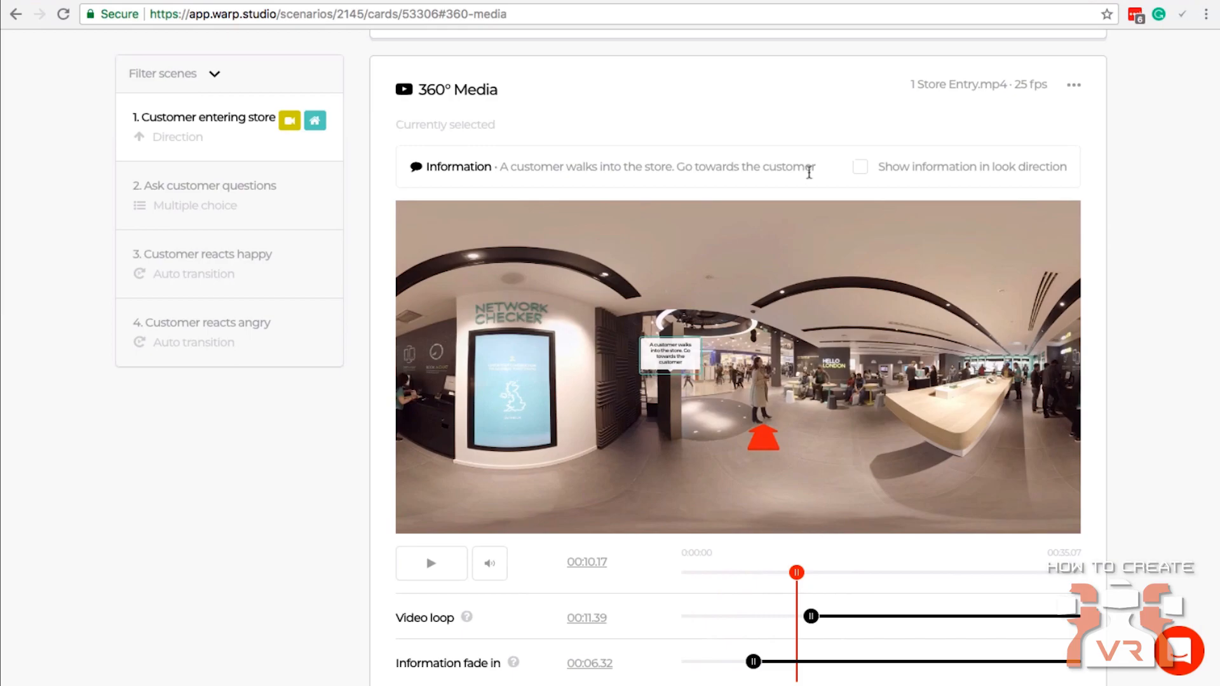
drag(670, 358, 614, 374)
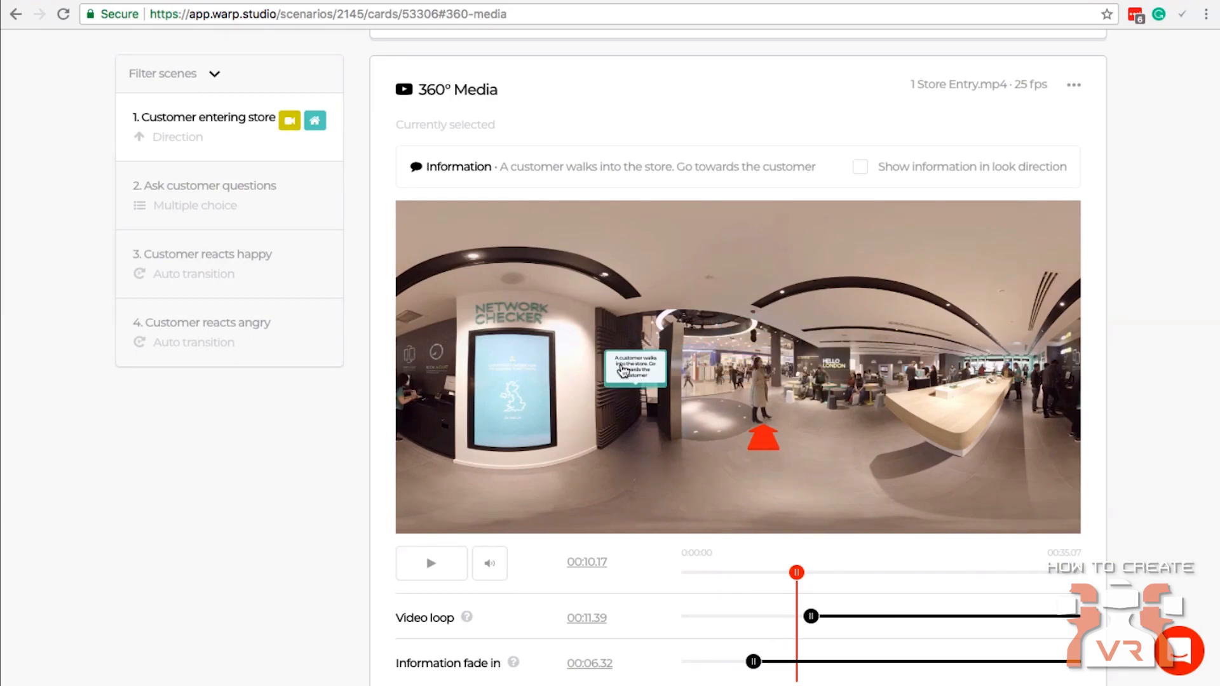
click(861, 167)
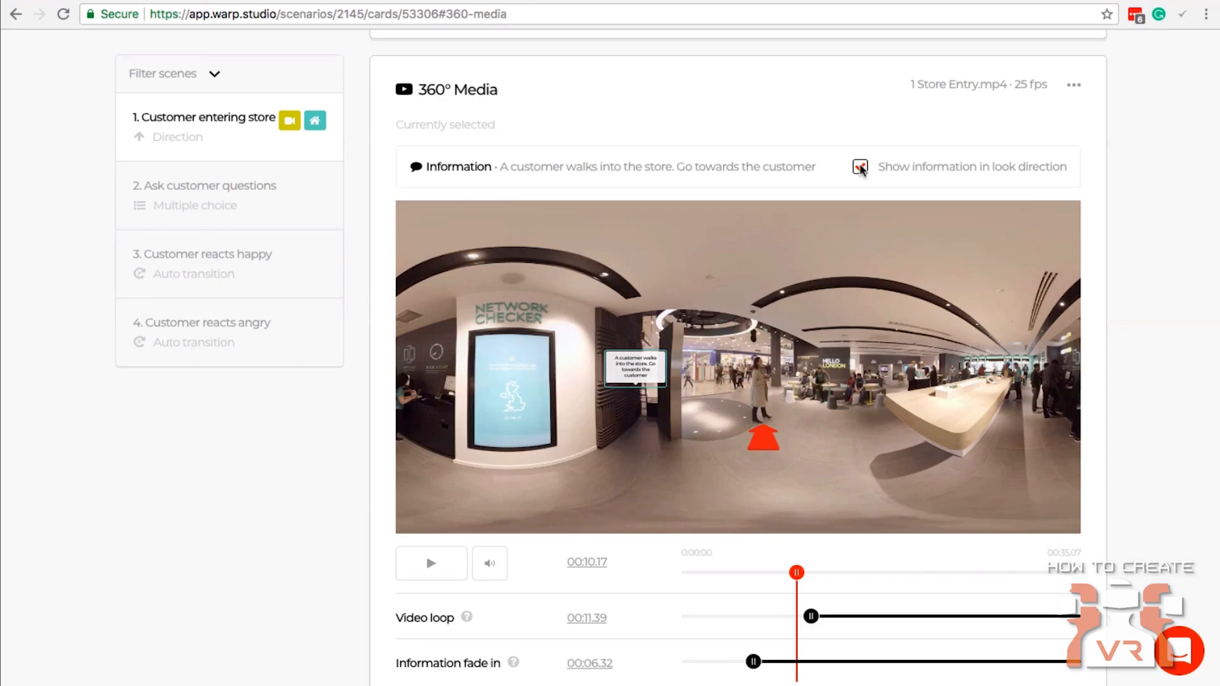
drag(796, 573, 705, 571)
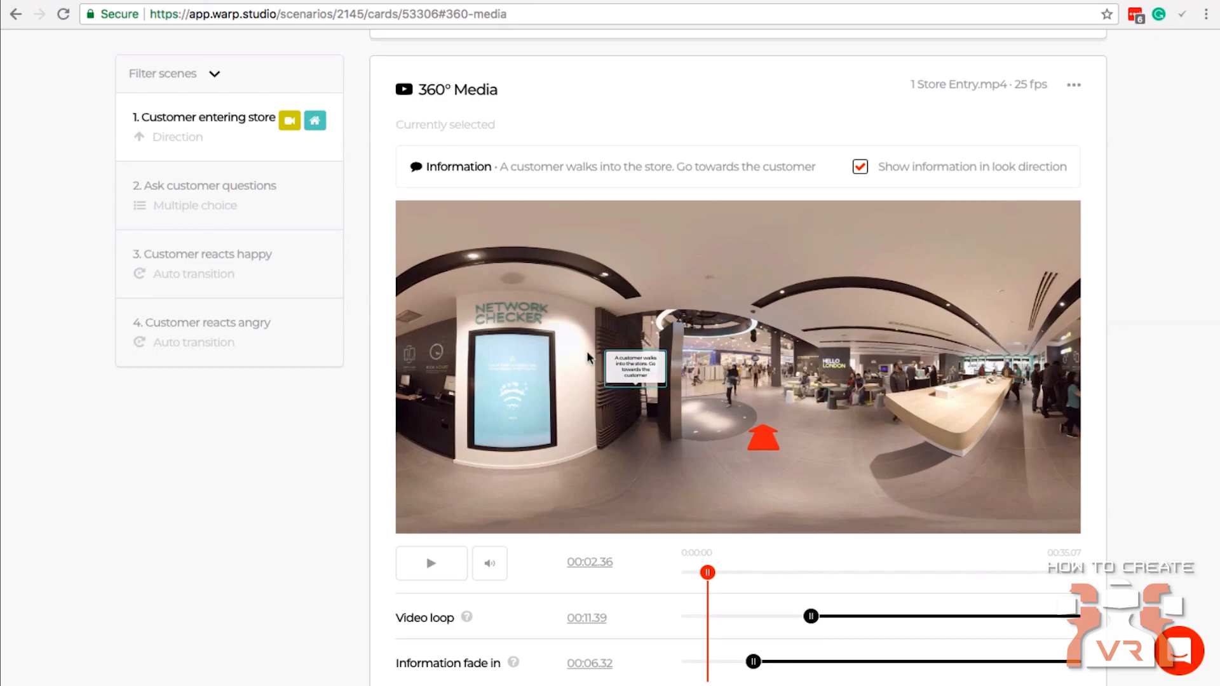
drag(628, 375, 527, 361)
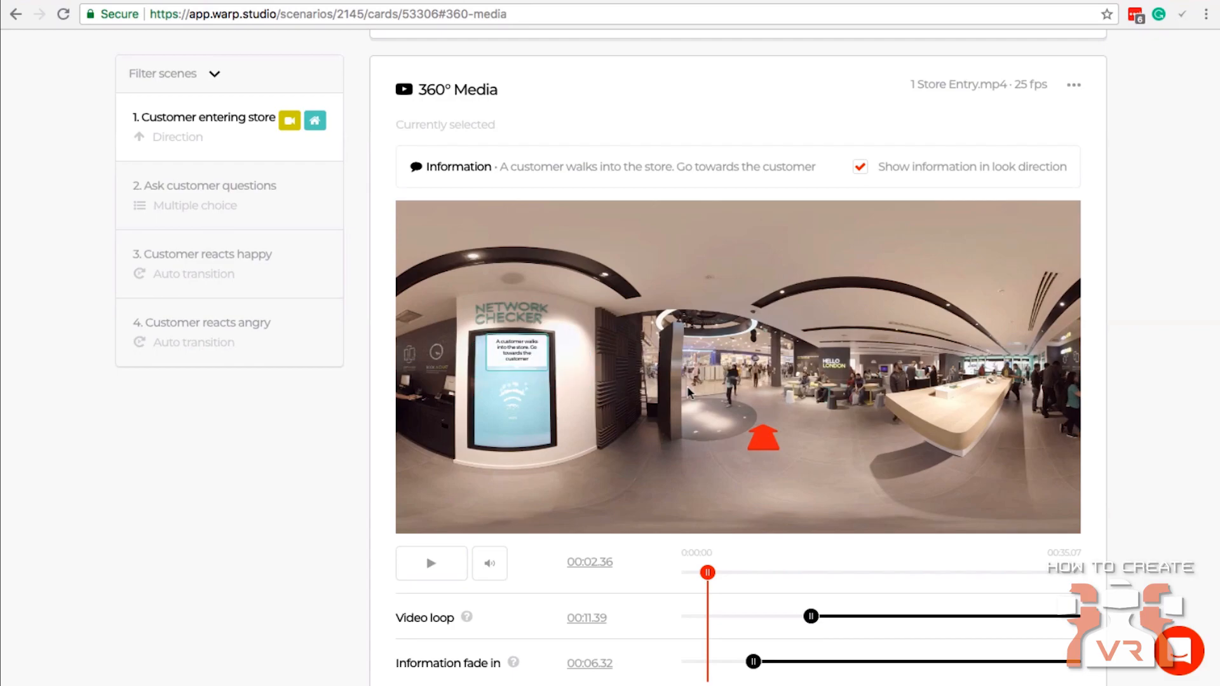
Open scene 2, "Ask customer questions", and assign 2 Waiting.mp4 as its 360° media.
click(775, 450)
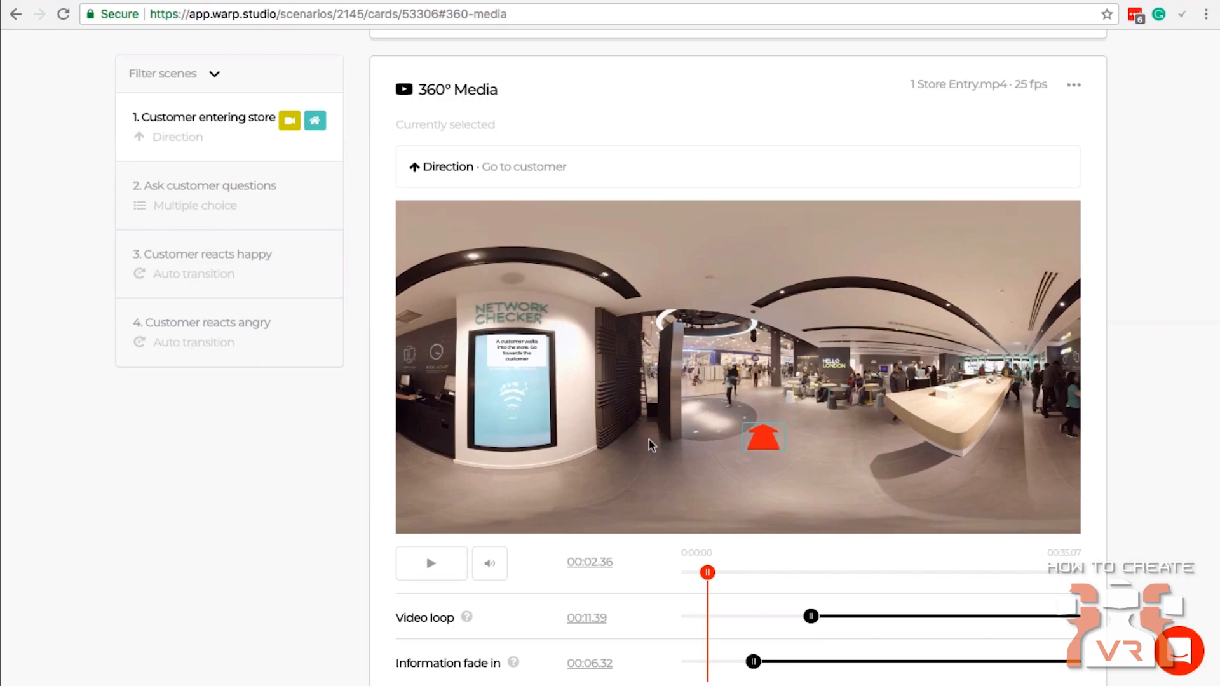
scroll(574, 441, up, 1)
scroll(574, 441, up, 10)
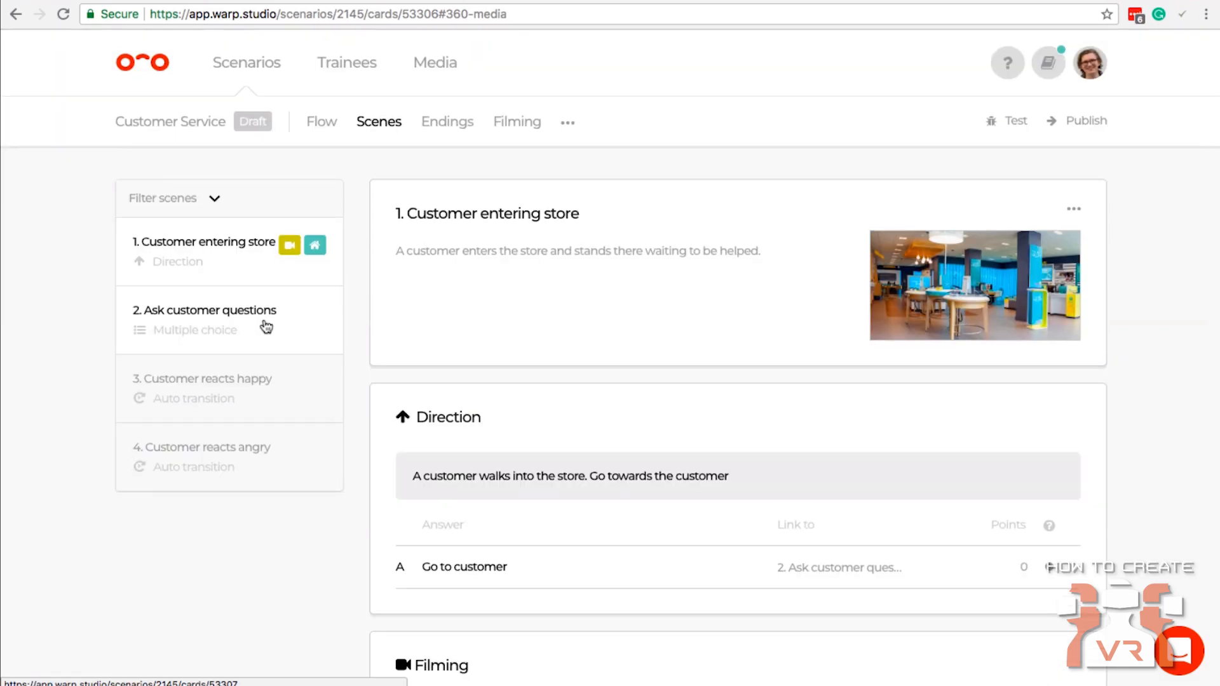
click(266, 326)
scroll(696, 342, down, 5)
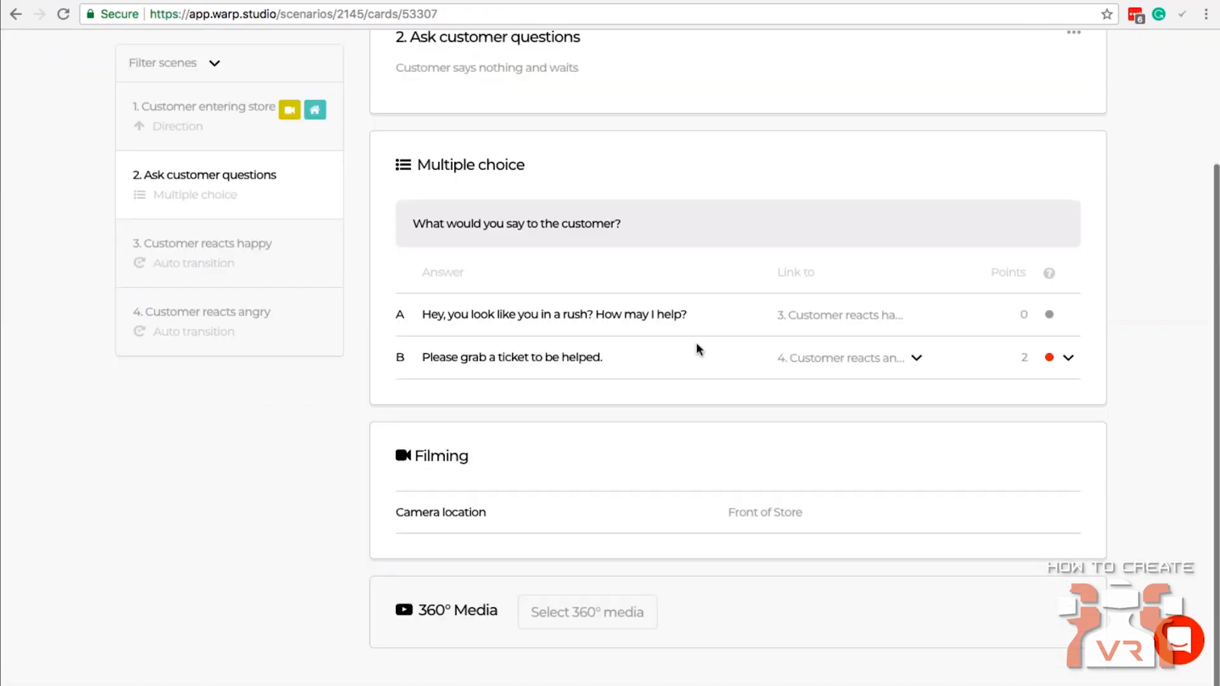
click(588, 622)
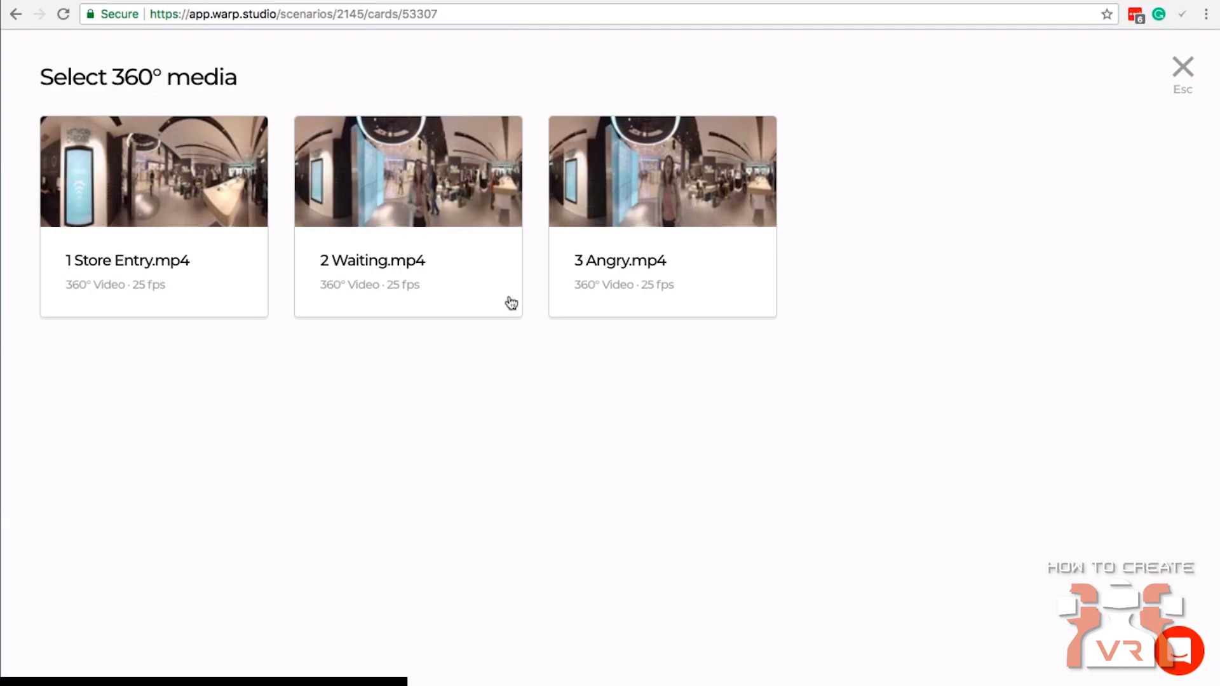
click(446, 205)
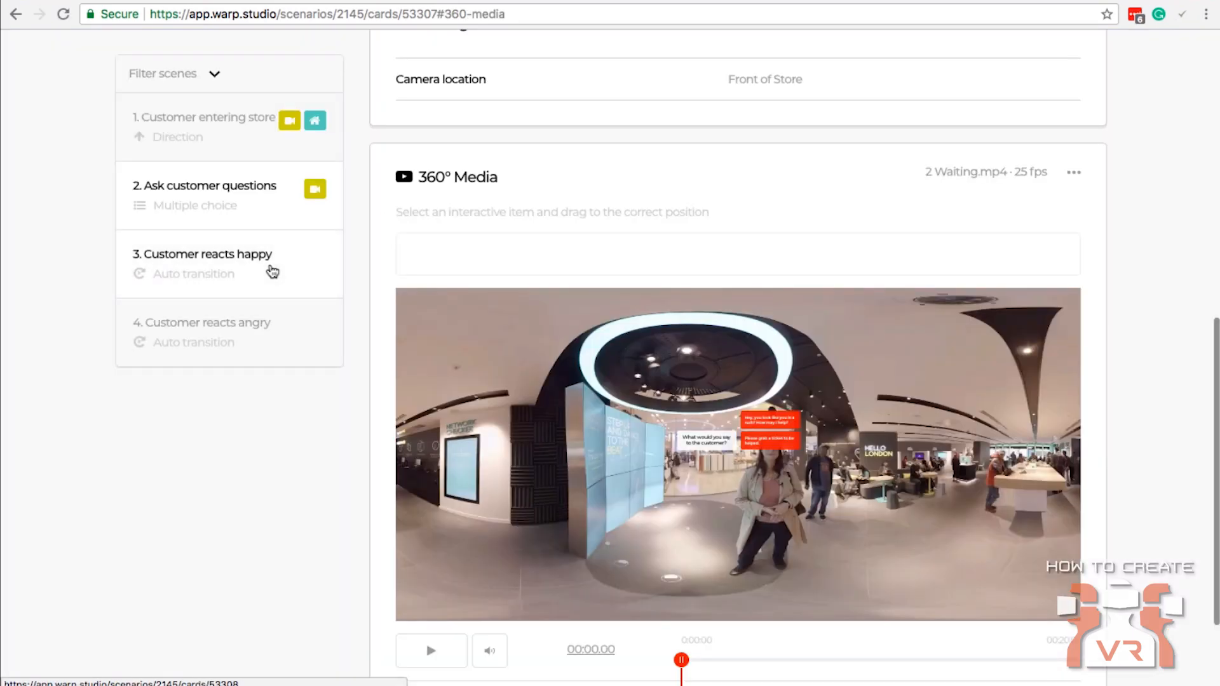
Assign 3 Angry.mp4 as the 360° media for both scene 3, "Customer reacts happy", and scene 4, "Customer reacts angry".
click(272, 267)
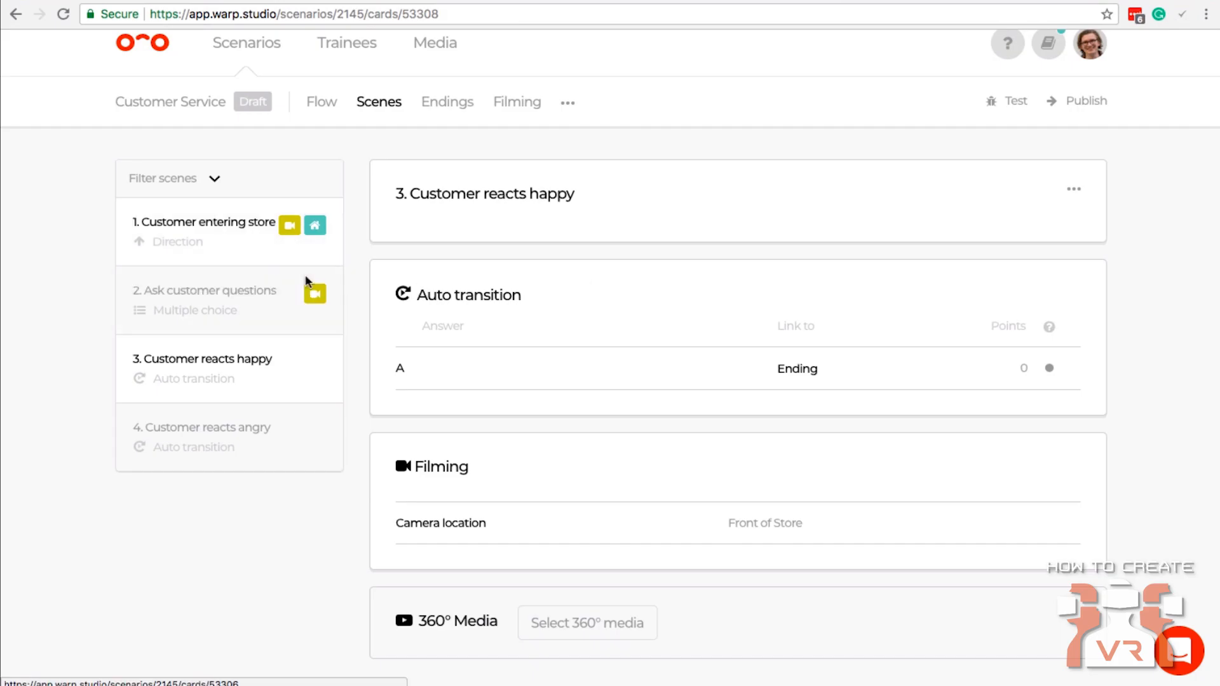
click(621, 623)
click(659, 310)
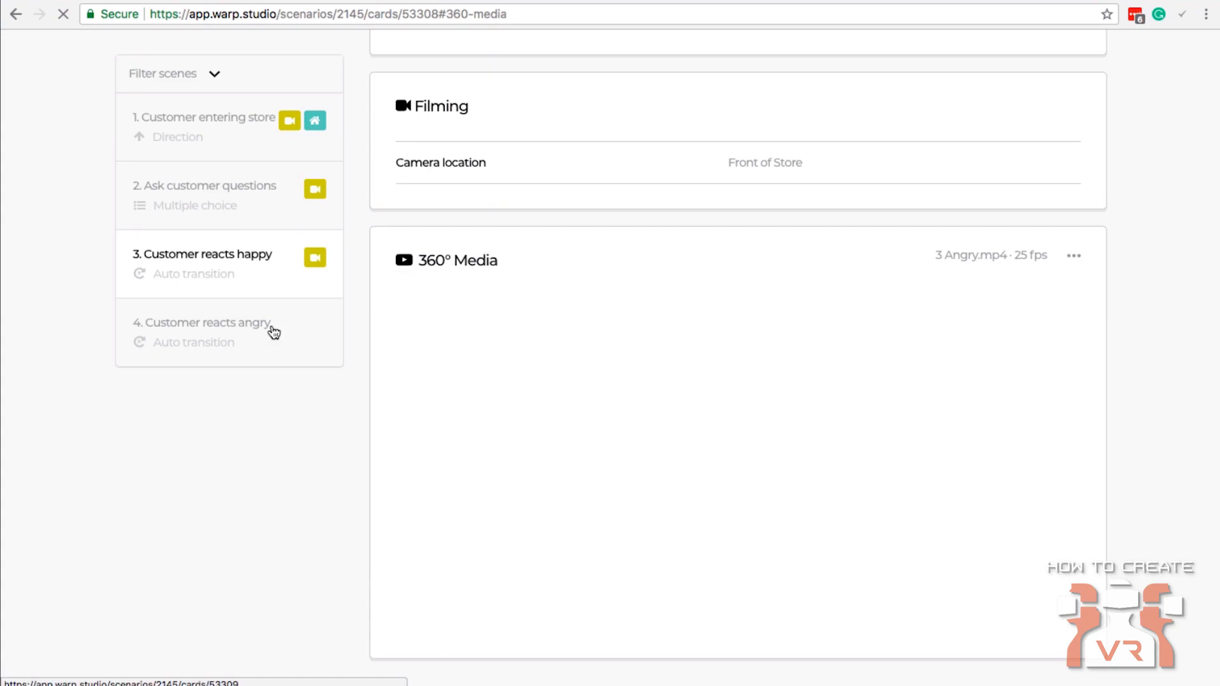
click(261, 337)
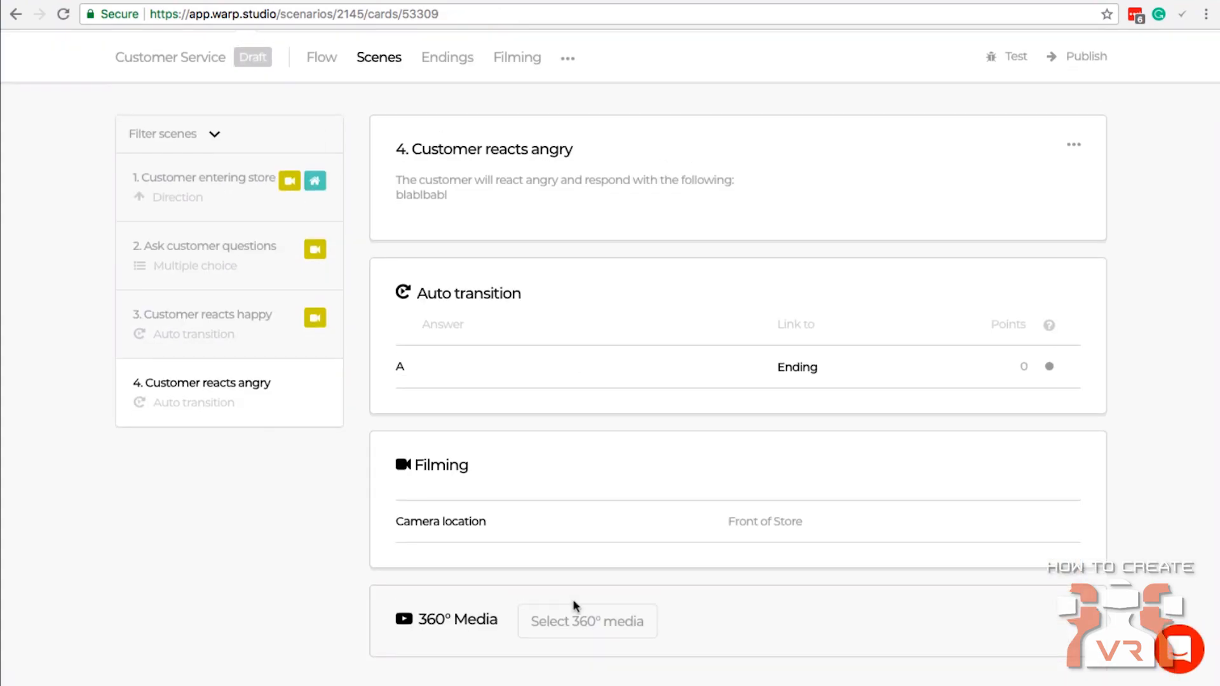
click(572, 620)
click(635, 226)
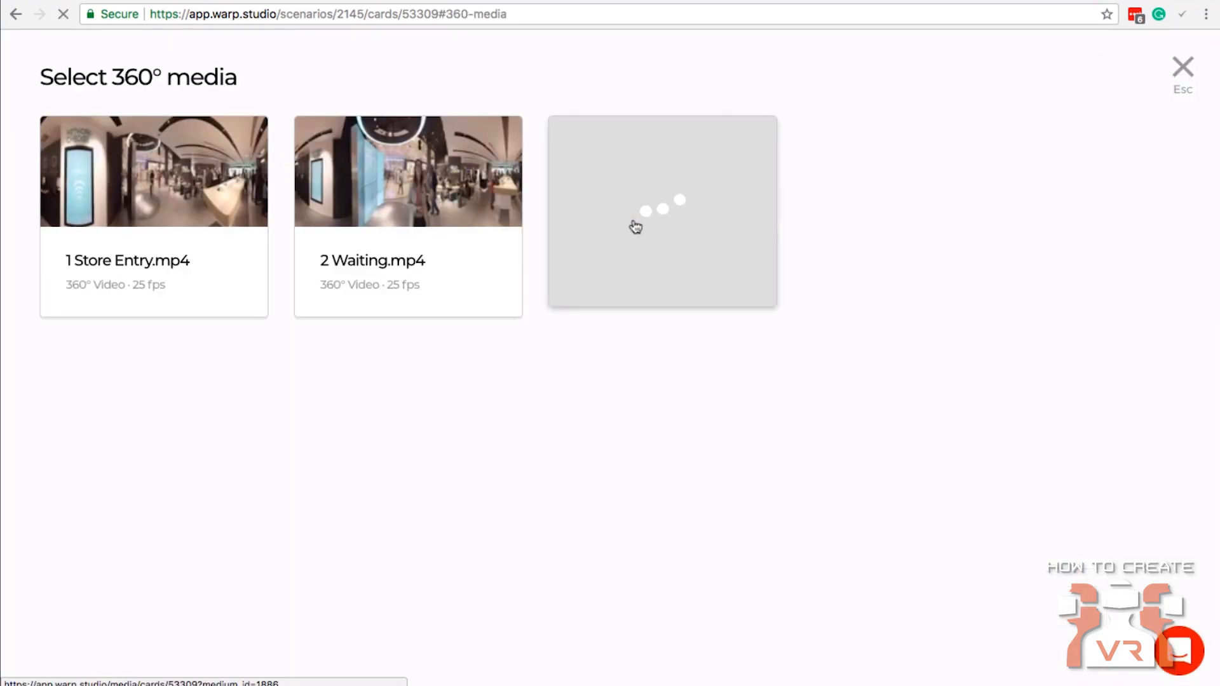
In scene 2, move the question and its answers off the customer to just above the Hello London sign.
click(256, 199)
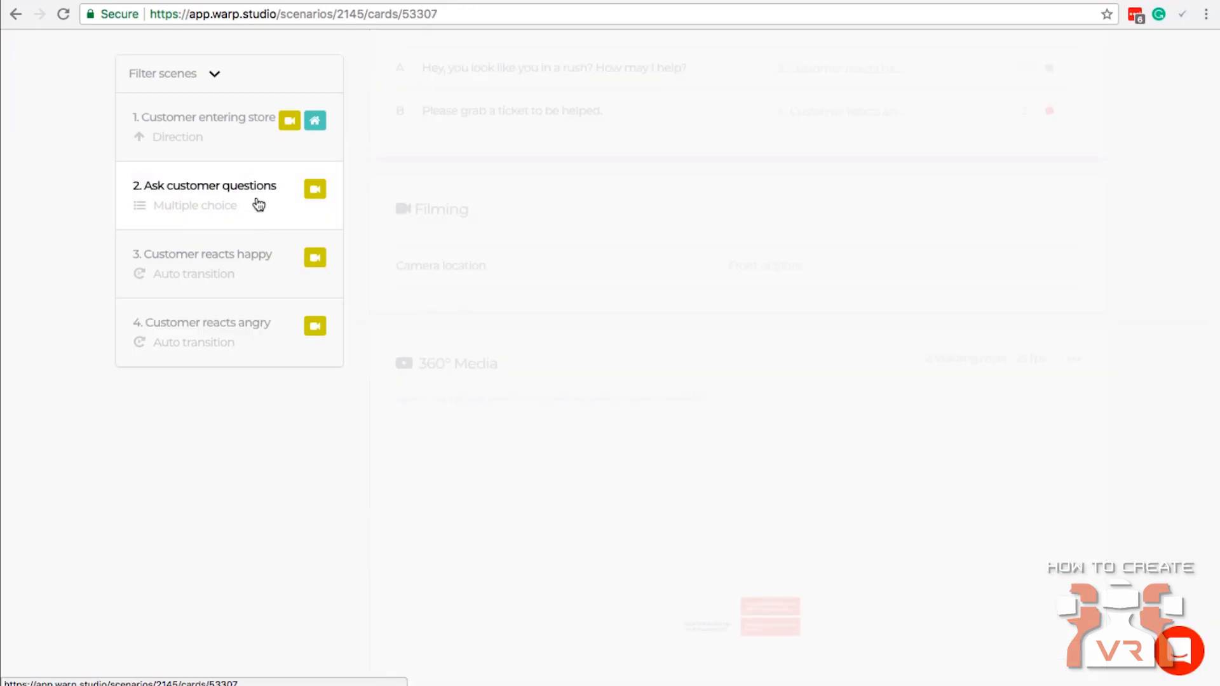
scroll(689, 444, down, 5)
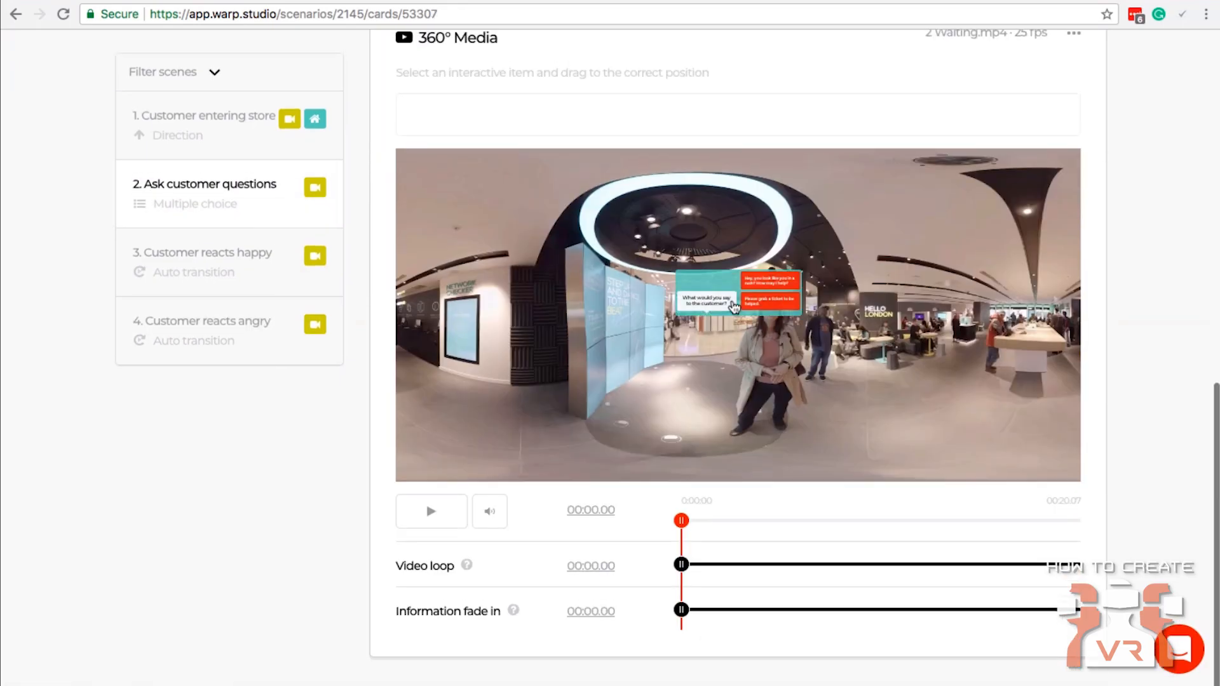
drag(879, 288, 914, 298)
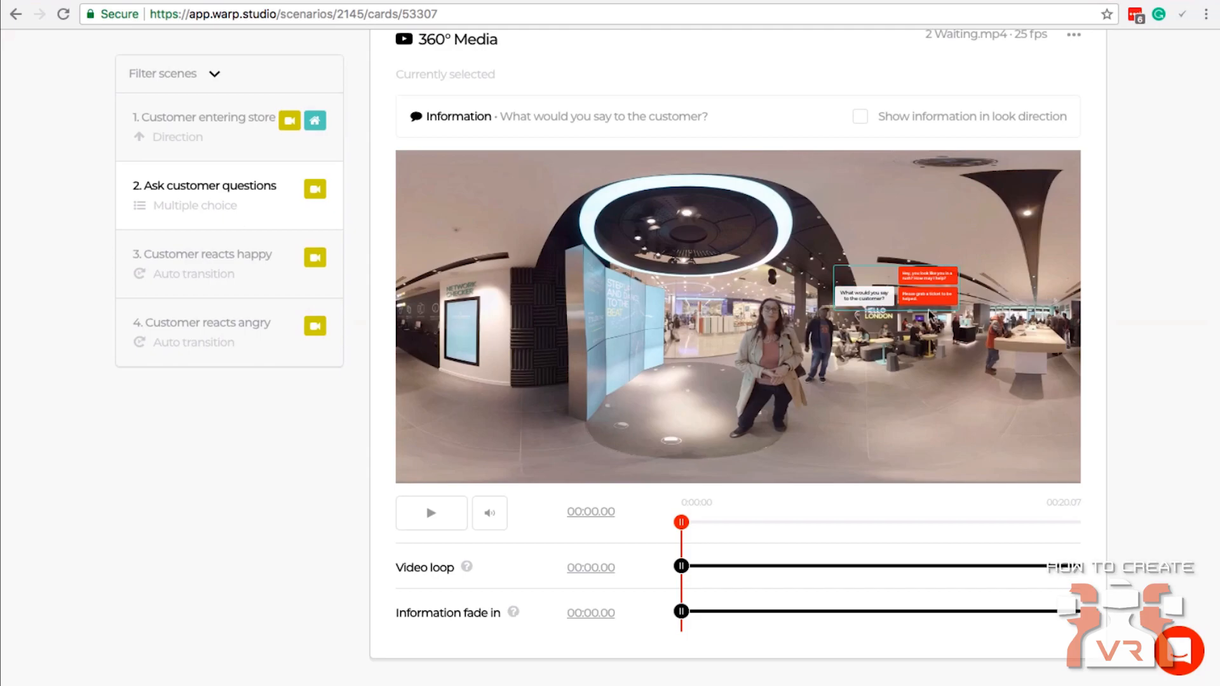
scroll(931, 316, up, 4)
scroll(931, 317, up, 8)
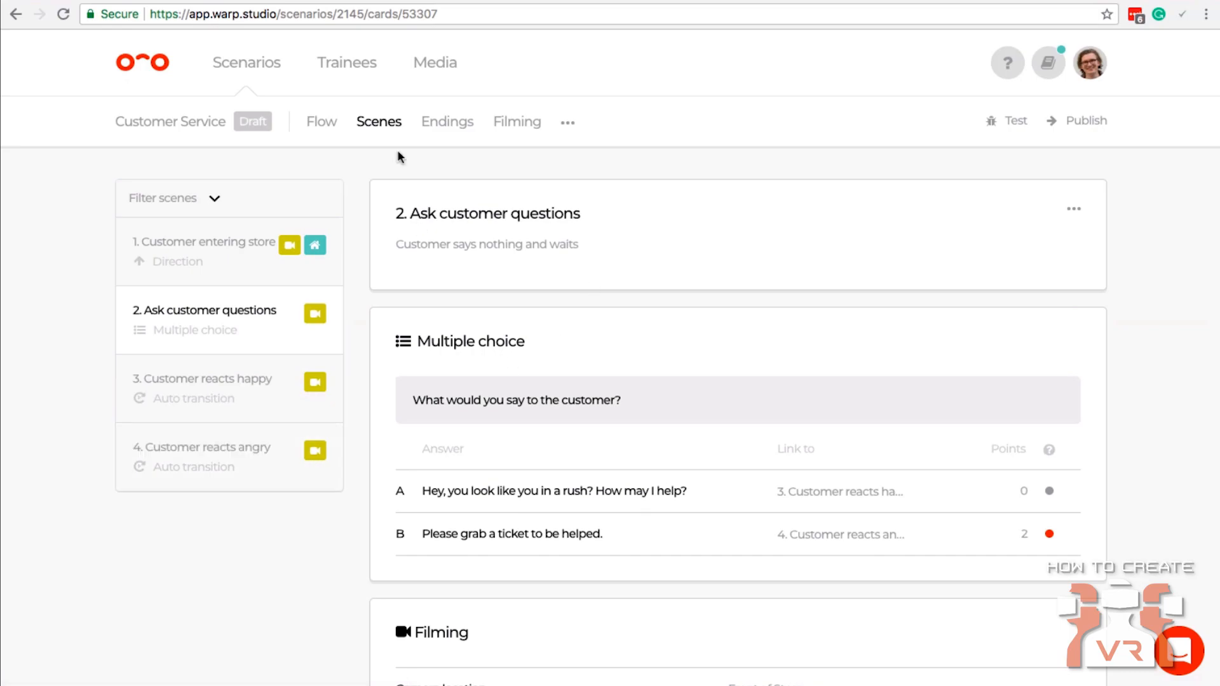
Start publishing the Customer Service scenario from its flow overview, review the scenario details and scene checks, and proceed to scenario access.
click(327, 127)
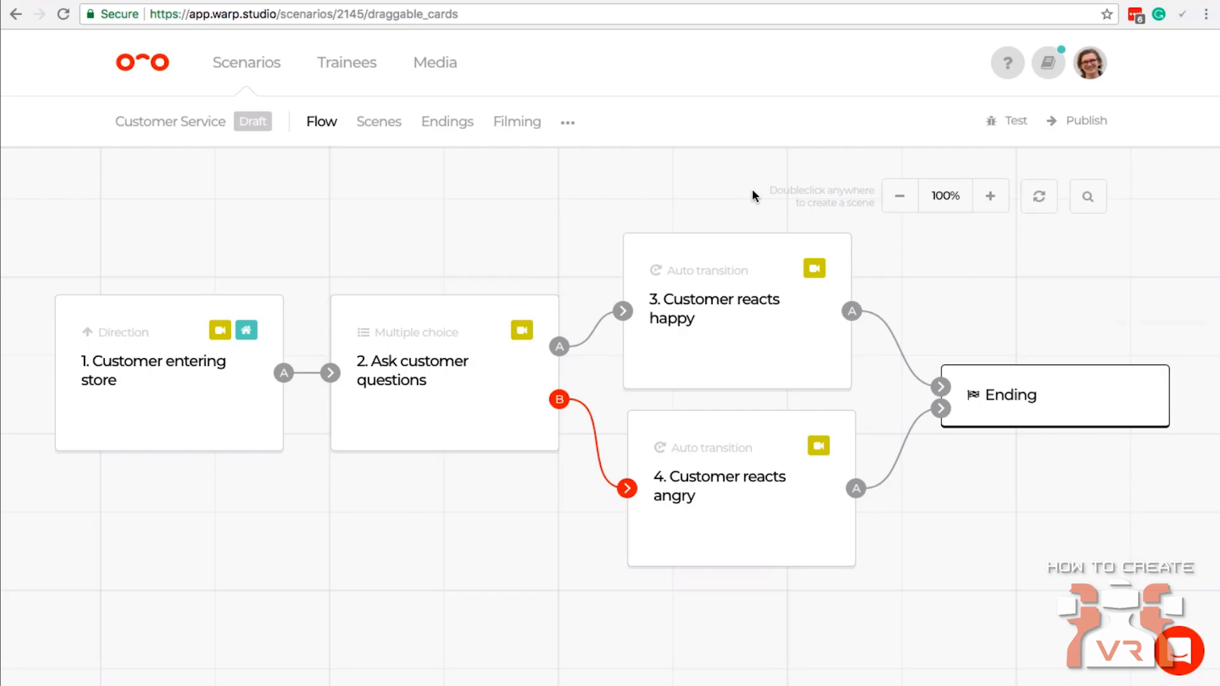
click(1087, 122)
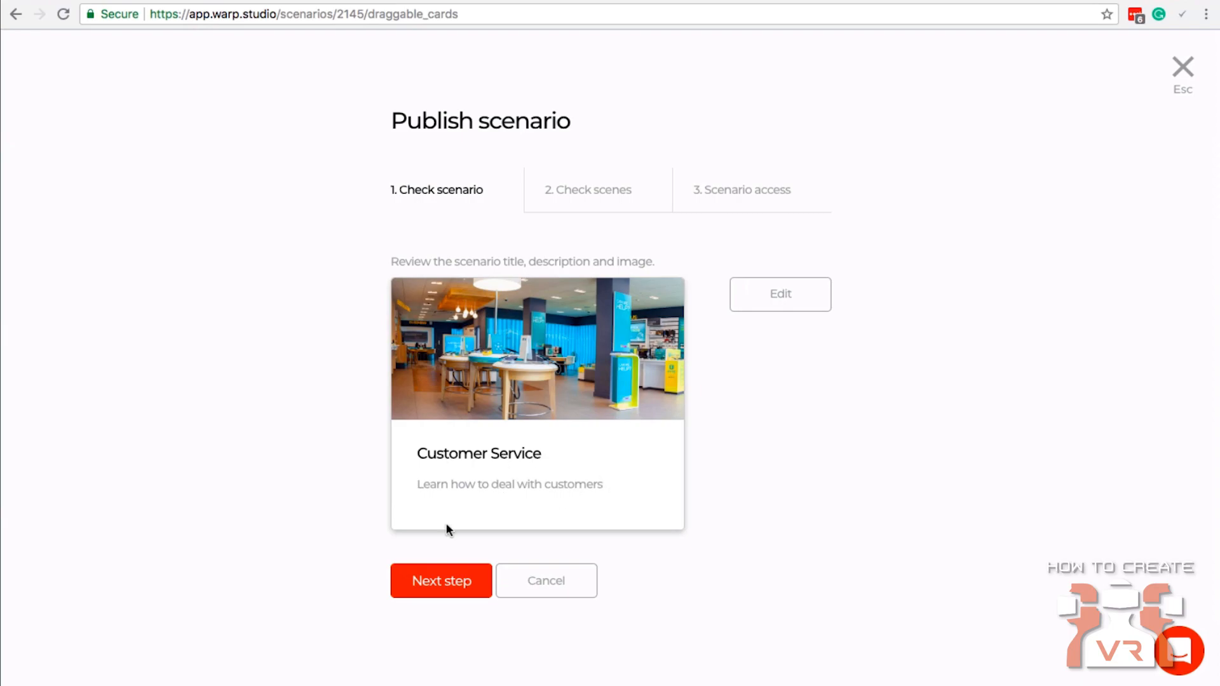
click(436, 581)
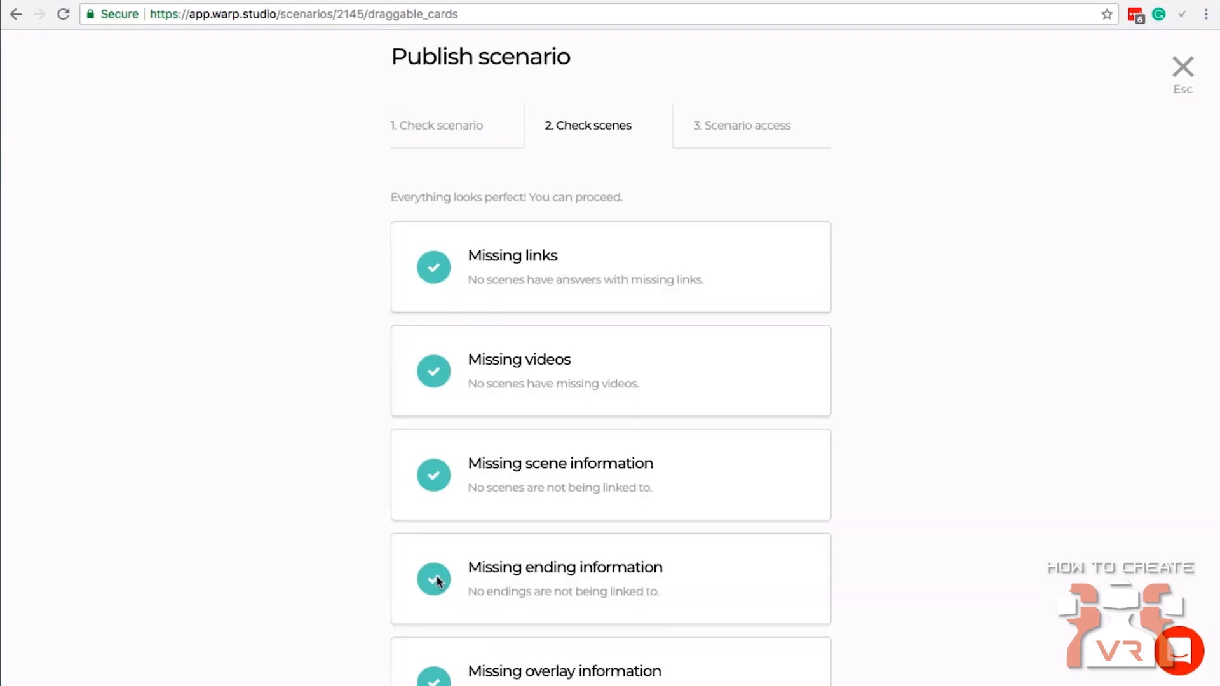
scroll(777, 318, down, 3)
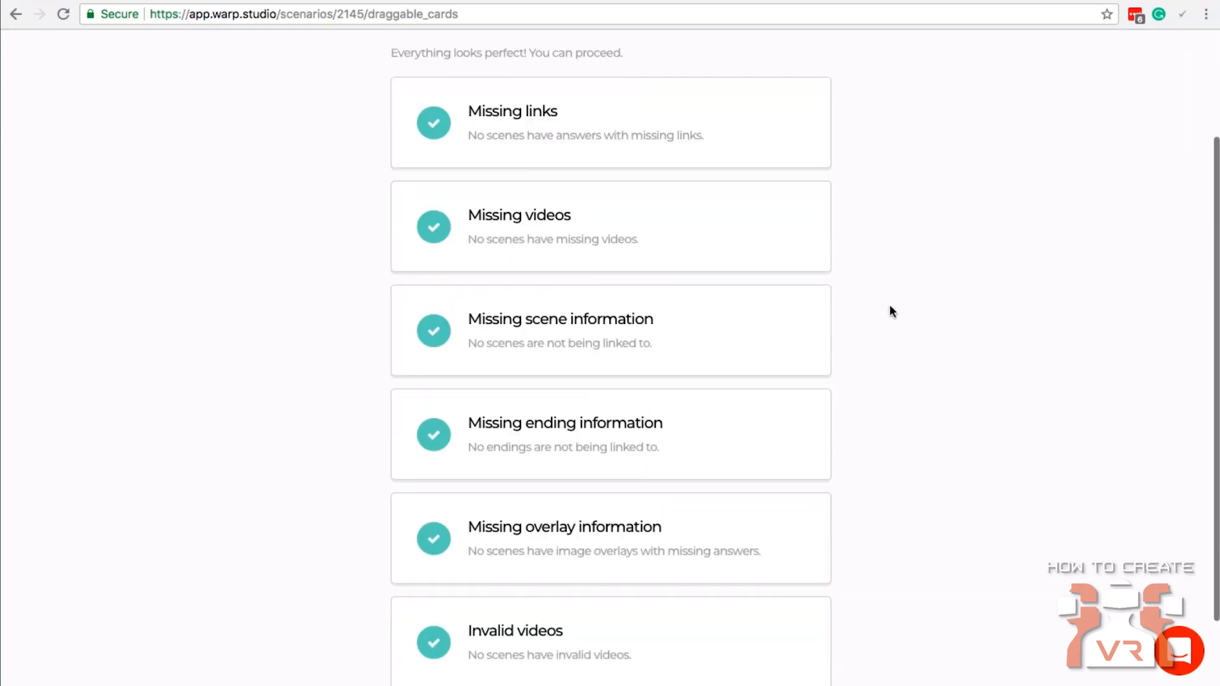
scroll(889, 306, down, 1)
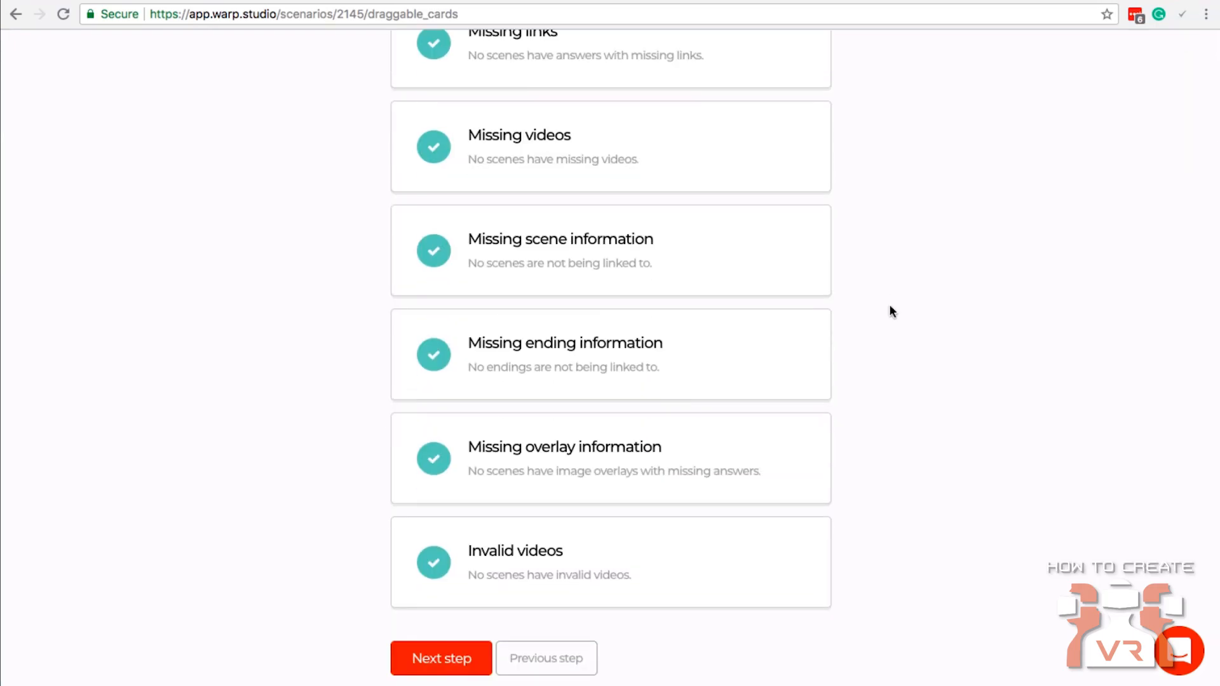
scroll(890, 307, up, 2)
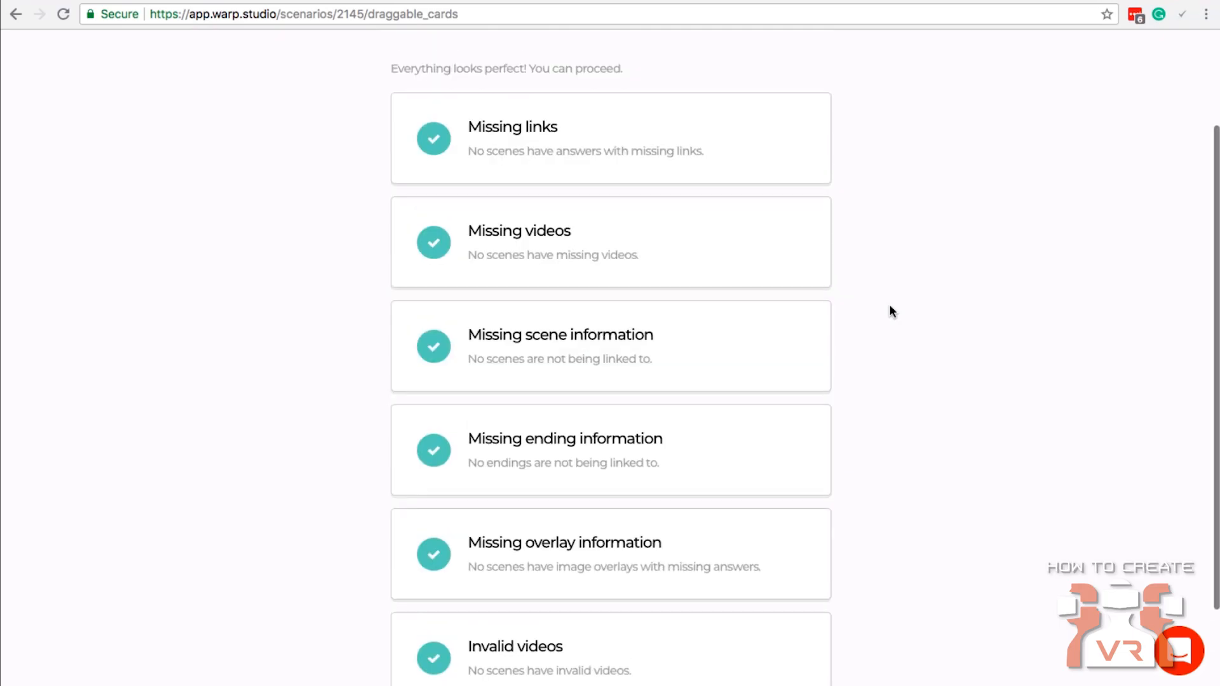
scroll(891, 306, up, 3)
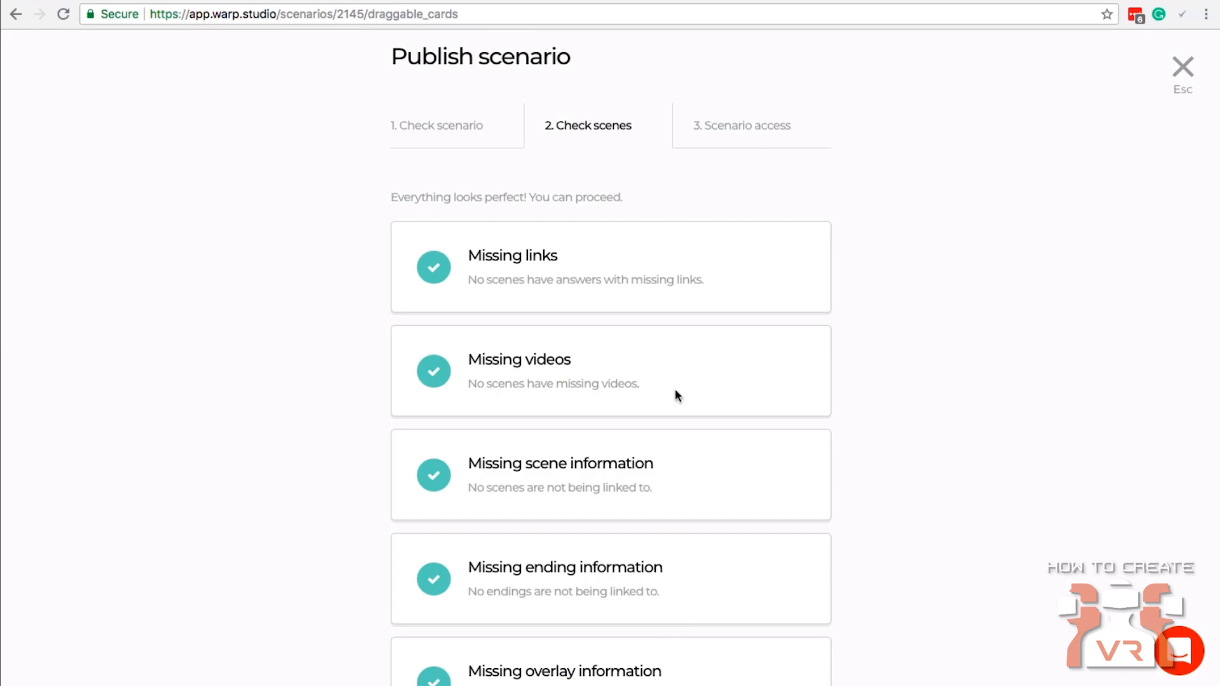
scroll(814, 438, down, 5)
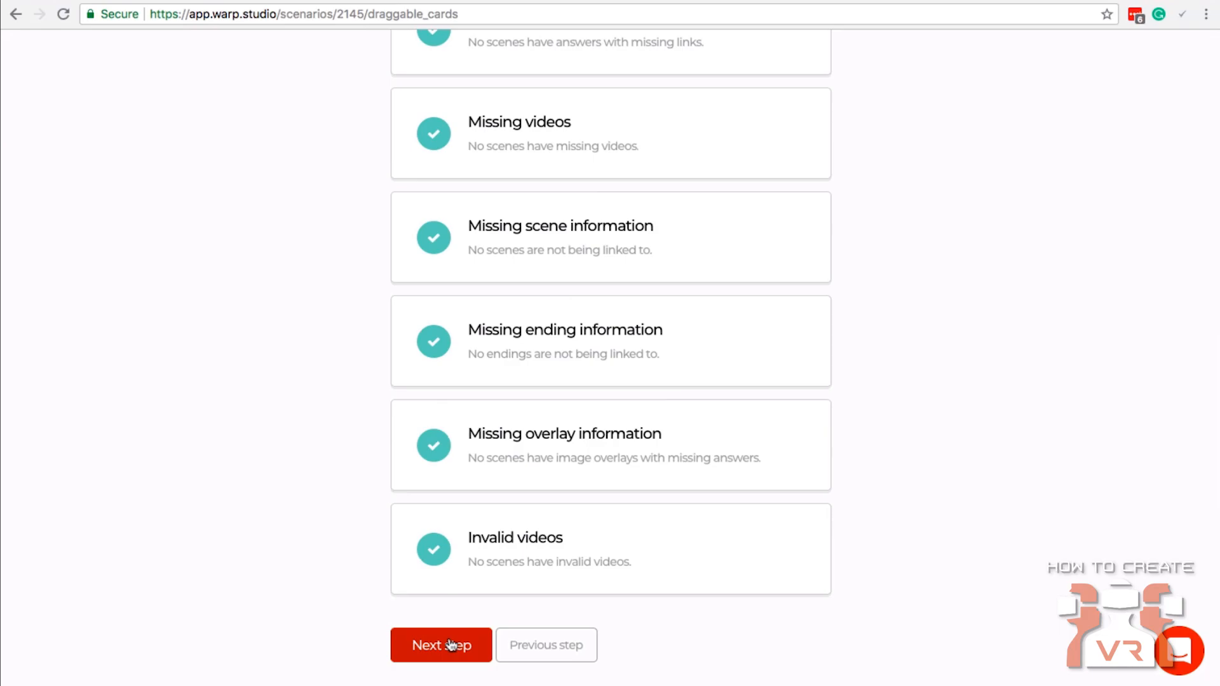
click(451, 646)
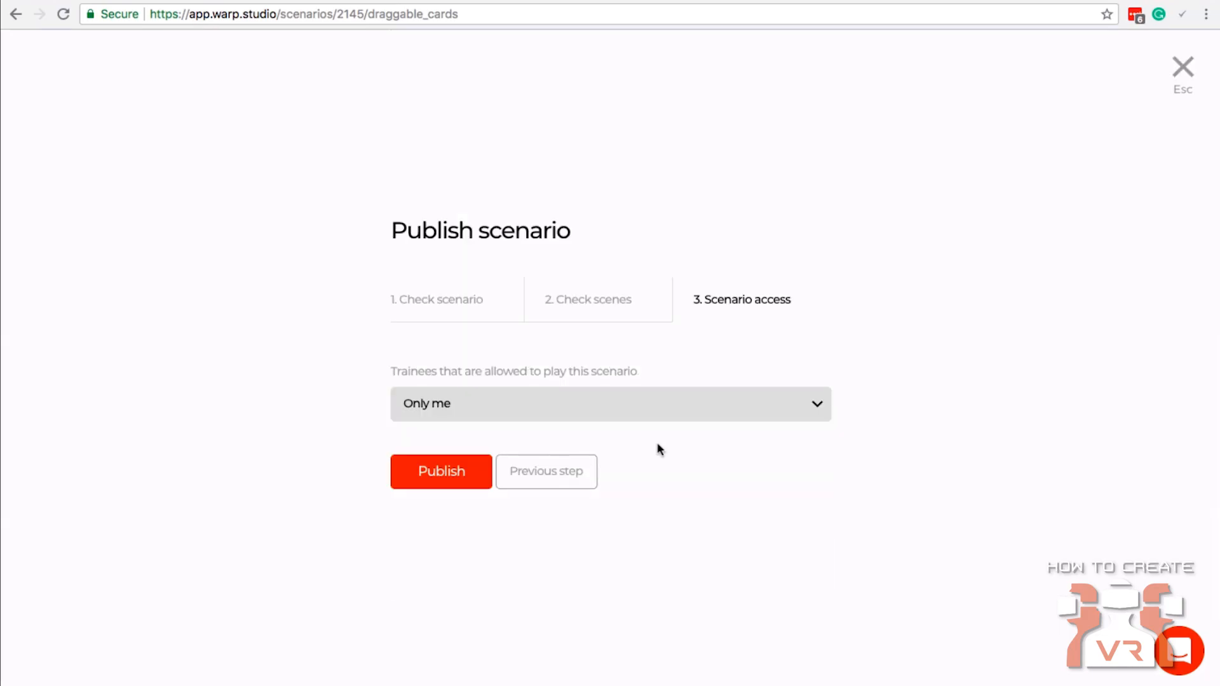
Publish the scenario with play access set to "Only me", and close the publishing notice.
click(658, 418)
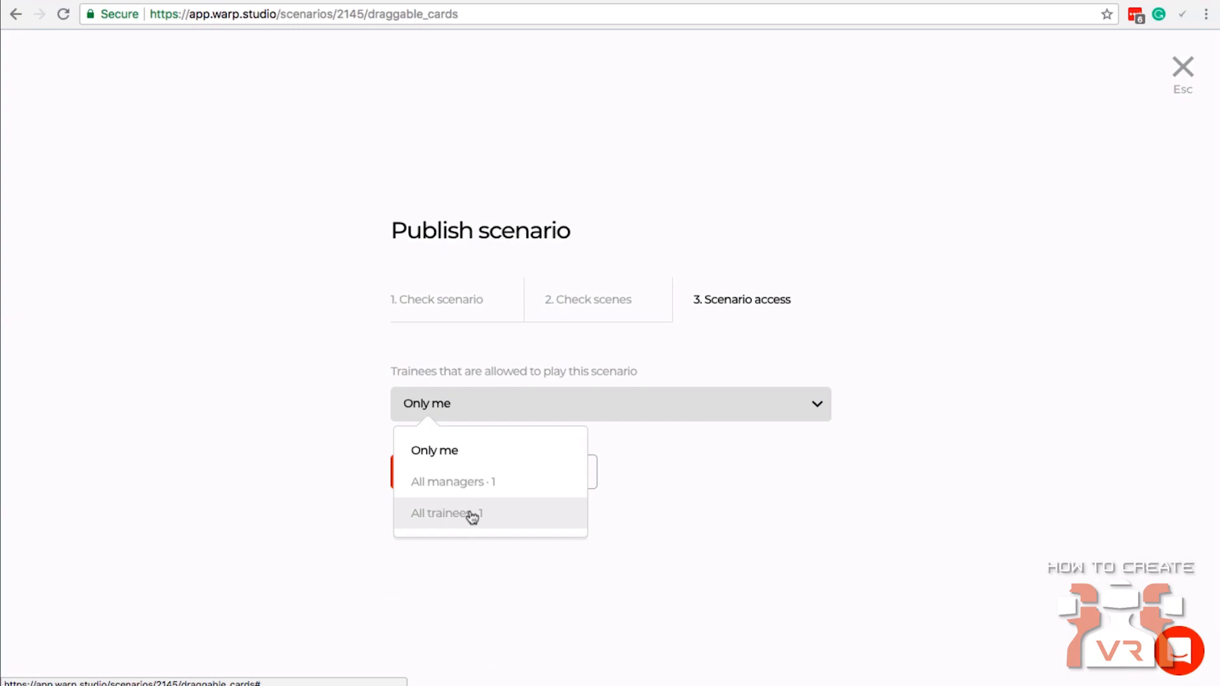
click(456, 451)
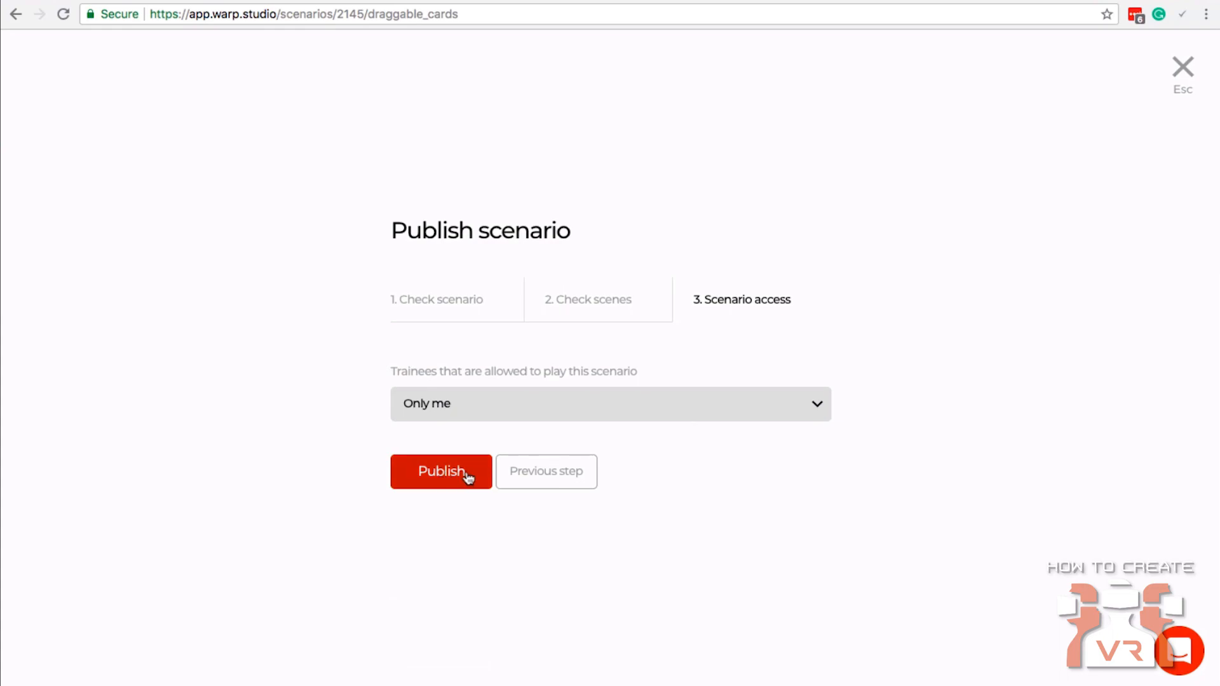
click(443, 471)
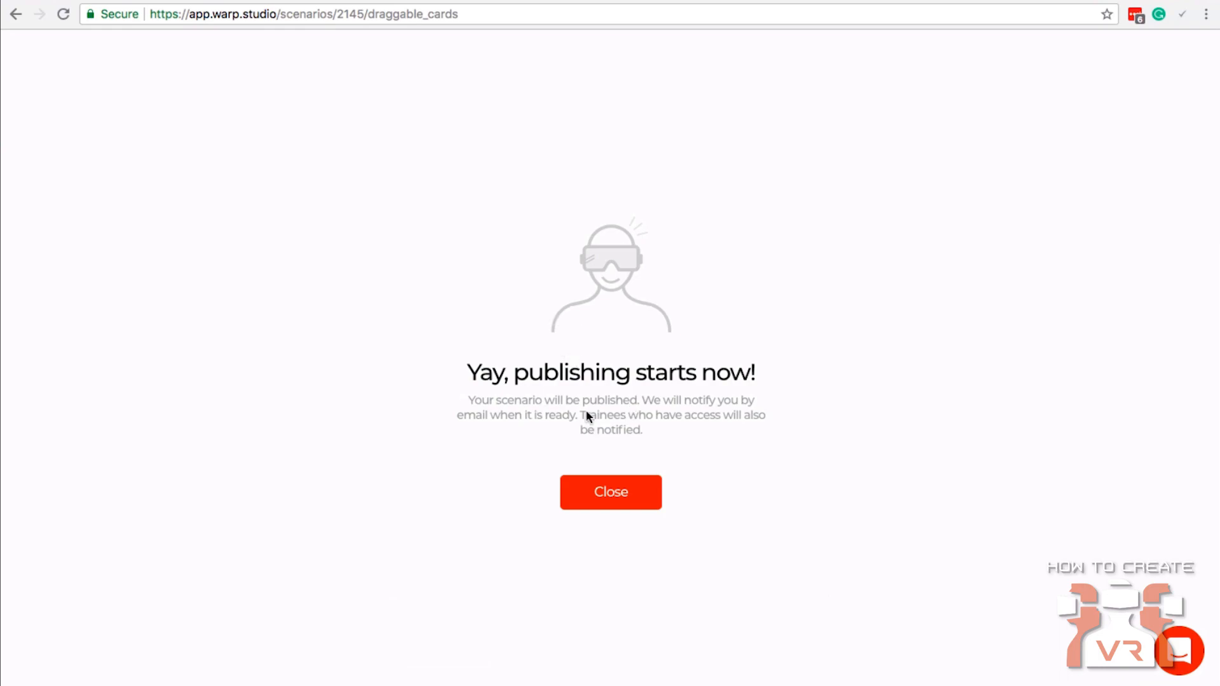
click(624, 502)
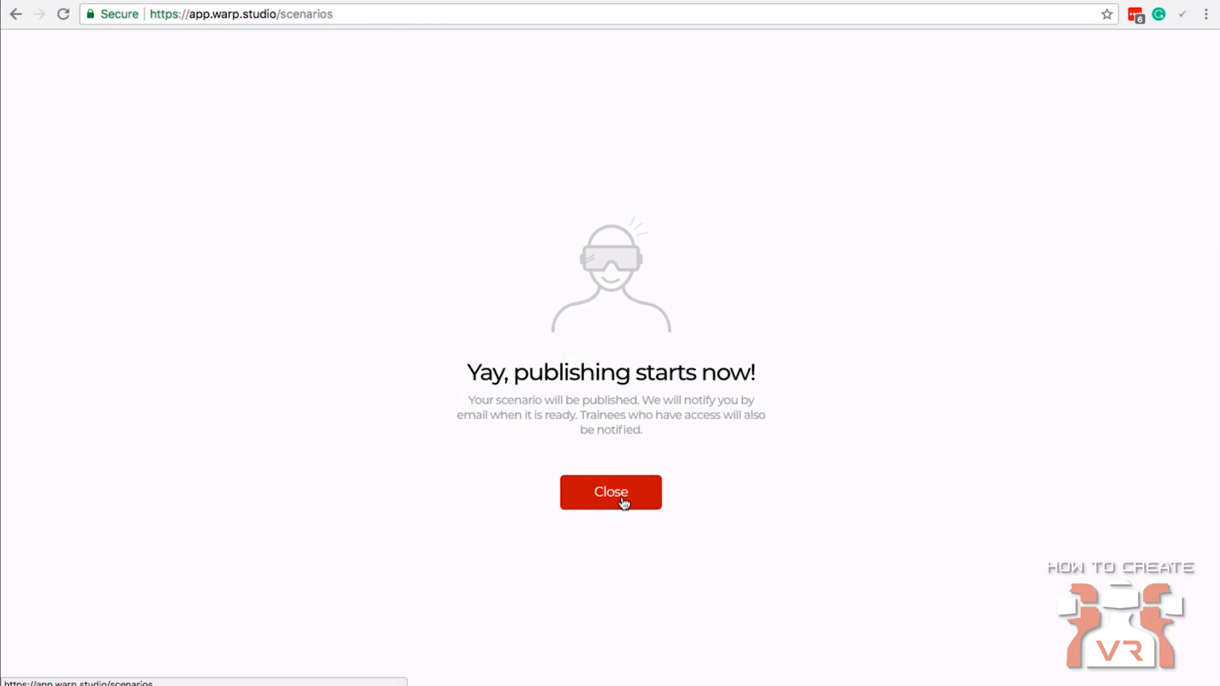
Examine the Customer Service card in the scenarios overview and reload the page to check its publishing status.
mouse_move(268, 431)
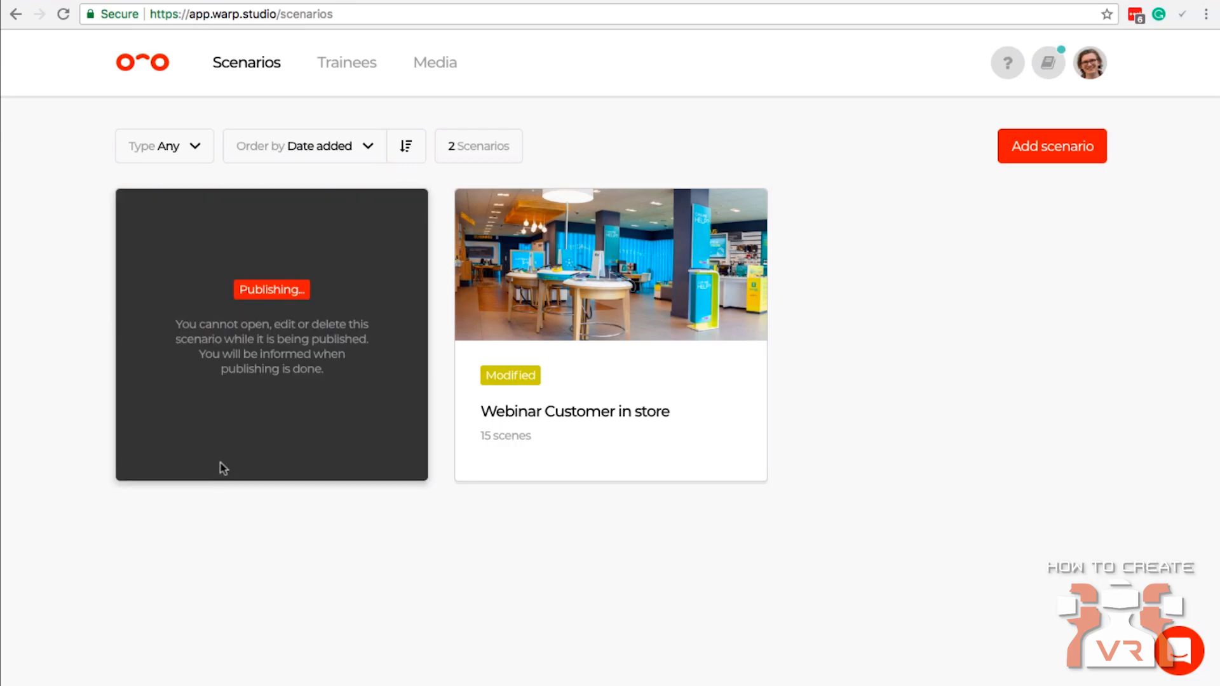
mouse_move(312, 292)
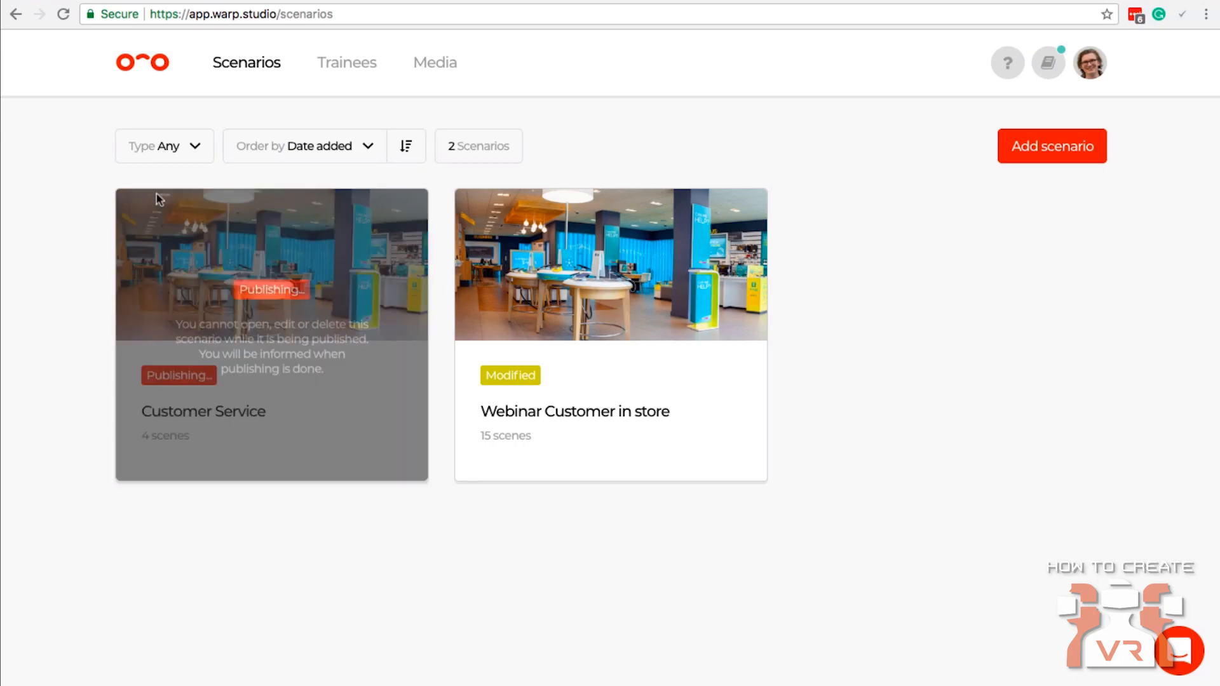
click(64, 17)
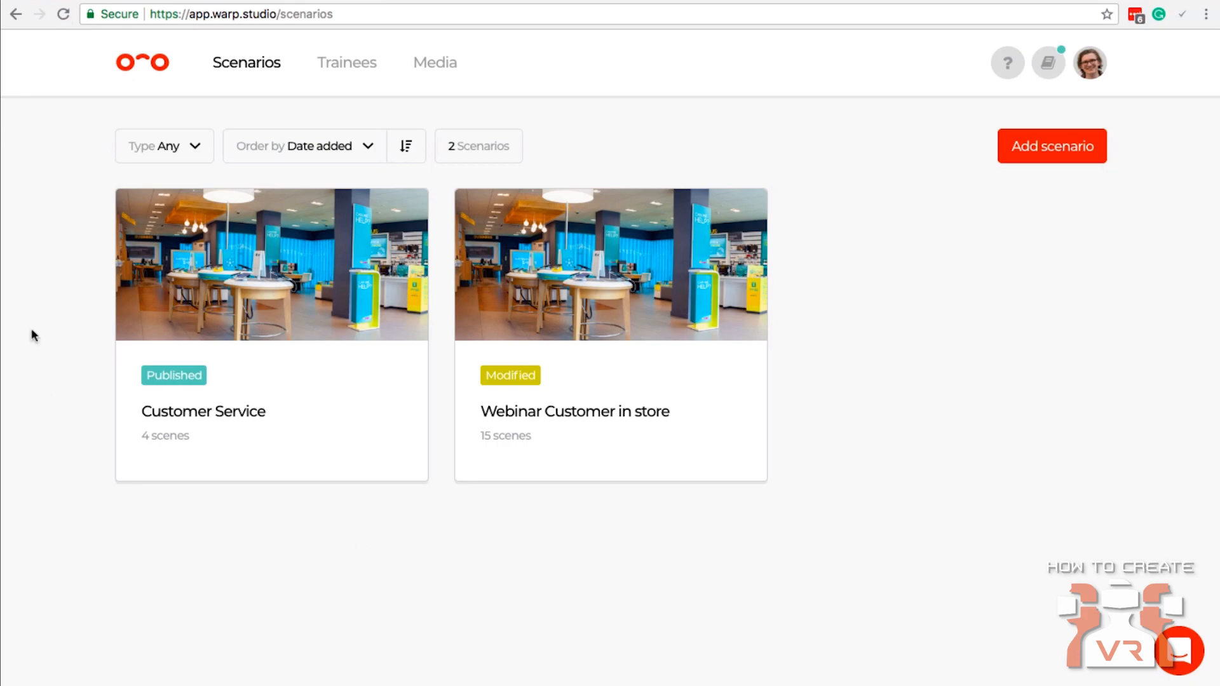
Start adding a trainee with first name "test" and last name "user", and fill in the trainee's e-mail address.
click(357, 64)
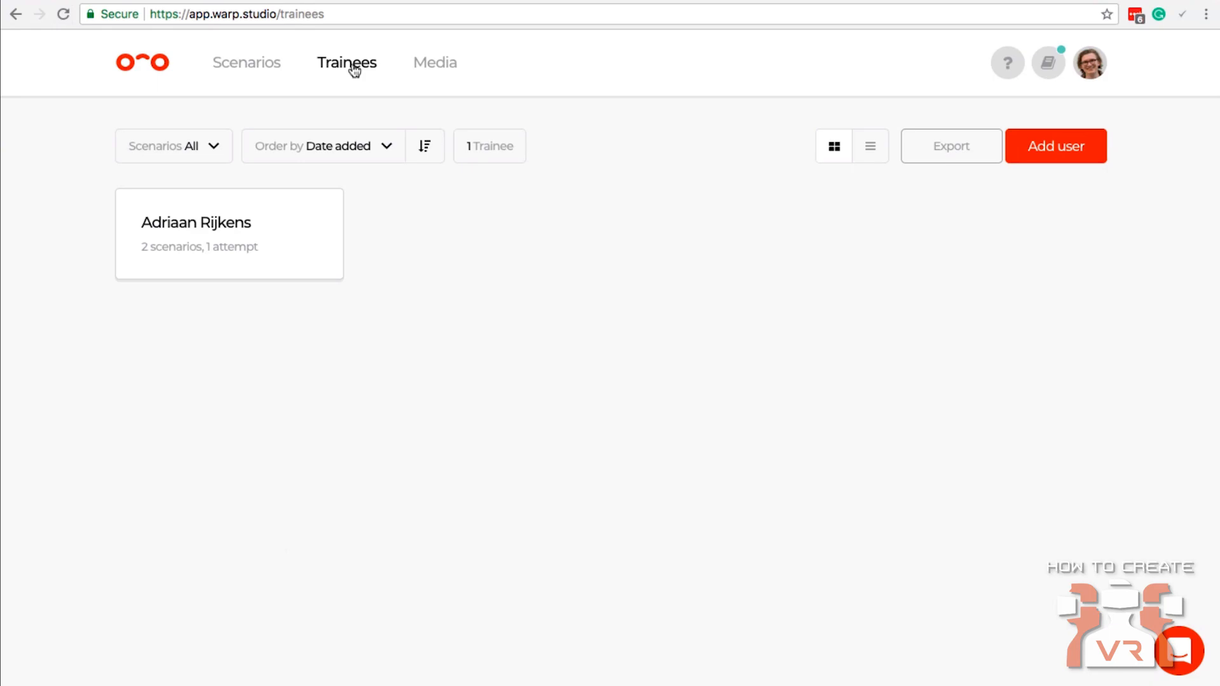
click(1060, 145)
click(414, 211)
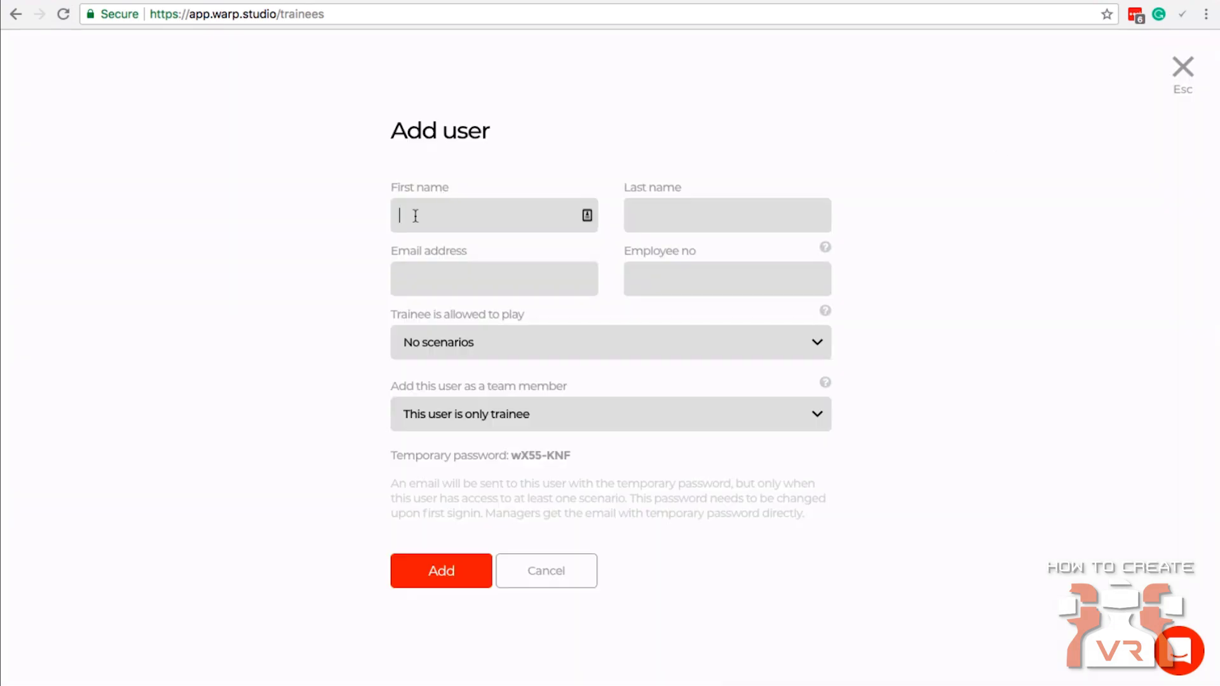
text(test)
key(Tab)
text(user)
click(458, 266)
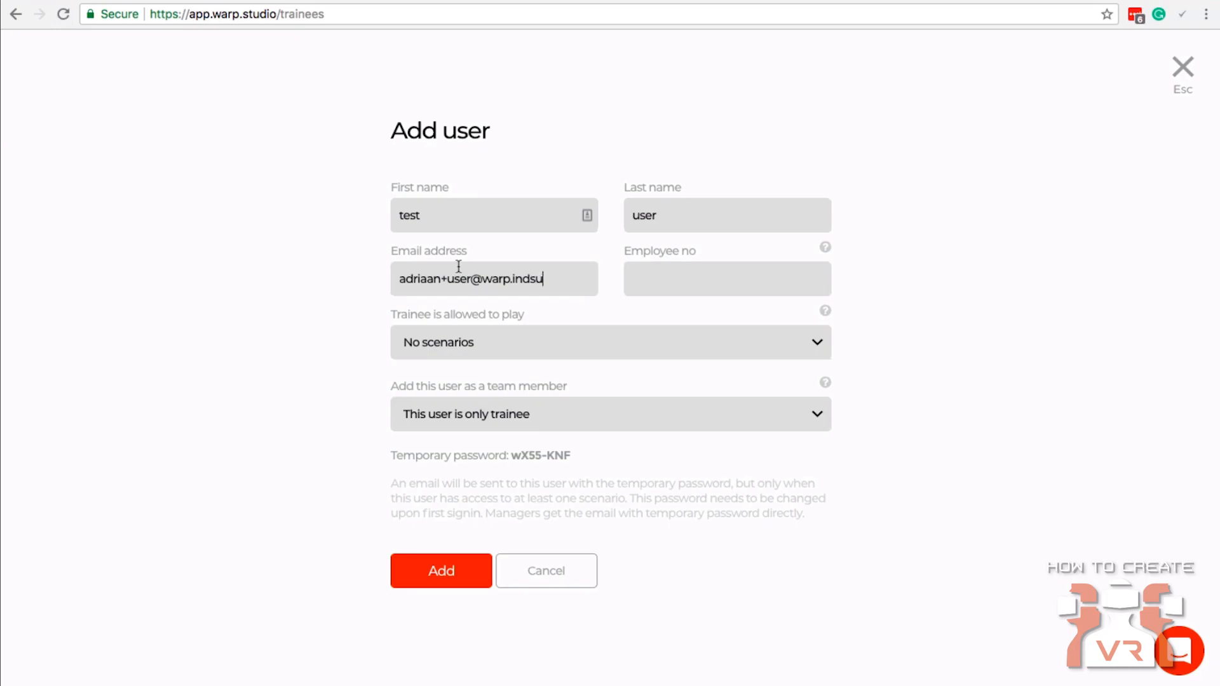
Allow the new trainee to play the Customer Service scenario, and highlight the temporary password line.
click(475, 348)
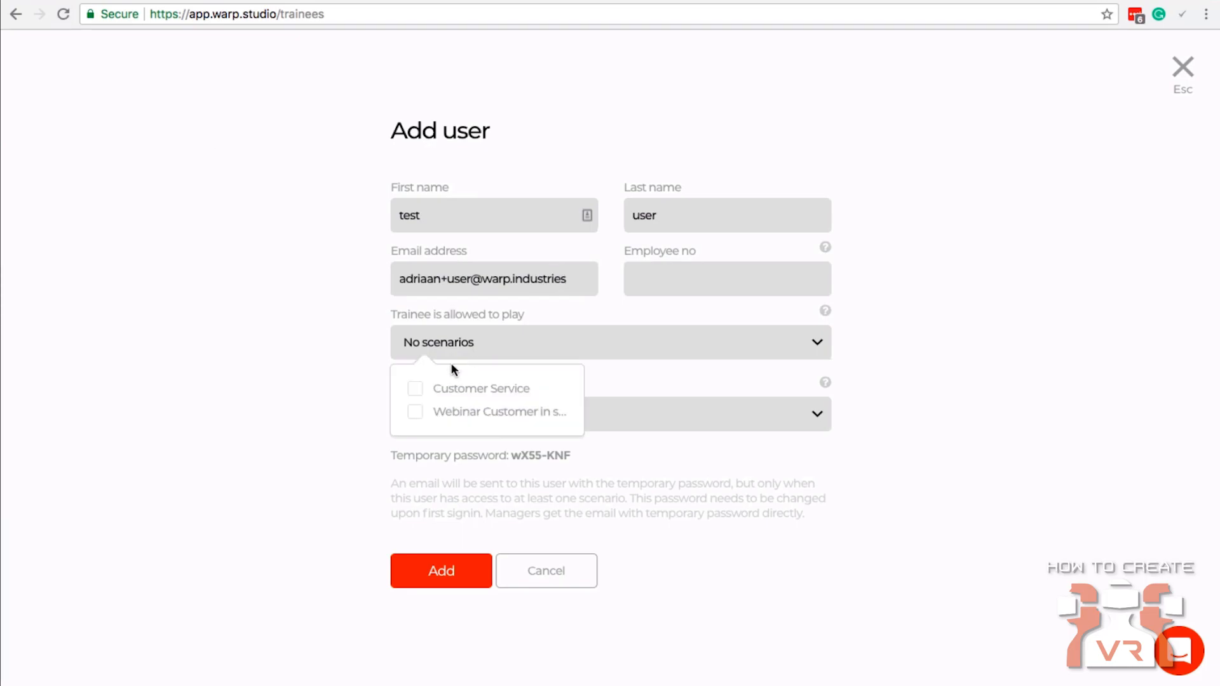
click(417, 388)
click(282, 298)
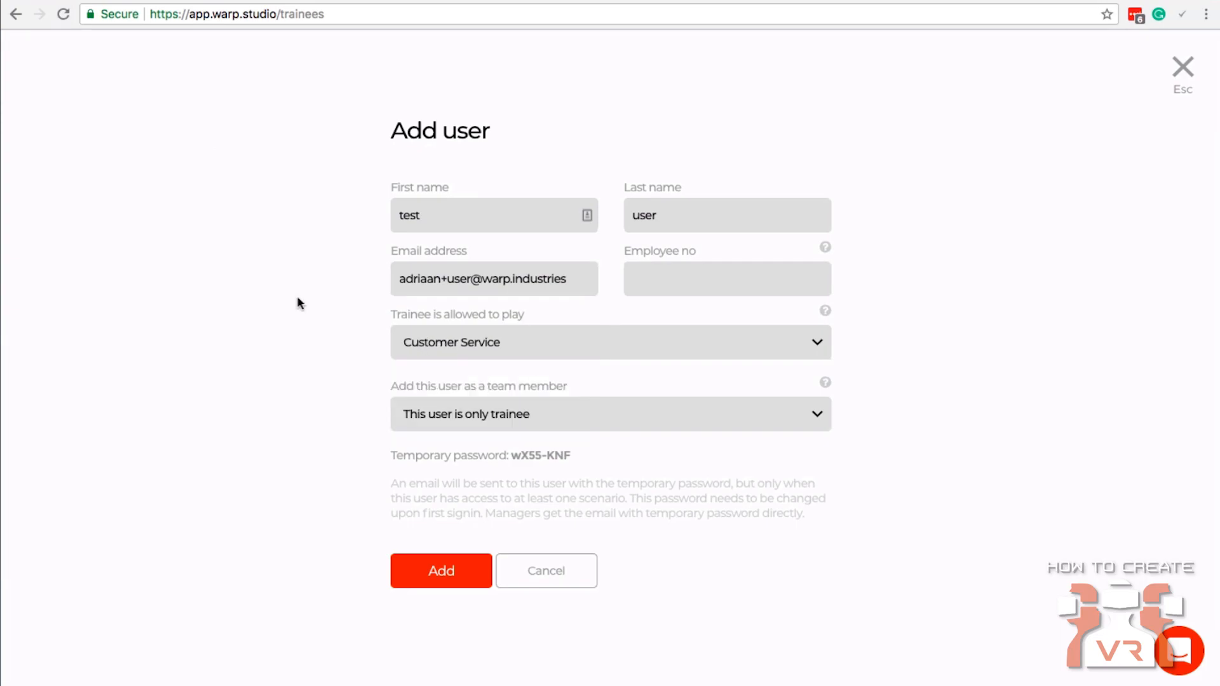
triple_click(499, 457)
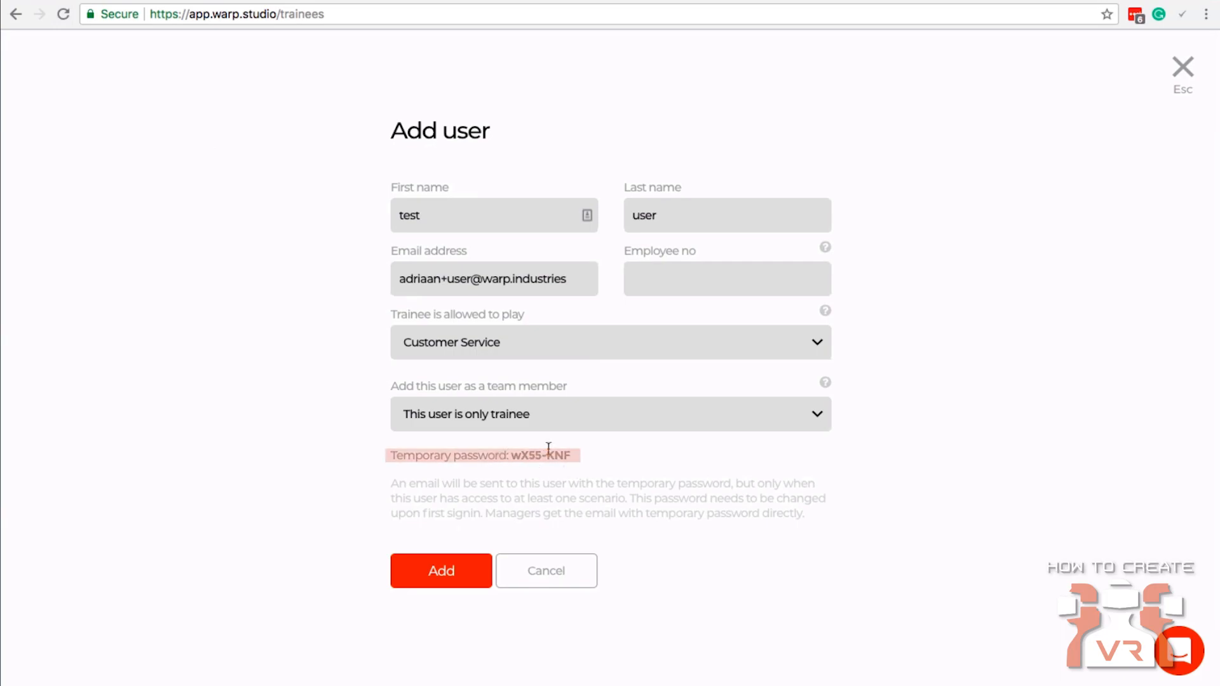
Clear the highlight on the temporary password line and add the new user as a trainee only.
click(591, 462)
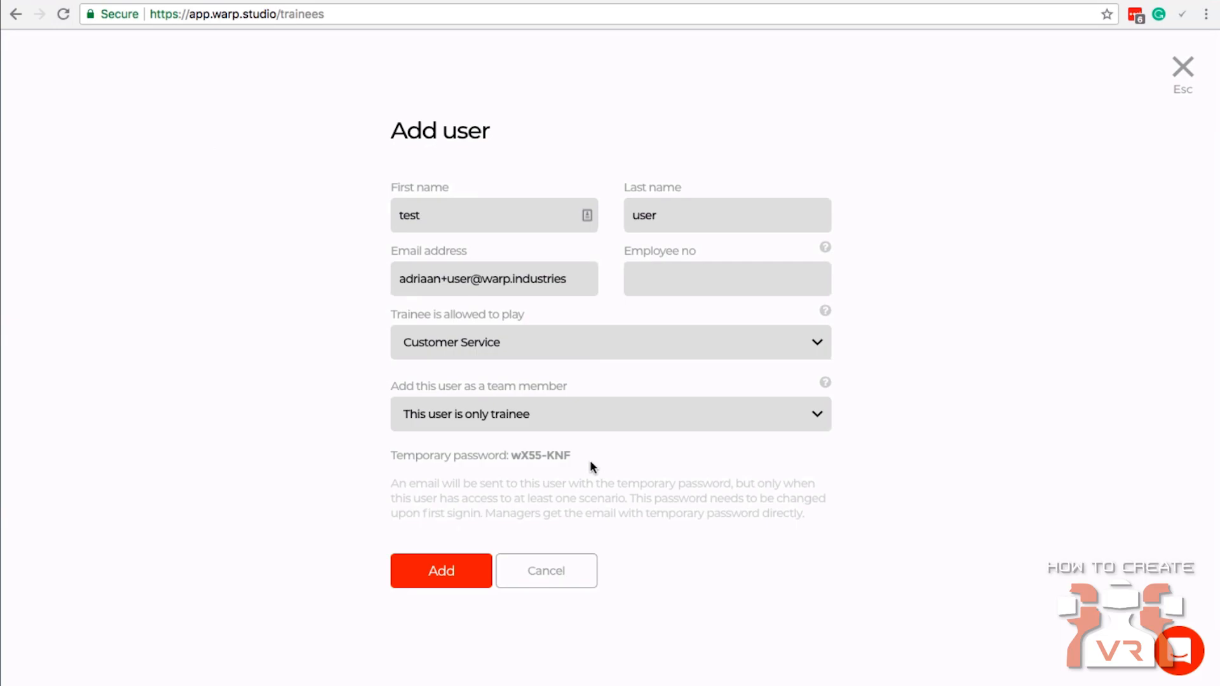
click(445, 580)
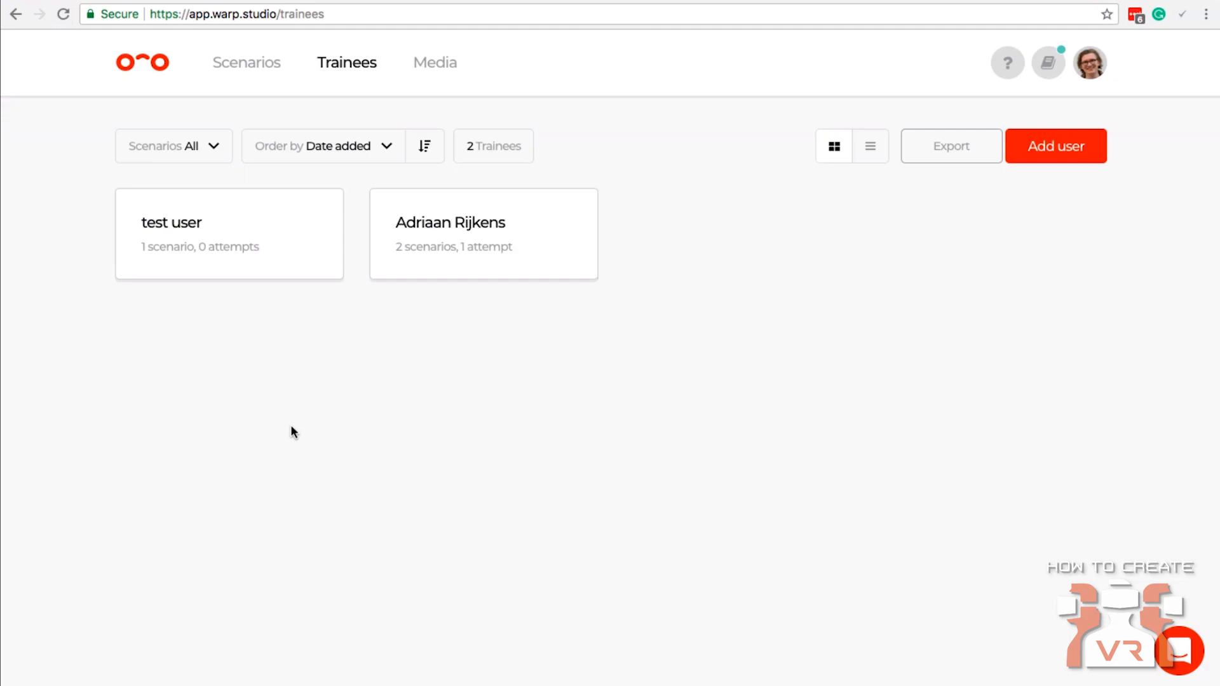
Open the existing trainee's attempts and examine the Webinar Customer in store results, including the answers, points and time per scene.
mouse_move(441, 275)
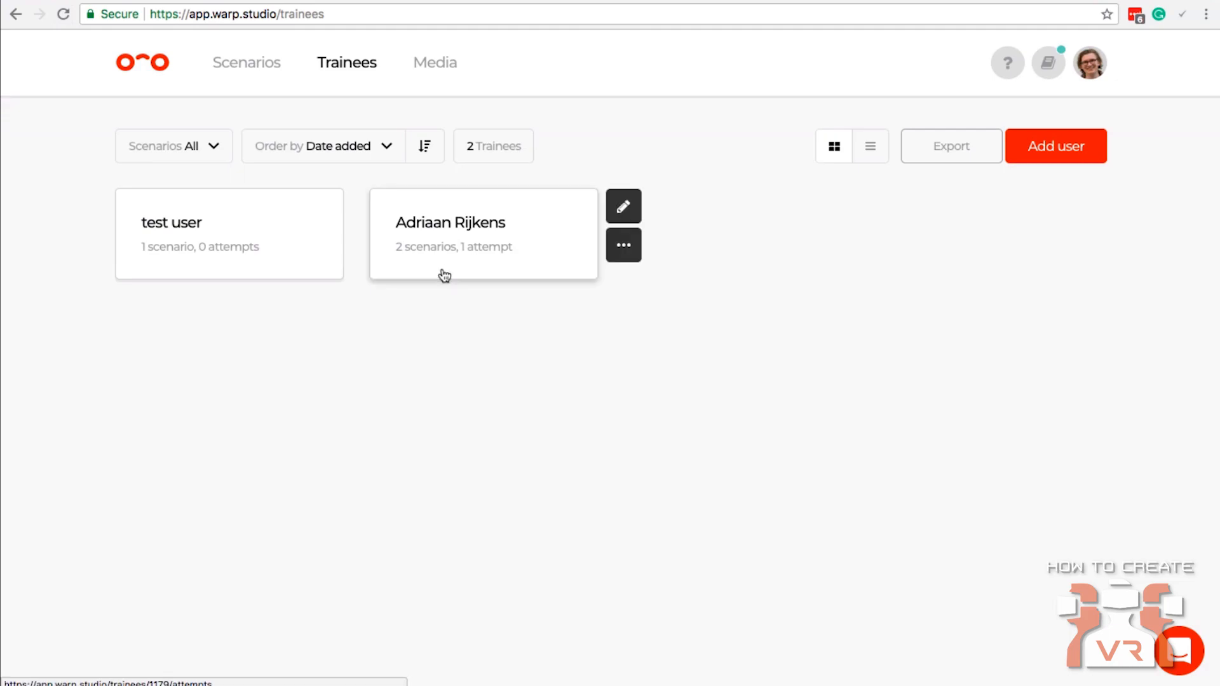
click(479, 226)
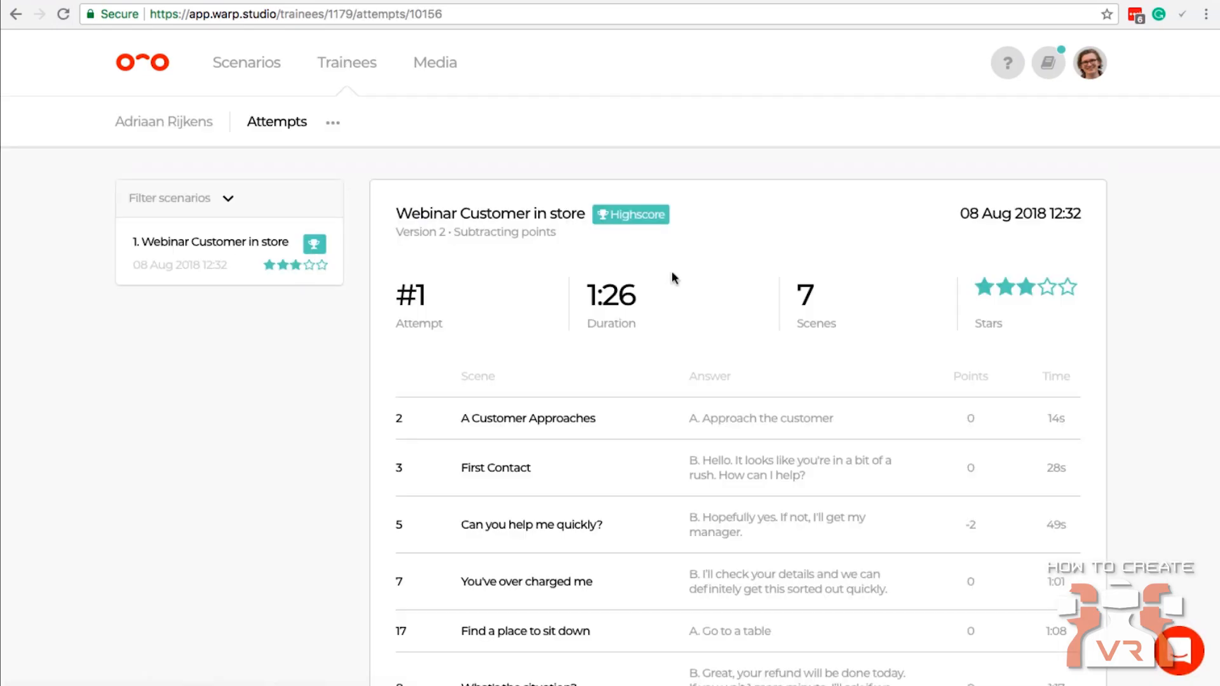
scroll(750, 280, down, 1)
scroll(750, 275, down, 3)
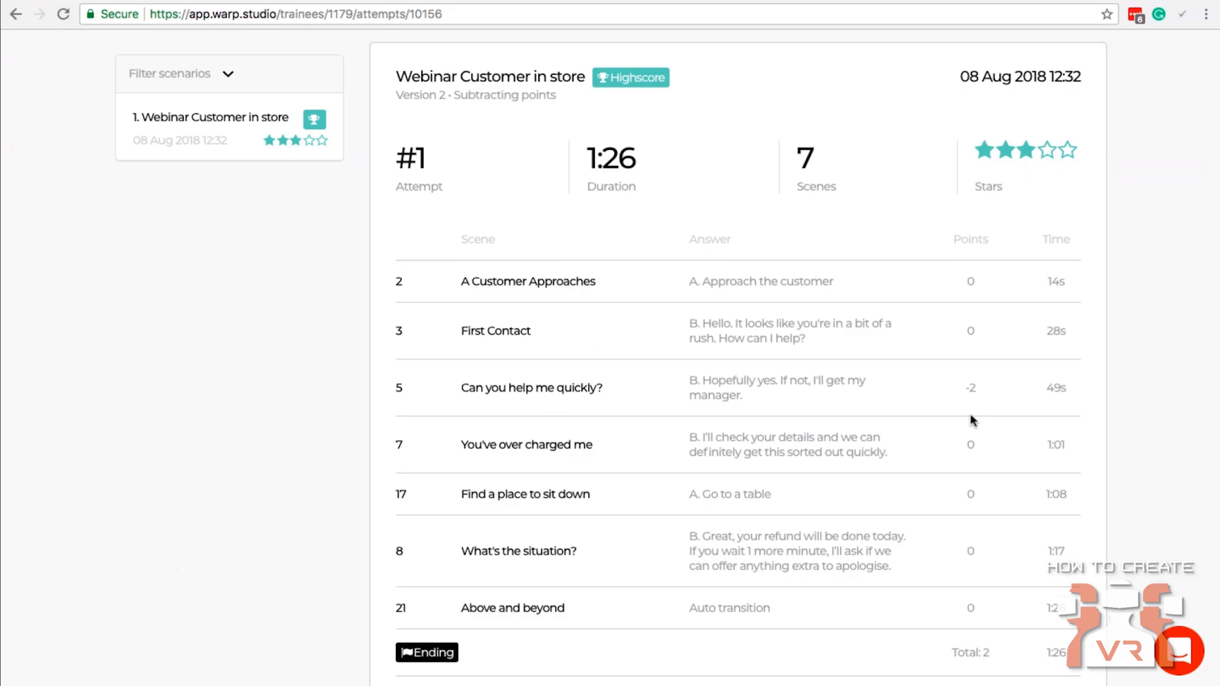
scroll(261, 333, up, 3)
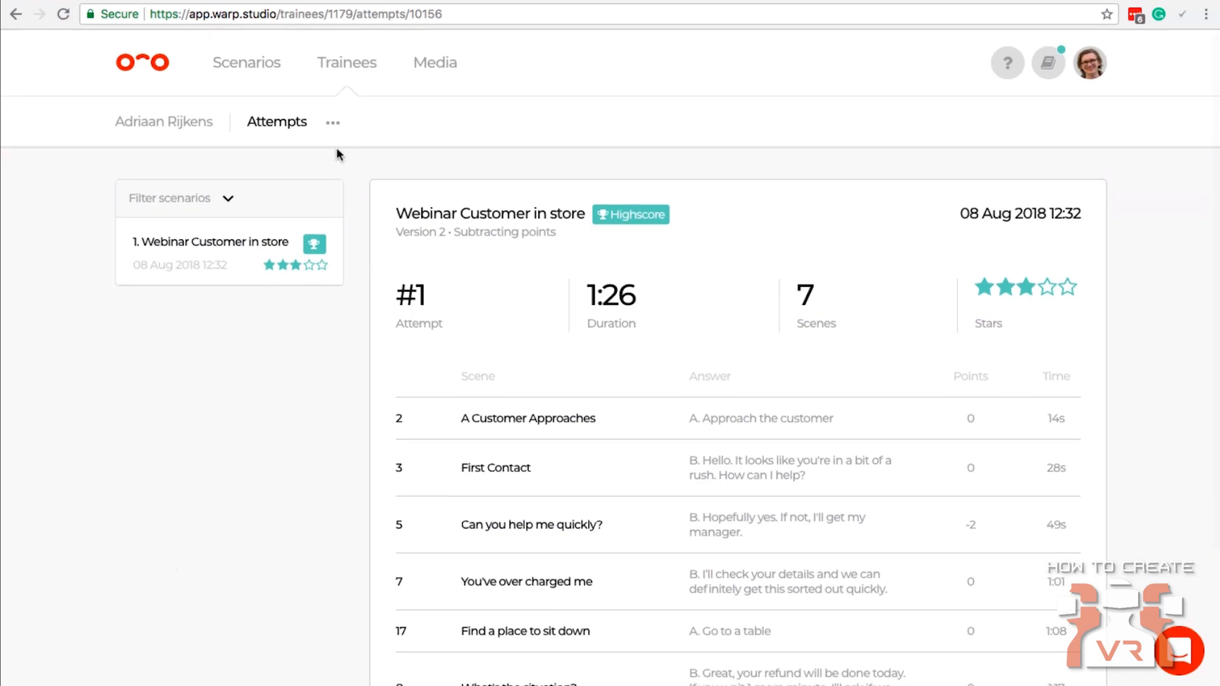
Go back to the trainees overview to view the export option and trainee cards, and return to the scenarios overview.
click(344, 63)
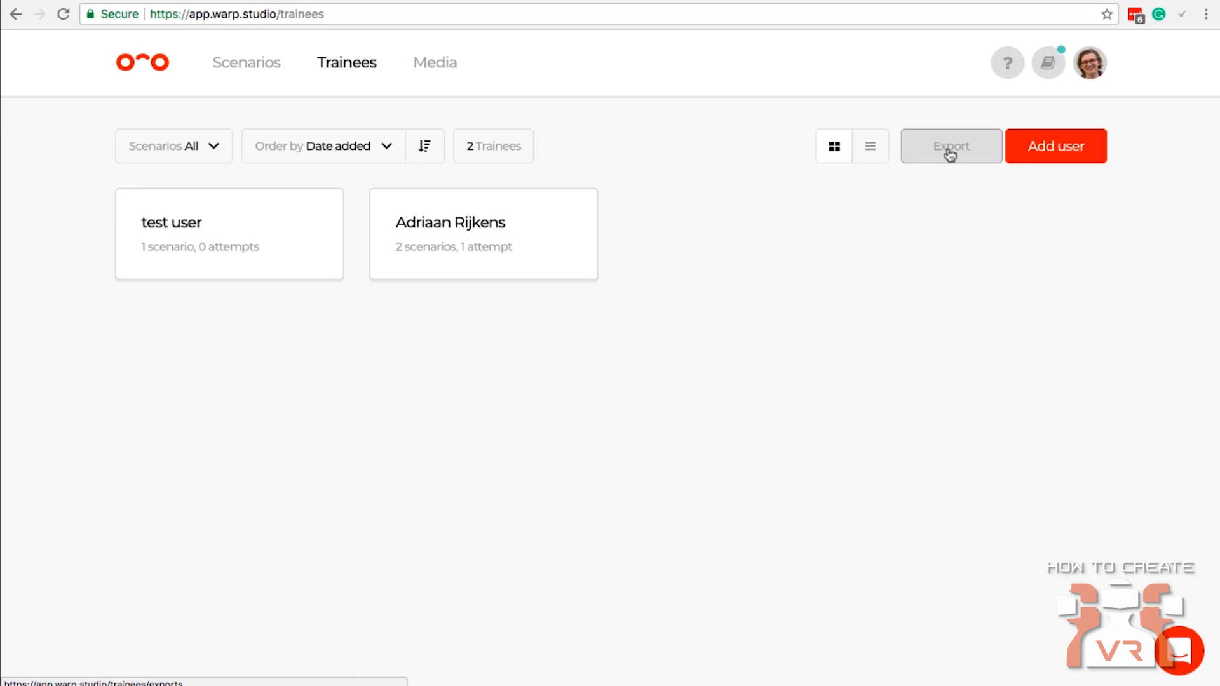
mouse_move(572, 259)
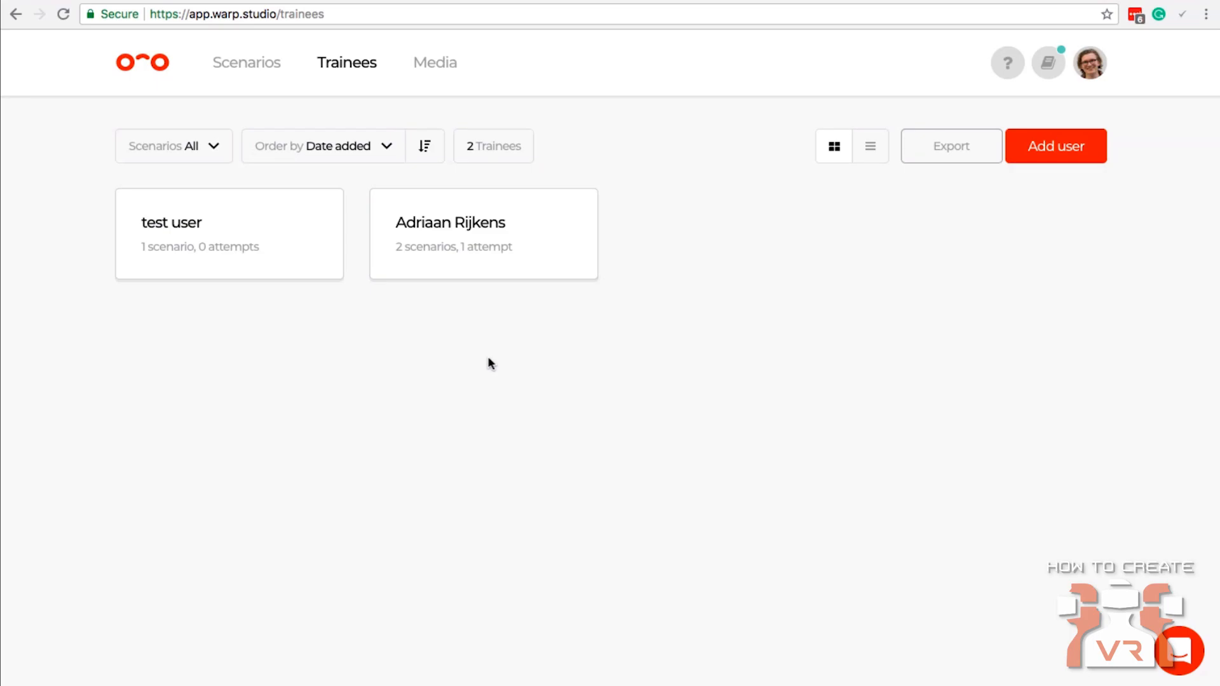
click(264, 74)
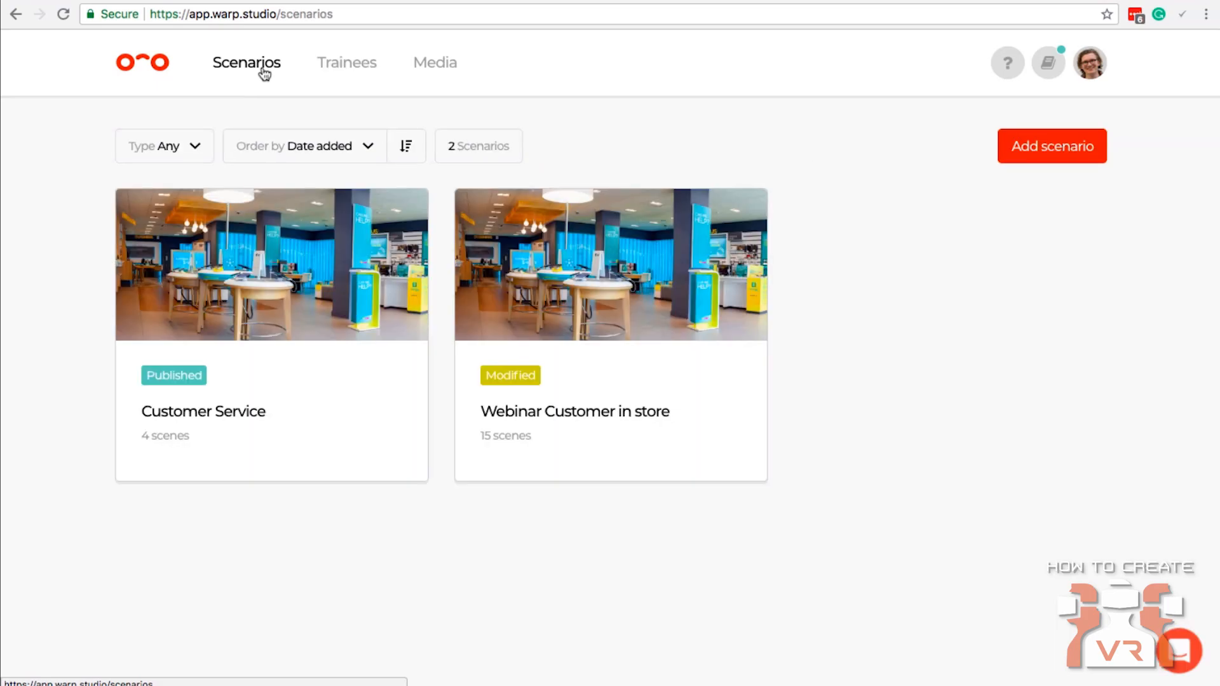